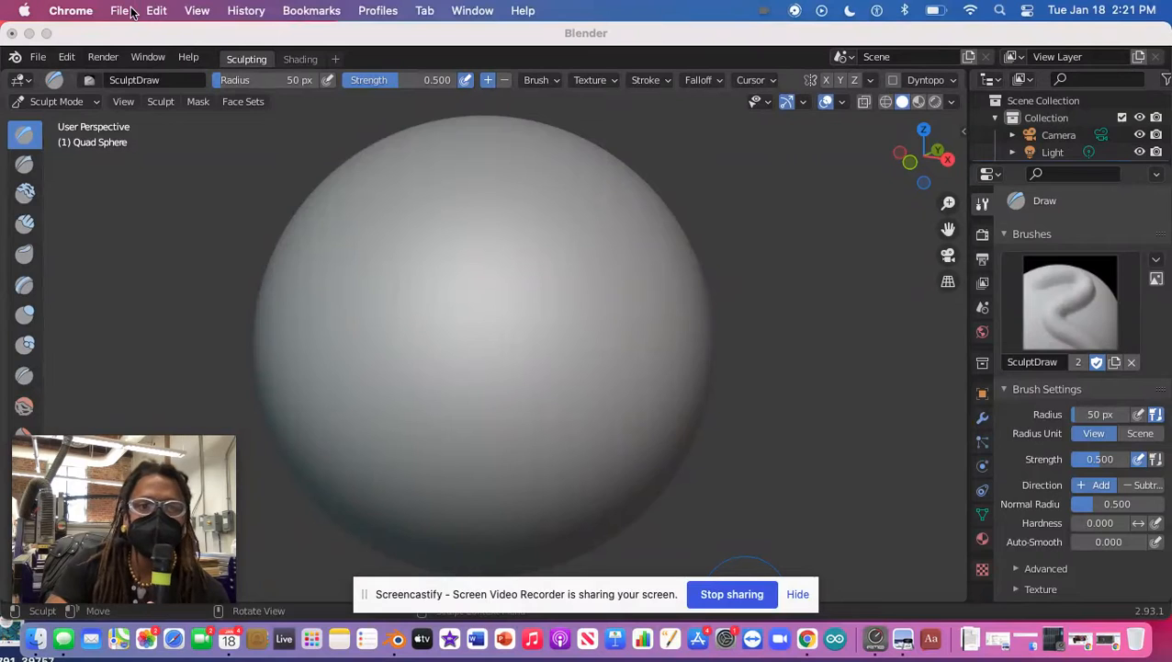
# Step: Open the Save As file browser for the unsaved Quad Sphere sculpting file
pyautogui.click(121, 11)
pyautogui.click(120, 16)
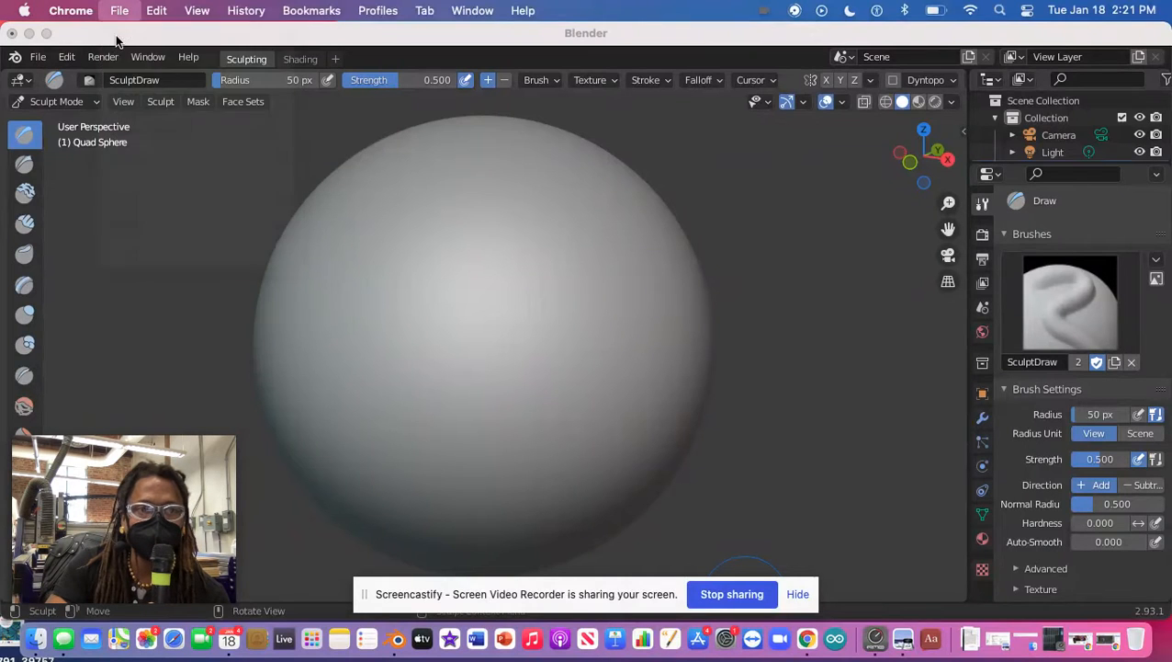
pyautogui.click(116, 40)
pyautogui.click(37, 57)
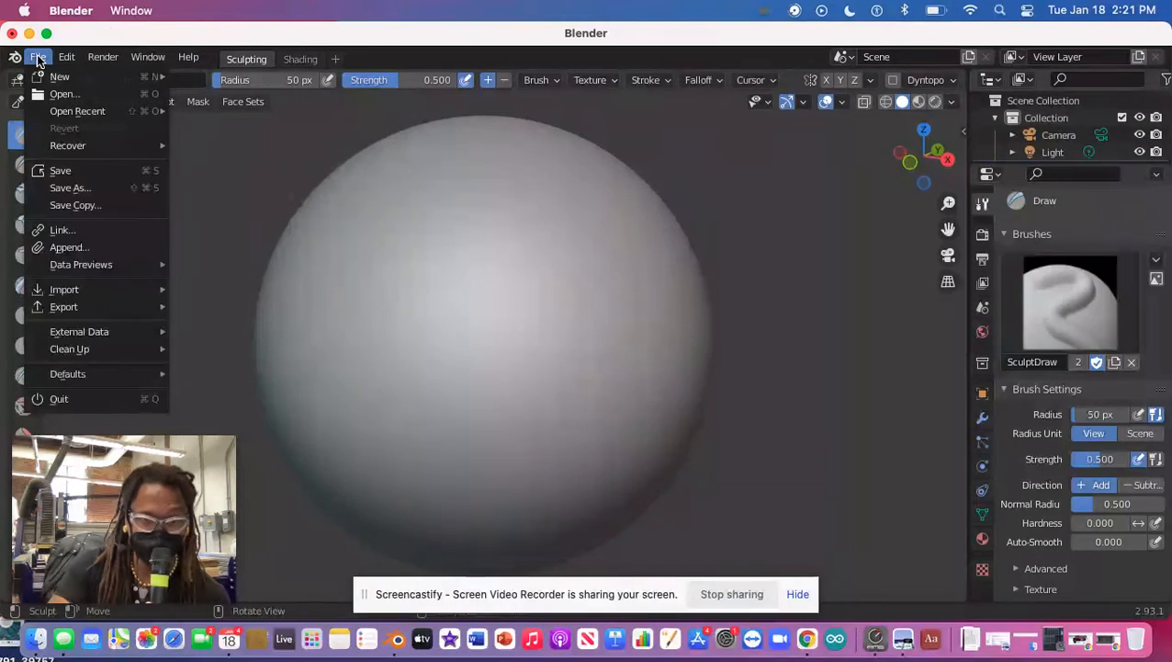
pyautogui.click(72, 187)
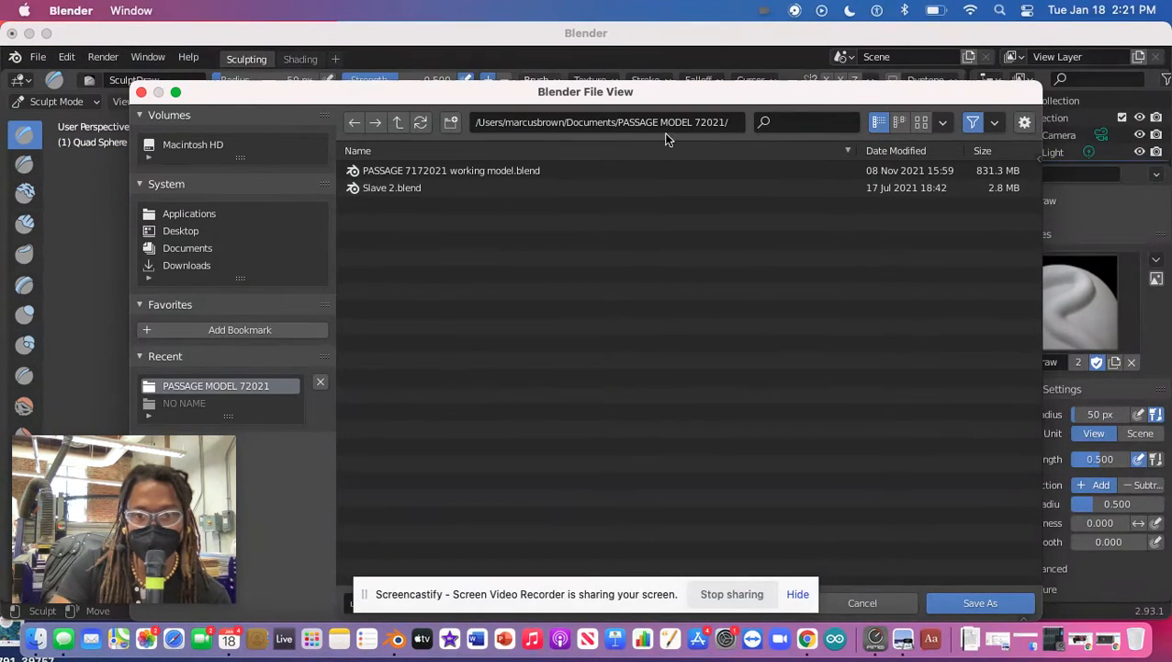
# Step: Name the file demo11822.blend and save it in the PASSAGE MODEL 72021 folder
pyautogui.moveTo(664, 592); pyautogui.dragTo(377, 649)
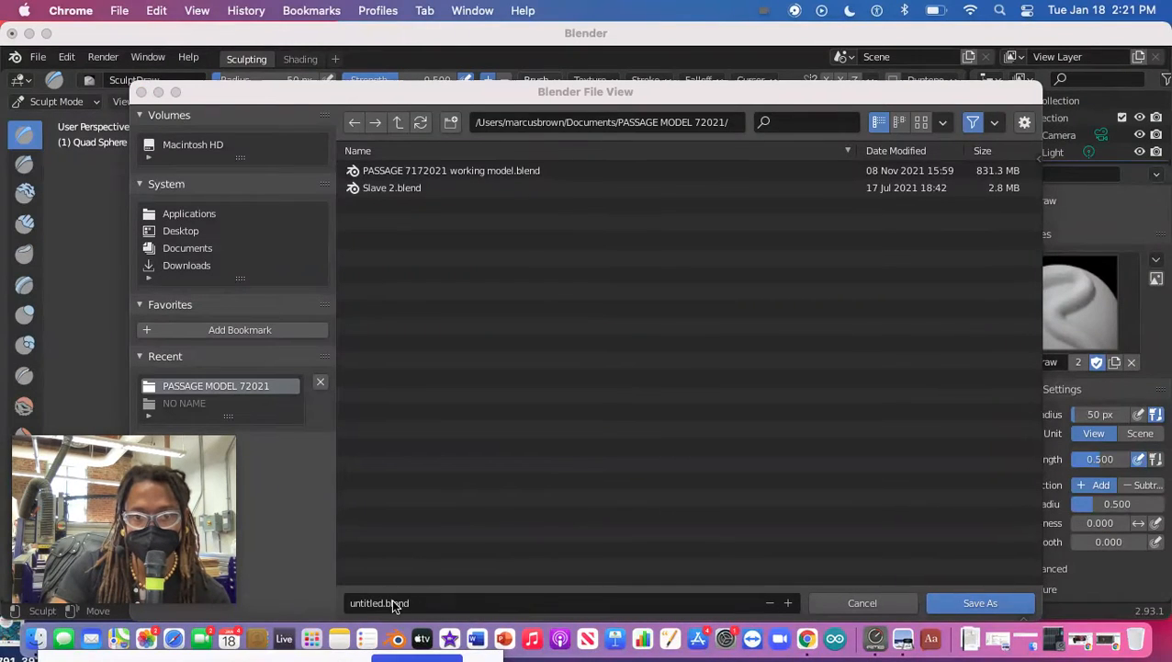
pyautogui.click(378, 603)
pyautogui.click(377, 602)
pyautogui.moveTo(385, 603); pyautogui.dragTo(324, 604)
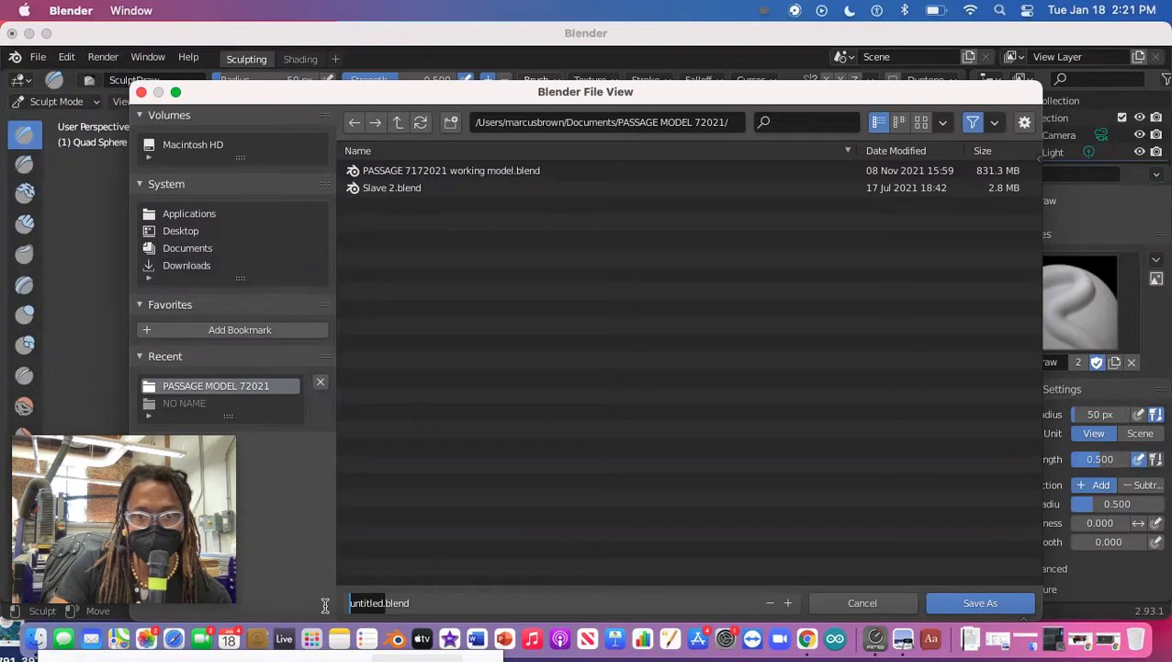
pyautogui.press('Right')
pyautogui.press('Right')
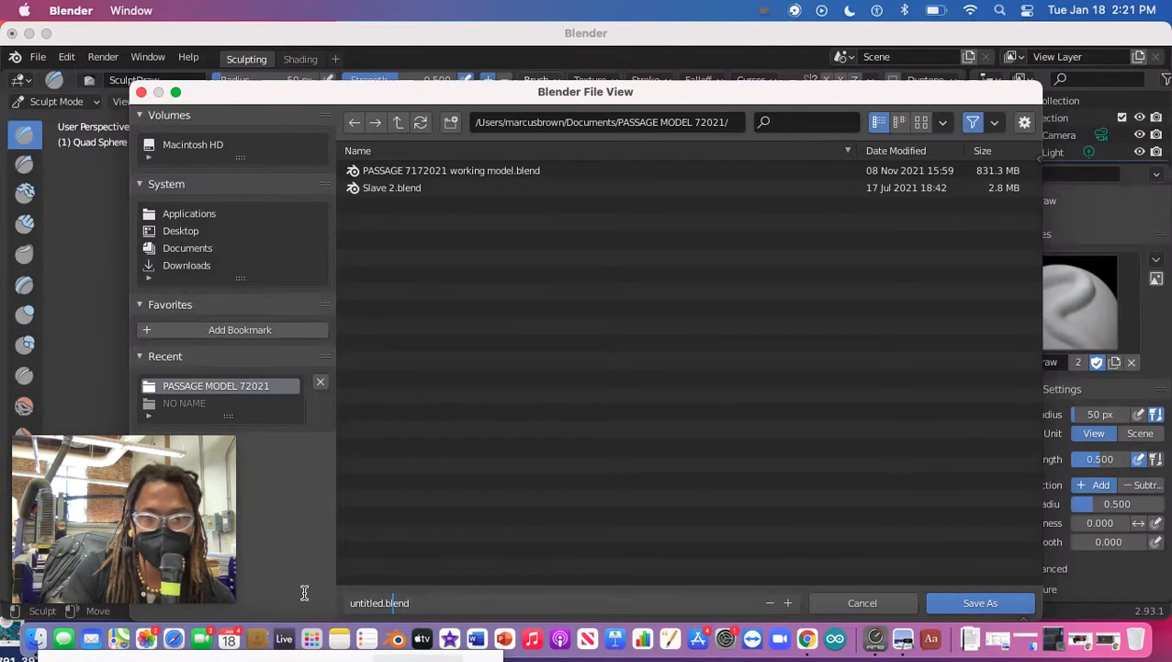
pyautogui.press('Left')
pyautogui.press('Left')
pyautogui.press('BackSpace')
pyautogui.press('BackSpace')
pyautogui.press('BackSpace')
pyautogui.press('BackSpace')
pyautogui.press('BackSpace')
pyautogui.press('BackSpace')
pyautogui.press('BackSpace')
pyautogui.press('BackSpace')
pyautogui.write('demo1')
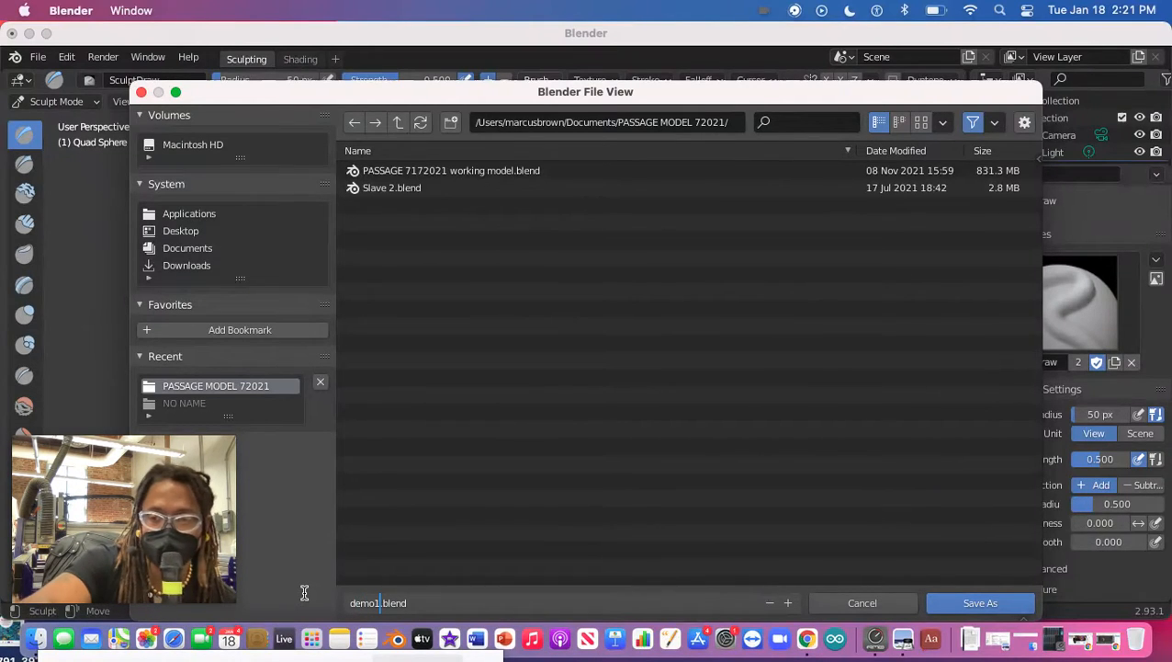
pyautogui.write('1822')
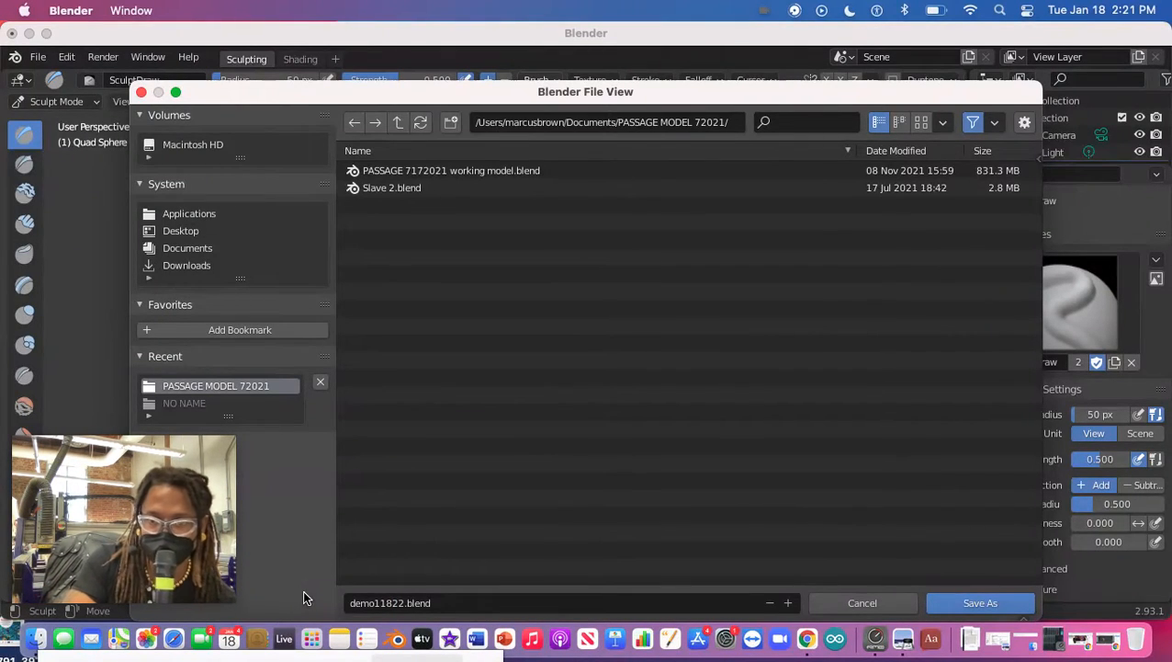
pyautogui.press('Return')
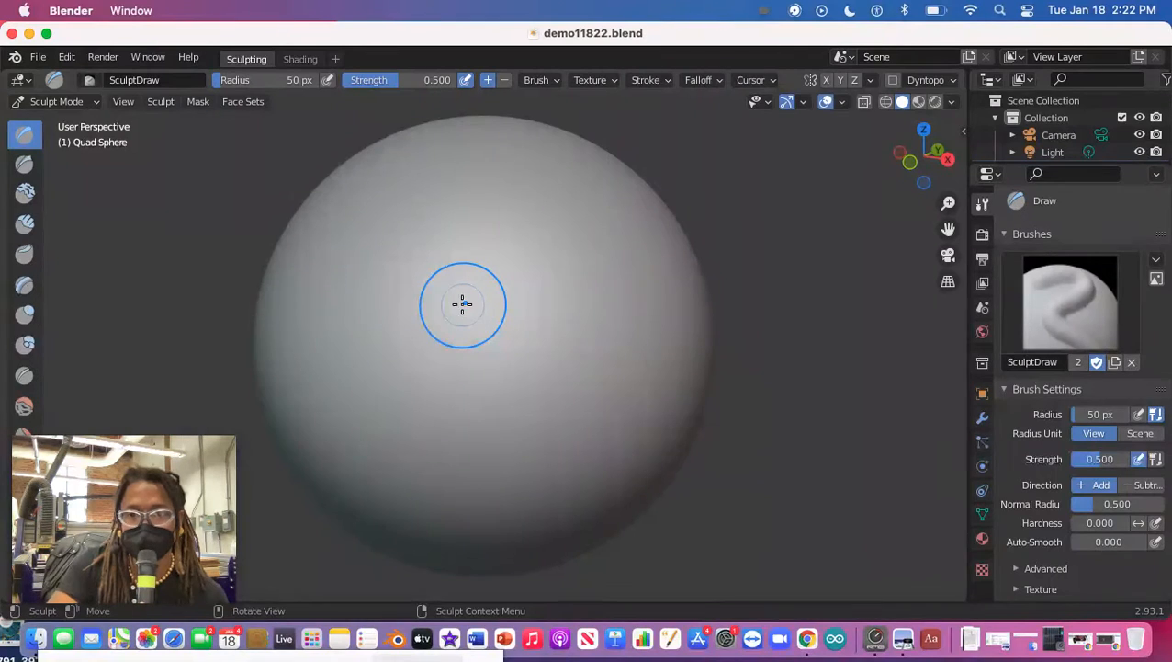
# Step: Try a looping Draw brush stroke on the right half of the sphere and undo it
pyautogui.moveTo(460, 303)
pyautogui.mouseDown()
pyautogui.moveTo(510, 309)
pyautogui.moveTo(586, 278)
pyautogui.moveTo(649, 329)
pyautogui.moveTo(626, 283)
pyautogui.moveTo(610, 309)
pyautogui.moveTo(638, 283)
pyautogui.moveTo(591, 349)
pyautogui.moveTo(633, 332)
pyautogui.moveTo(666, 276)
pyautogui.moveTo(617, 240)
pyautogui.moveTo(643, 239)
pyautogui.moveTo(596, 217)
pyautogui.moveTo(534, 227)
pyautogui.moveTo(549, 243)
pyautogui.moveTo(540, 257)
pyautogui.mouseUp()
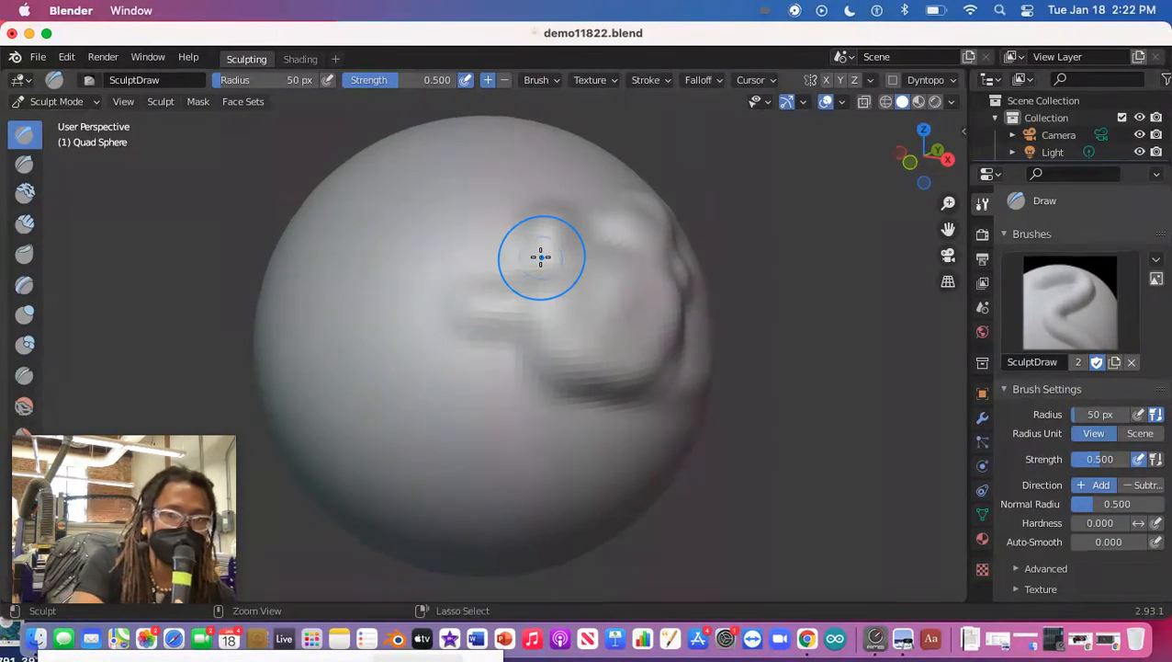
pyautogui.press('super+z')
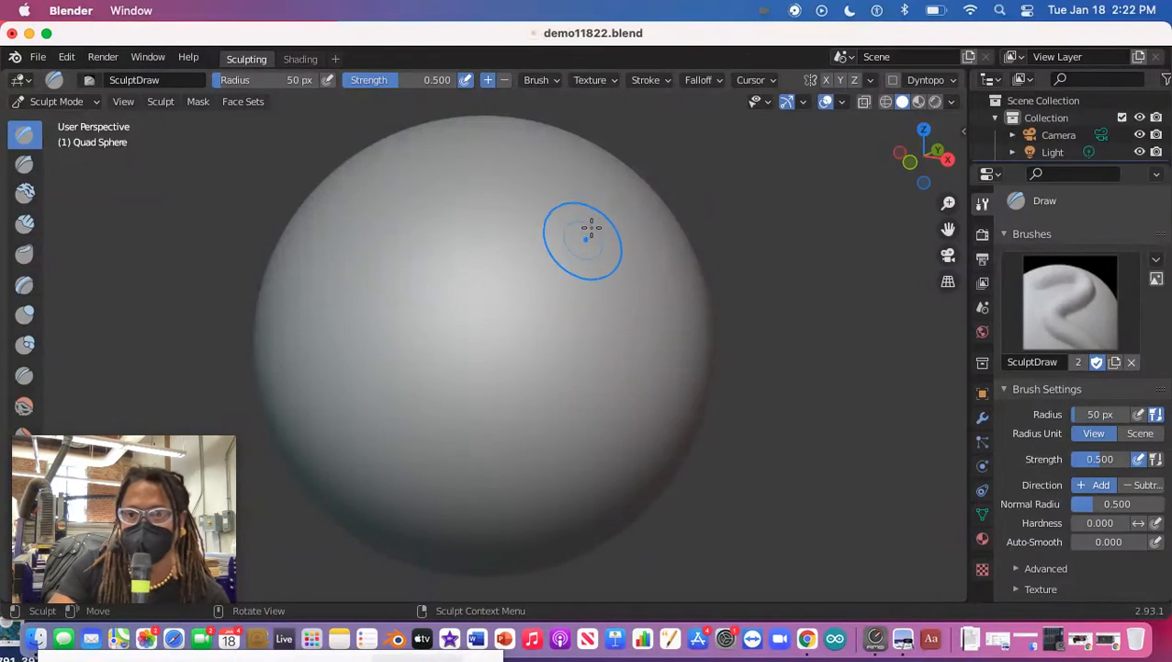
# Step: Enable dynamic topology (Dyntopo) for sculpting the Quad Sphere
pyautogui.click(890, 79)
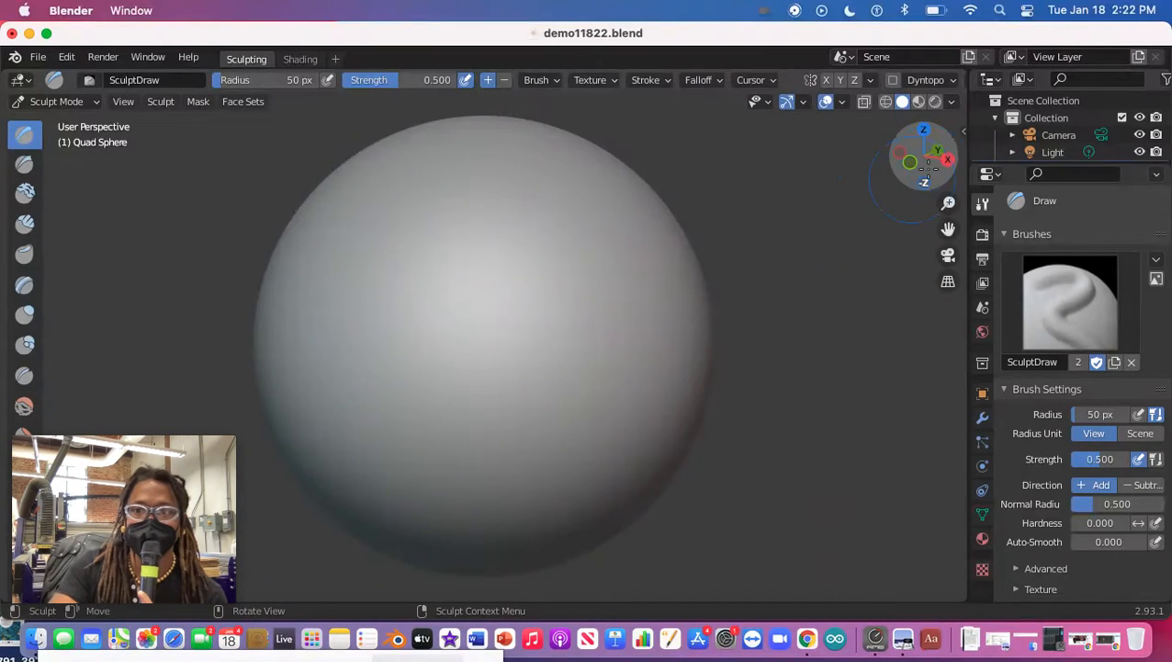
pyautogui.click(951, 81)
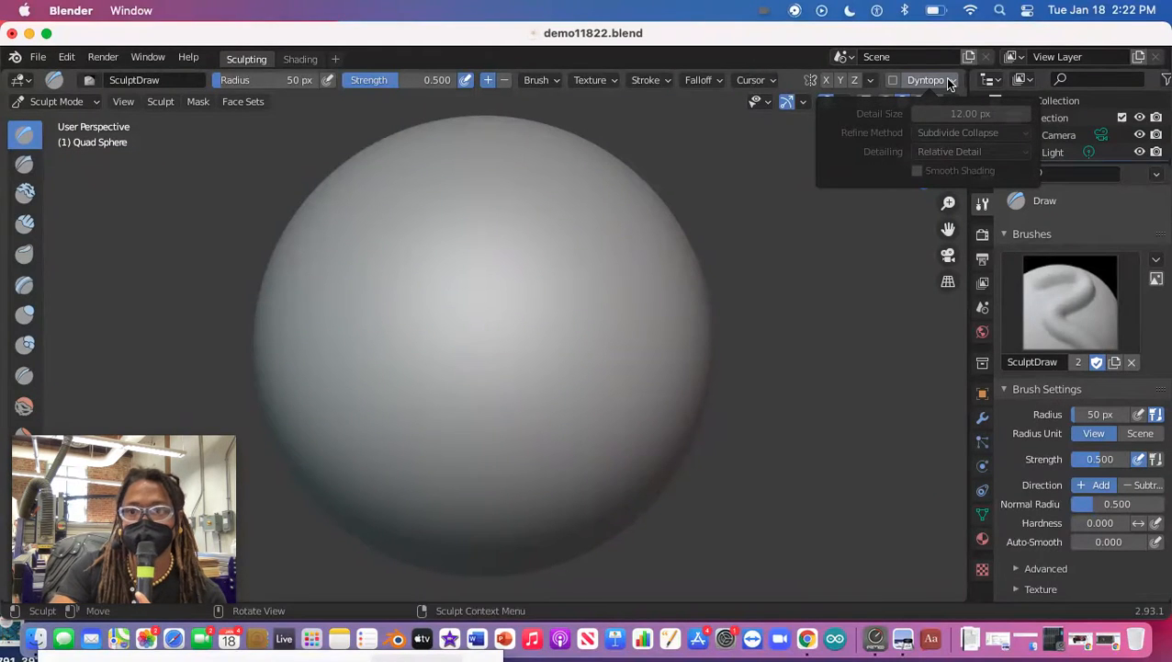
pyautogui.click(892, 79)
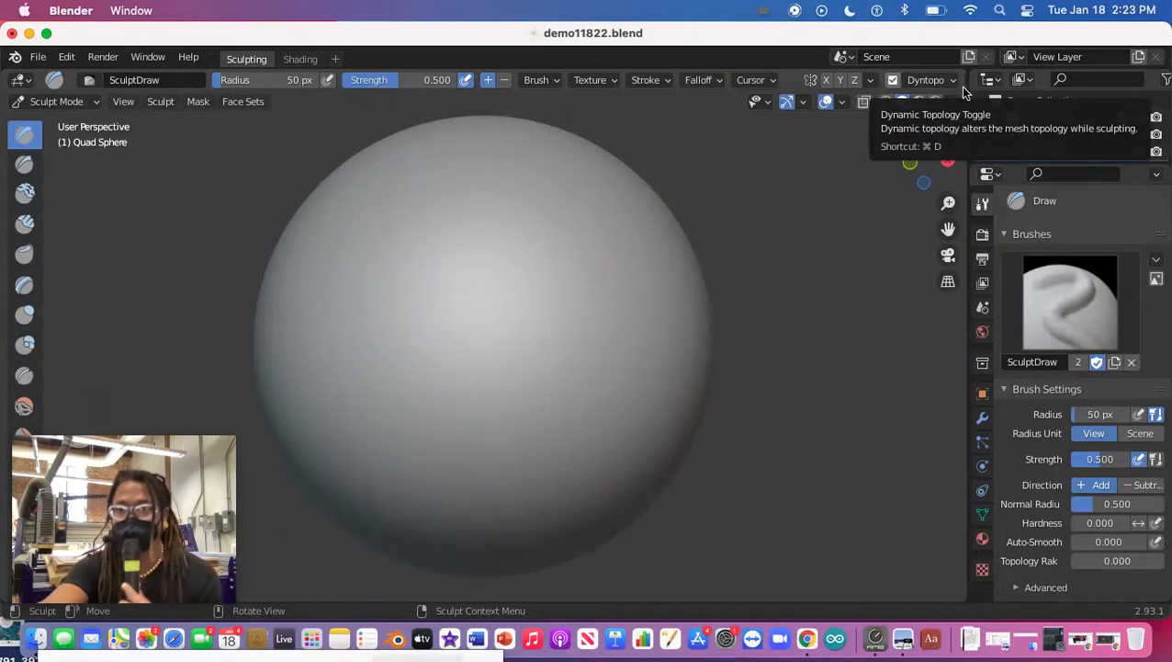
pyautogui.click(893, 80)
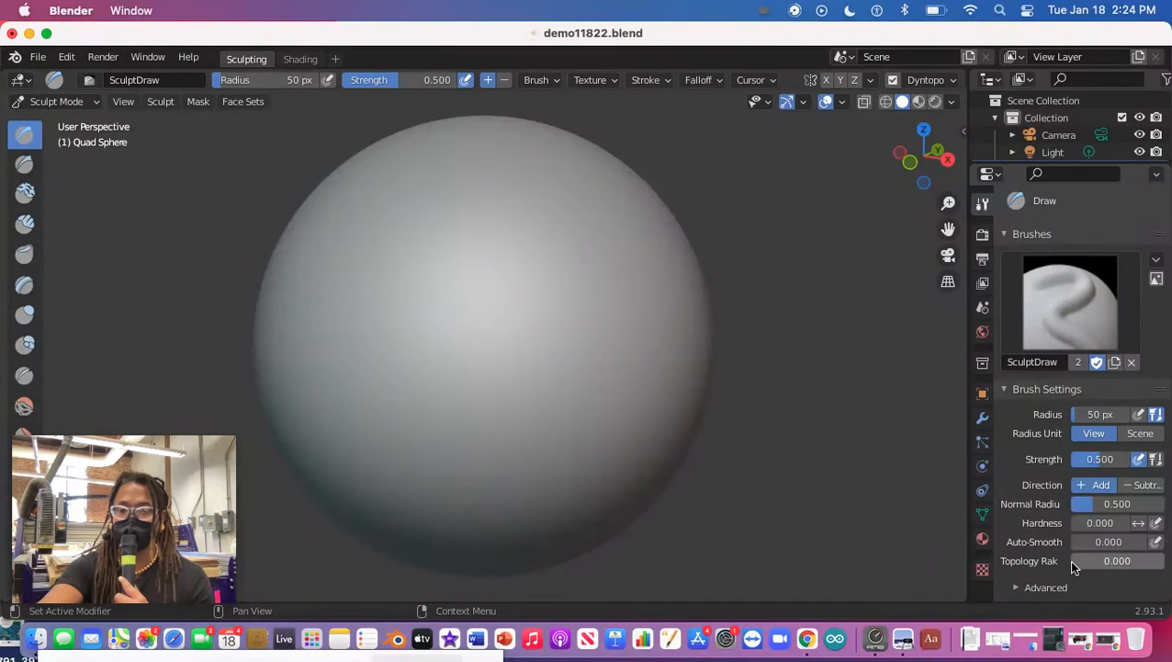
# Step: Set Topology Rake to 0.164, then sculpt a large raised ring on the sphere's right half and a tiny ring at its edge
pyautogui.moveTo(1078, 562); pyautogui.dragTo(1092, 562)
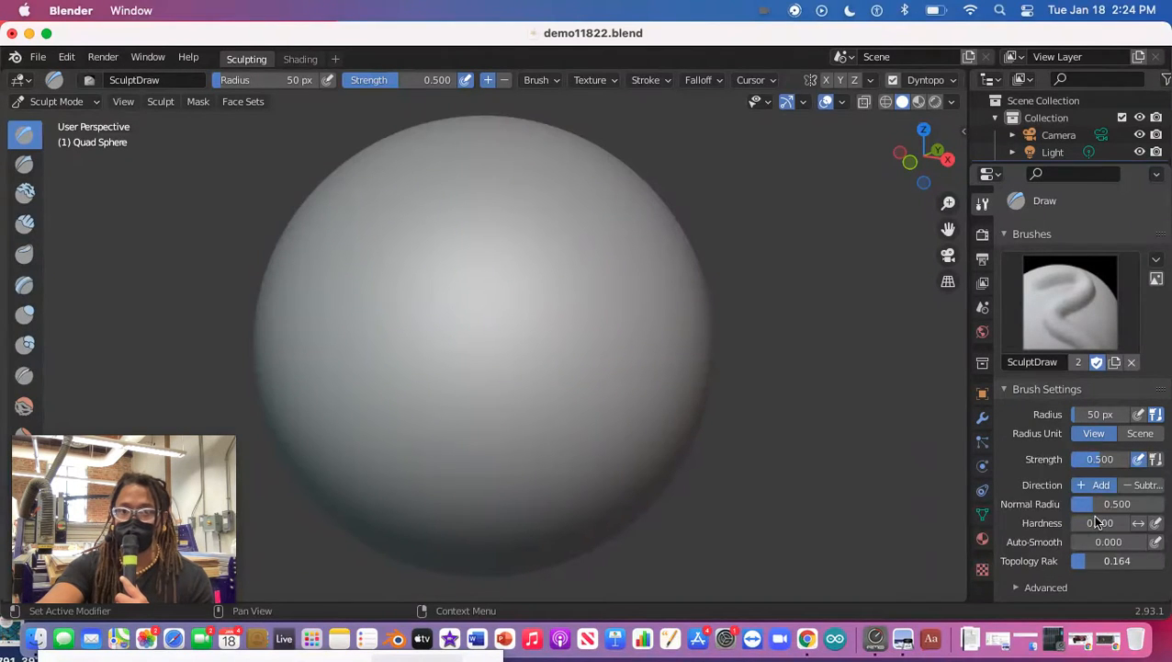
pyautogui.moveTo(648, 306)
pyautogui.mouseDown()
pyautogui.moveTo(524, 366)
pyautogui.moveTo(540, 245)
pyautogui.moveTo(525, 246)
pyautogui.mouseUp()
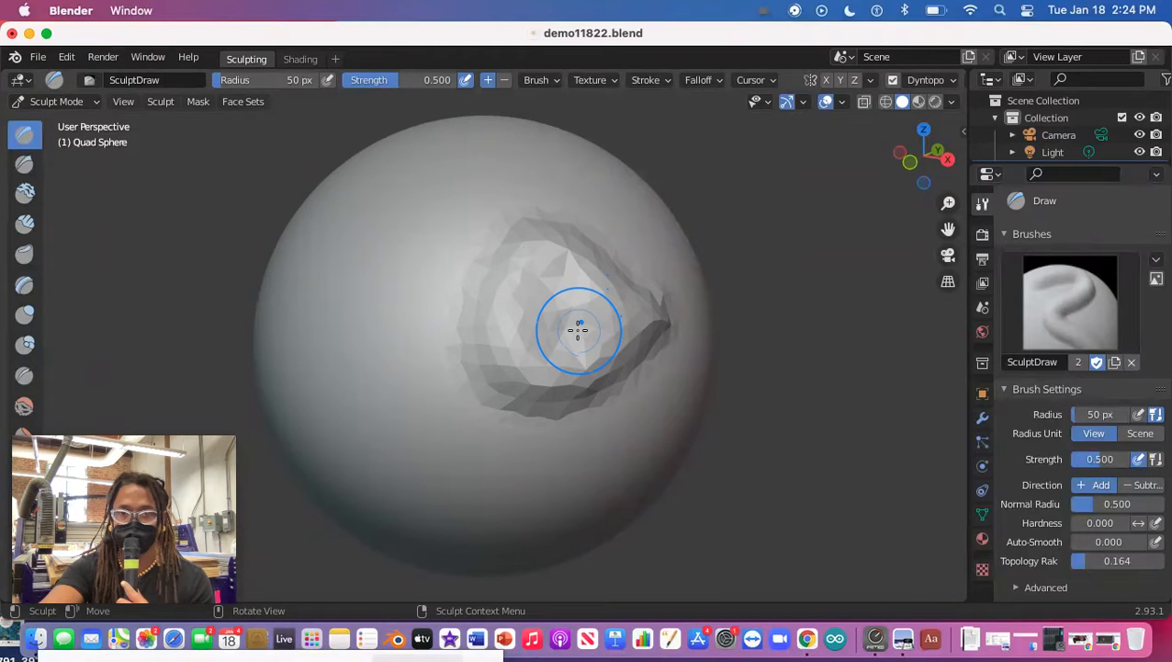
pyautogui.moveTo(948, 202)
pyautogui.mouseDown()
pyautogui.moveTo(947, 241)
pyautogui.moveTo(867, 112)
pyautogui.moveTo(863, 136)
pyautogui.moveTo(733, 244)
pyautogui.moveTo(542, 254)
pyautogui.moveTo(618, 251)
pyautogui.moveTo(573, 306)
pyautogui.moveTo(623, 269)
pyautogui.moveTo(704, 311)
pyautogui.moveTo(702, 324)
pyautogui.moveTo(732, 288)
pyautogui.mouseUp()
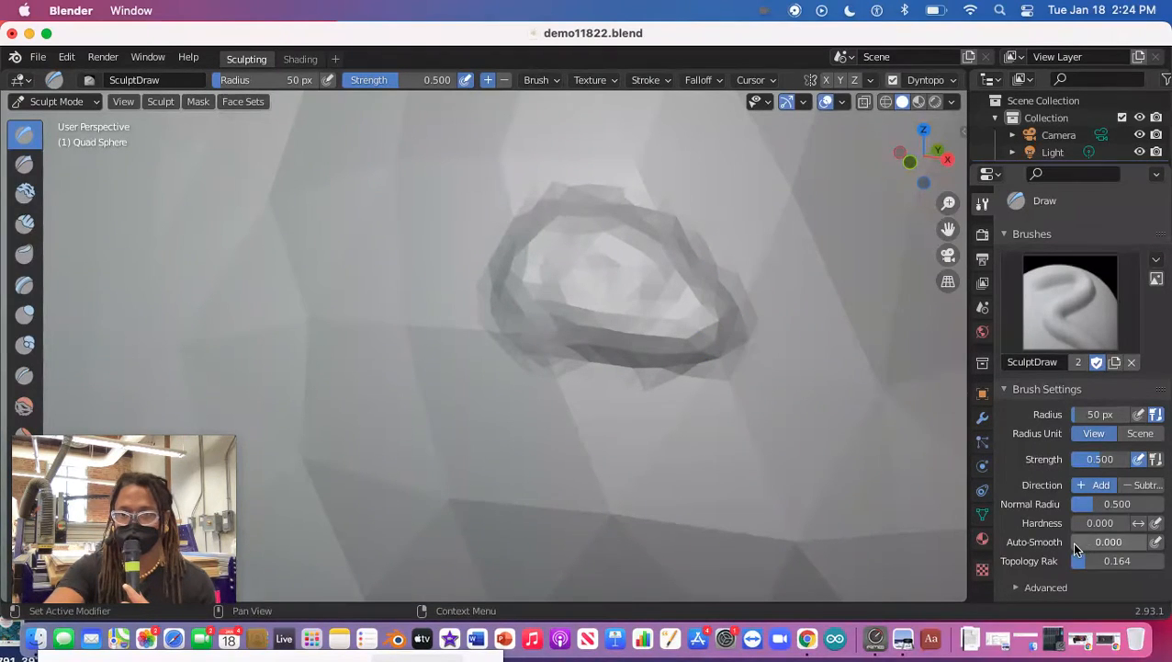
# Step: Set Auto-Smooth to 0.667 and sculpt soft raised patches to the left of and below the tiny ring
pyautogui.moveTo(1073, 544)
pyautogui.mouseDown()
pyautogui.moveTo(1102, 542)
pyautogui.moveTo(1136, 496)
pyautogui.mouseUp()
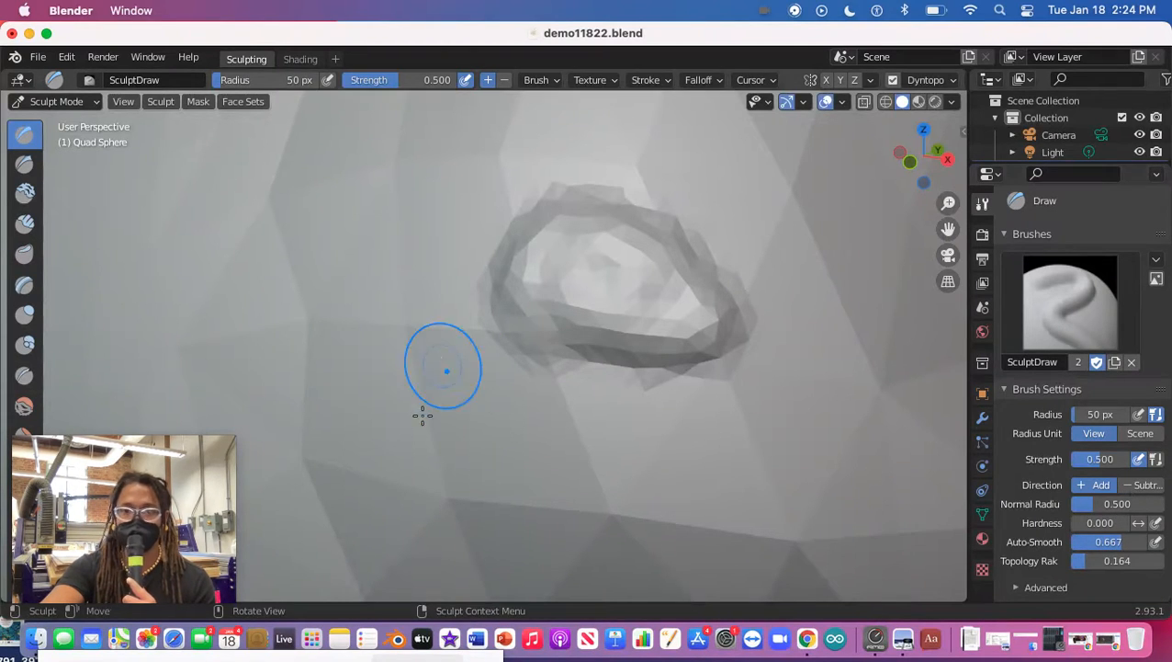
pyautogui.moveTo(384, 383)
pyautogui.mouseDown()
pyautogui.moveTo(444, 382)
pyautogui.moveTo(337, 330)
pyautogui.moveTo(333, 254)
pyautogui.moveTo(309, 226)
pyautogui.moveTo(367, 210)
pyautogui.moveTo(456, 133)
pyautogui.moveTo(425, 213)
pyautogui.moveTo(343, 238)
pyautogui.moveTo(278, 194)
pyautogui.moveTo(230, 282)
pyautogui.moveTo(289, 244)
pyautogui.moveTo(289, 313)
pyautogui.mouseUp()
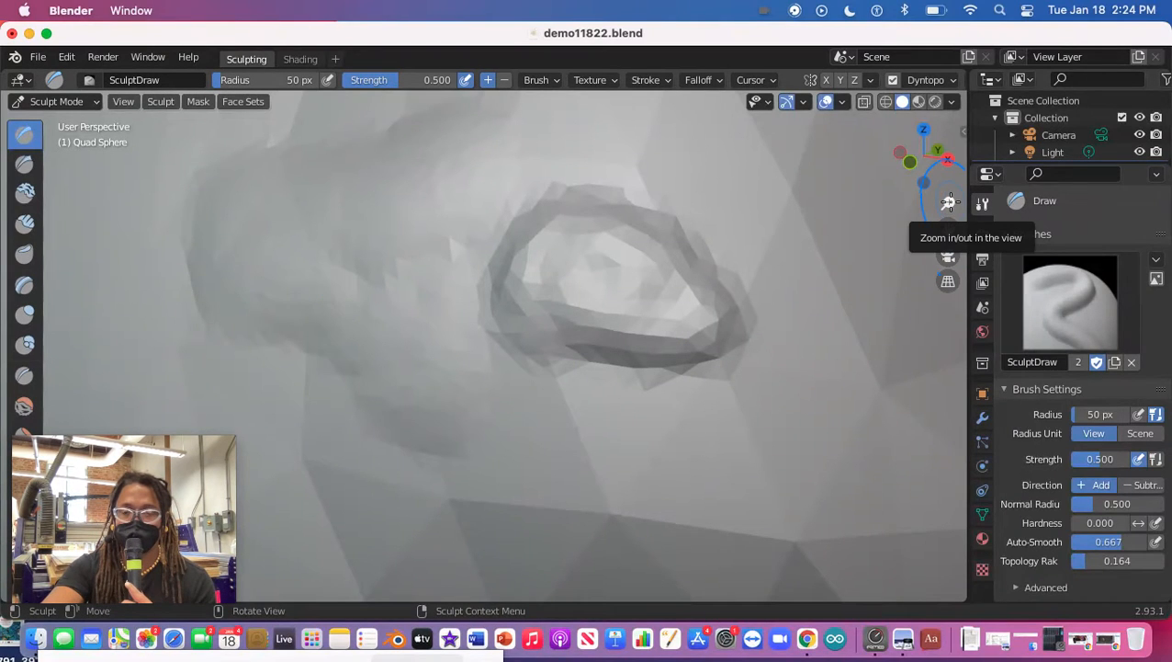
pyautogui.moveTo(946, 202)
pyautogui.mouseDown()
pyautogui.moveTo(15, 400)
pyautogui.moveTo(9, 241)
pyautogui.moveTo(9, 386)
pyautogui.moveTo(22, 171)
pyautogui.mouseUp()
pyautogui.moveTo(725, 480)
pyautogui.mouseDown()
pyautogui.moveTo(634, 544)
pyautogui.moveTo(666, 496)
pyautogui.mouseUp()
pyautogui.moveTo(767, 488)
pyautogui.mouseDown()
pyautogui.moveTo(631, 499)
pyautogui.moveTo(817, 555)
pyautogui.moveTo(563, 573)
pyautogui.mouseUp()
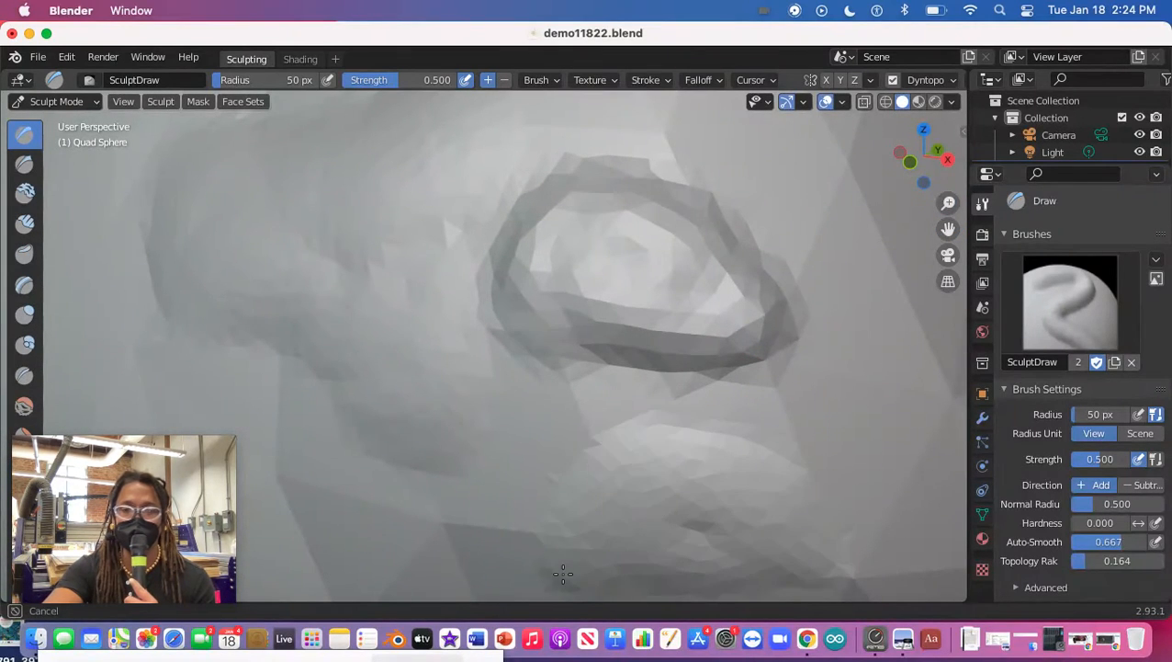
pyautogui.moveTo(686, 462)
pyautogui.mouseDown()
pyautogui.moveTo(682, 513)
pyautogui.moveTo(625, 484)
pyautogui.mouseUp()
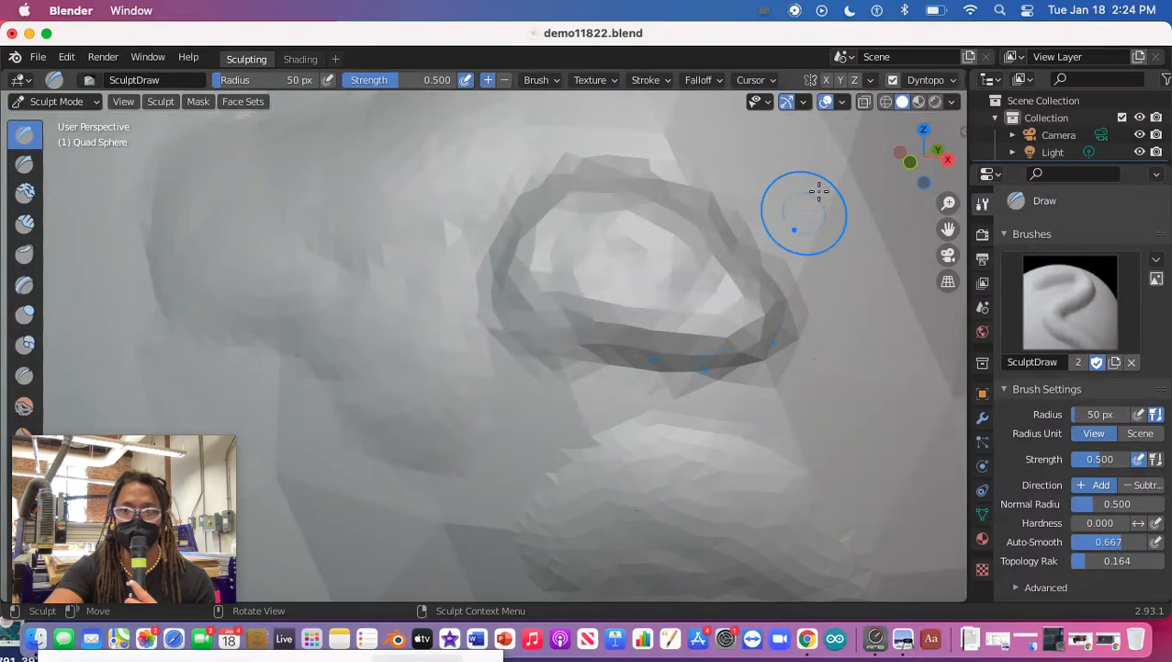
# Step: Sculpt softly smoothed strokes over the sphere's upper-left surface, beside the large ring
pyautogui.moveTo(948, 202)
pyautogui.mouseDown()
pyautogui.moveTo(7, 422)
pyautogui.moveTo(939, 204)
pyautogui.mouseUp()
pyautogui.moveTo(622, 270); pyautogui.dragTo(507, 172)
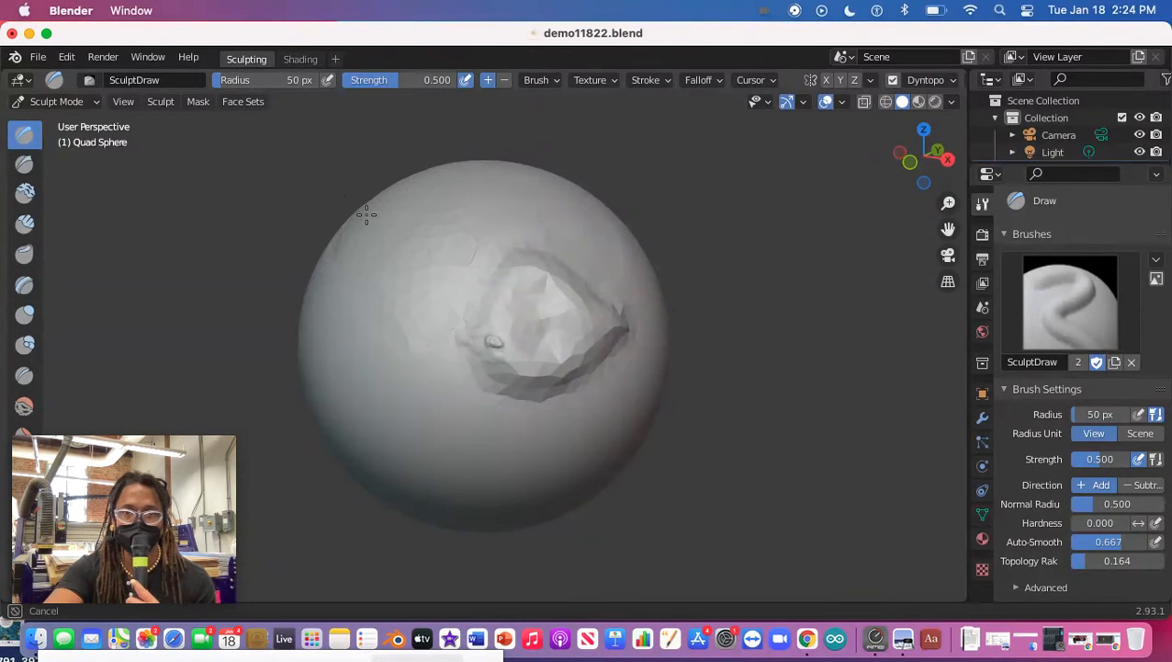
pyautogui.moveTo(377, 220); pyautogui.dragTo(372, 223)
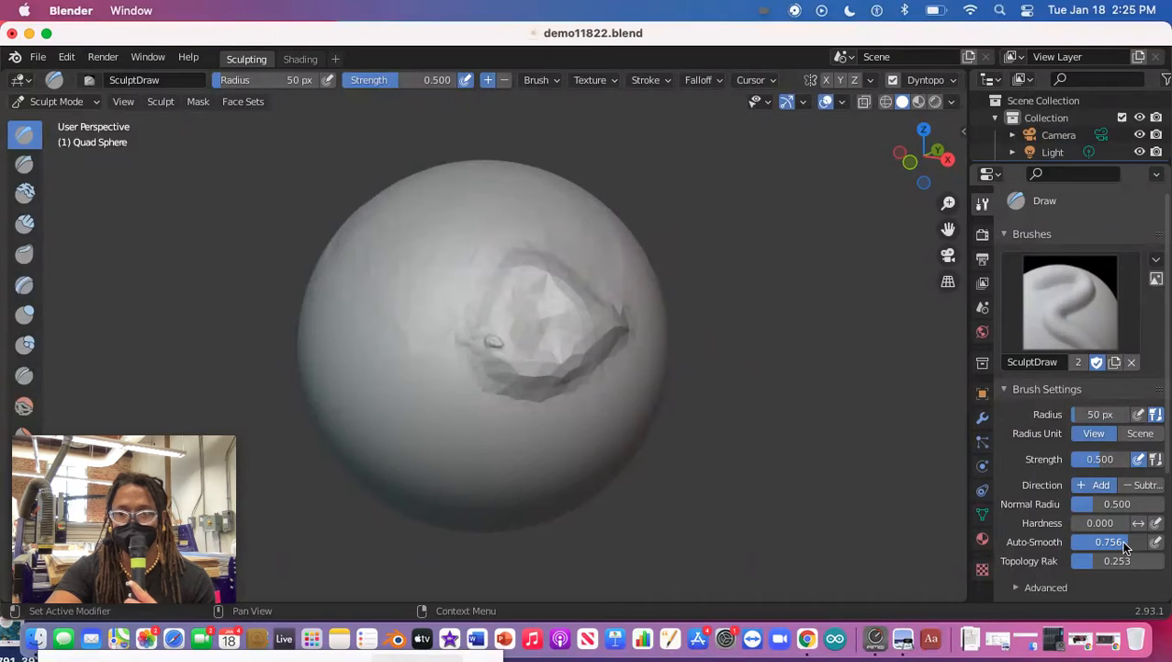
# Step: Set Auto-Smooth to 0.156 and Topology Rake to 0.253, and build up a bulge on the sphere's upper-left edge
pyautogui.moveTo(1080, 543); pyautogui.dragTo(1073, 543)
pyautogui.moveTo(388, 209); pyautogui.dragTo(333, 206)
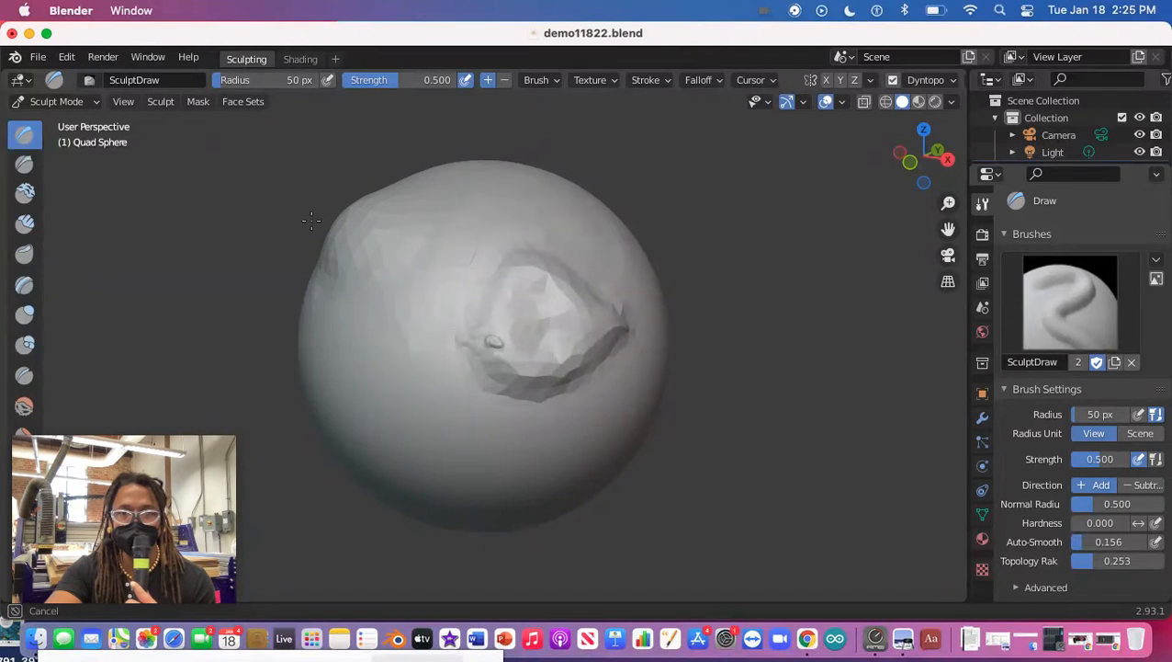
pyautogui.moveTo(316, 193); pyautogui.dragTo(359, 250)
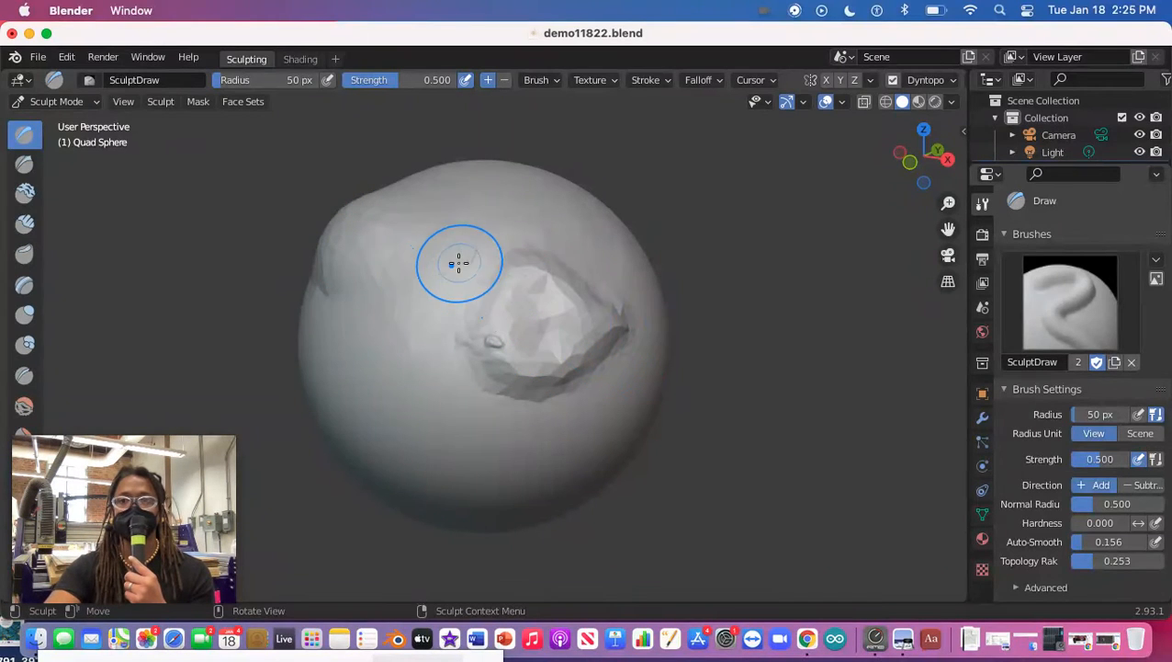
# Step: Look through the Dyntopo detailing methods and build up a raised form from the sphere's top down to the large ring
pyautogui.click(936, 84)
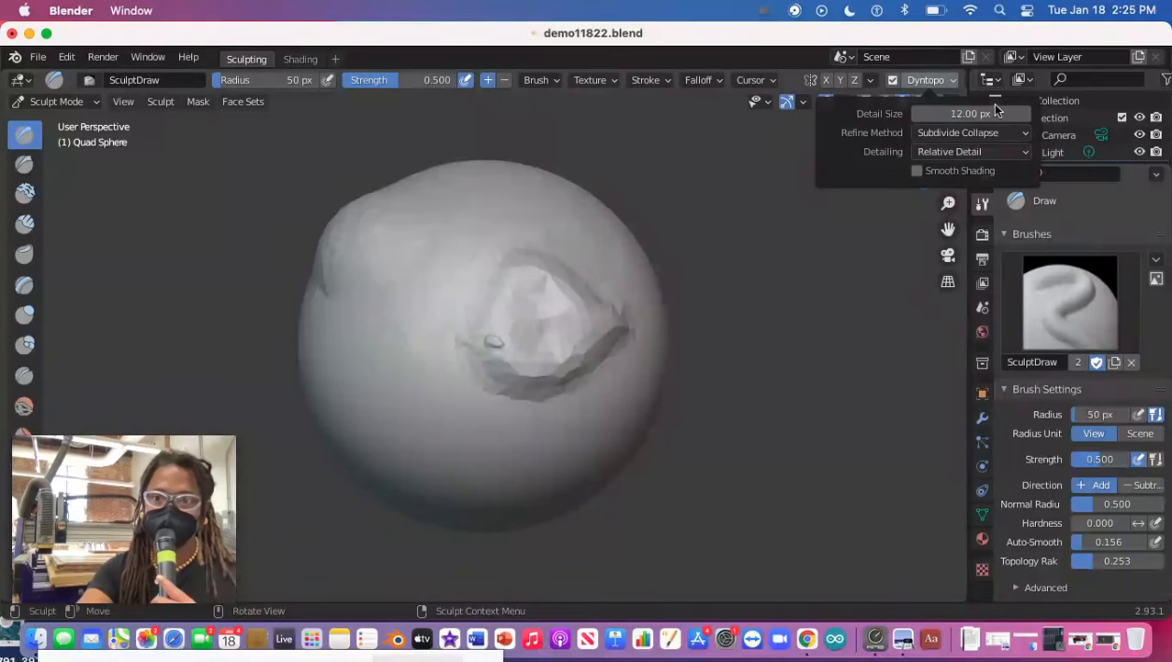
pyautogui.click(970, 151)
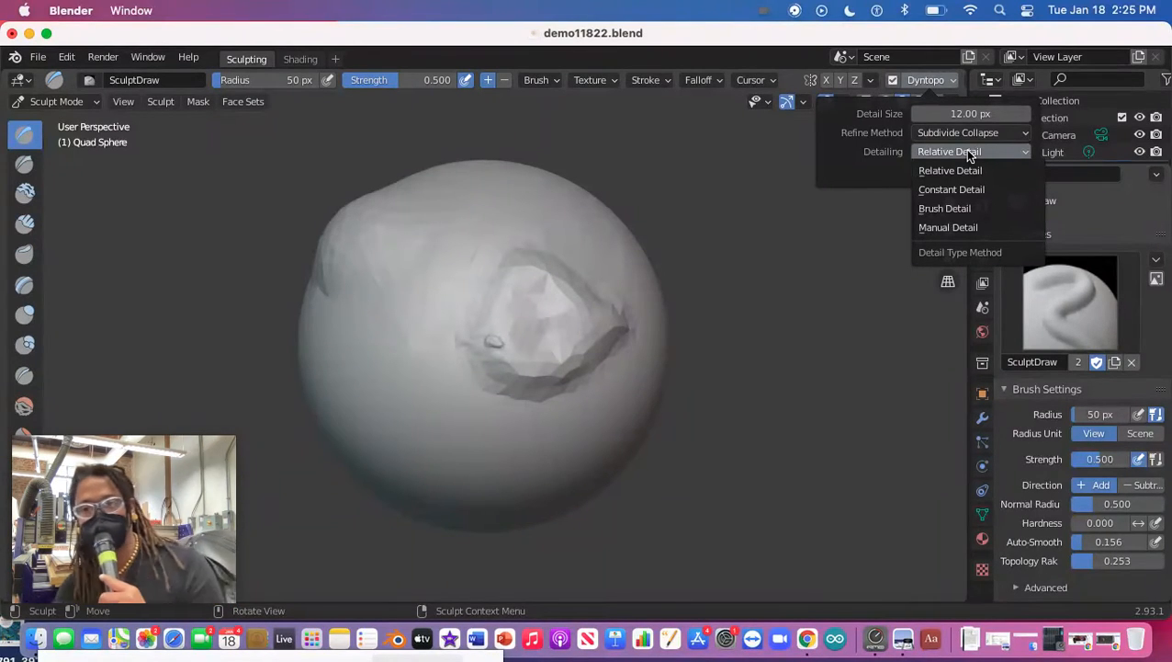
pyautogui.moveTo(453, 214)
pyautogui.mouseDown()
pyautogui.moveTo(515, 188)
pyautogui.moveTo(464, 142)
pyautogui.mouseUp()
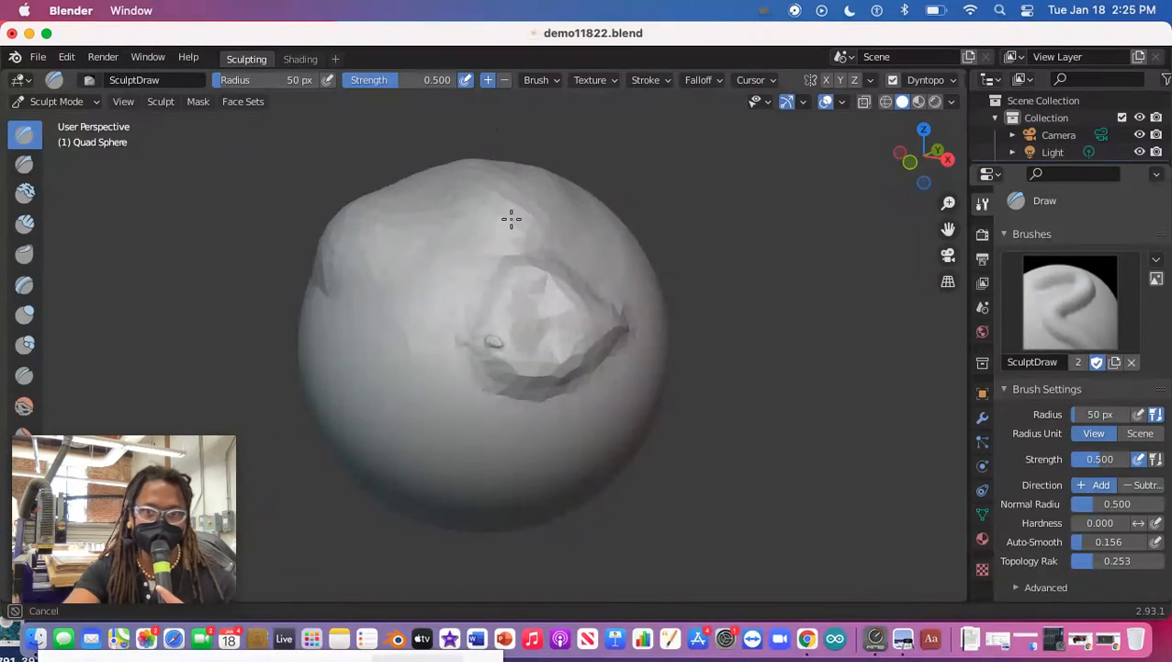
pyautogui.moveTo(524, 197)
pyautogui.mouseDown()
pyautogui.moveTo(486, 140)
pyautogui.moveTo(506, 226)
pyautogui.mouseUp()
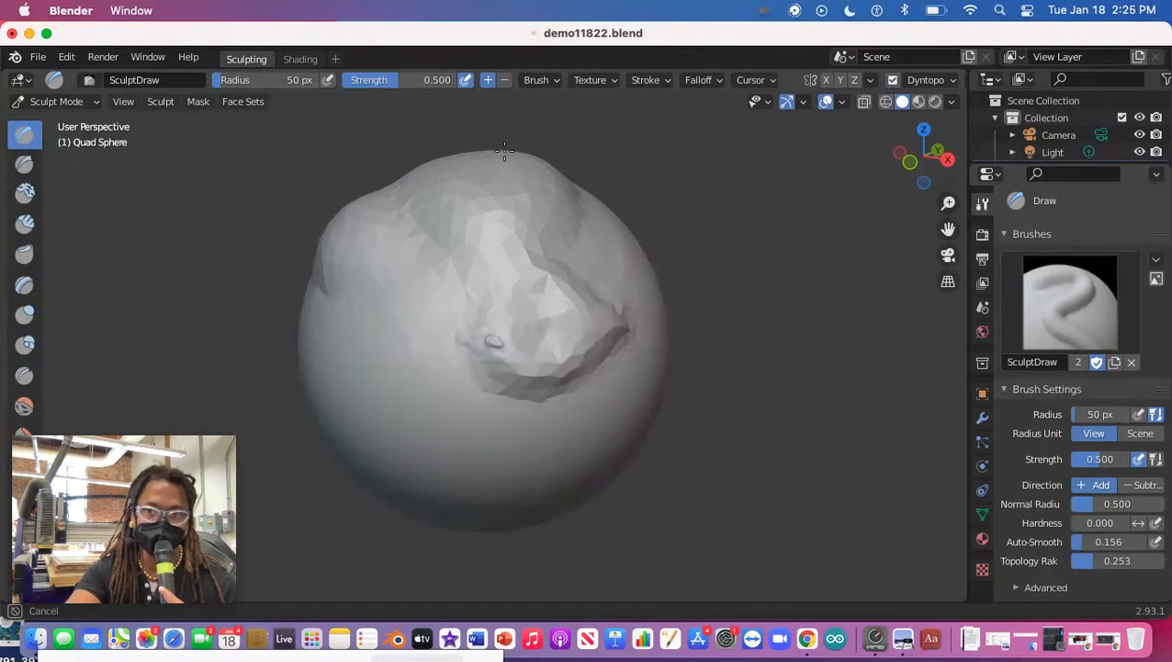
pyautogui.moveTo(496, 140); pyautogui.dragTo(498, 147)
# Step: Raise the brush Strength to 0.800 and sculpt thick, finely detailed ridges to the left of the tiny ring
pyautogui.moveTo(949, 202)
pyautogui.mouseDown()
pyautogui.moveTo(950, 217)
pyautogui.moveTo(889, 153)
pyautogui.moveTo(871, 105)
pyautogui.moveTo(877, 129)
pyautogui.mouseUp()
pyautogui.moveTo(350, 227)
pyautogui.mouseDown()
pyautogui.moveTo(232, 201)
pyautogui.moveTo(175, 168)
pyautogui.moveTo(155, 232)
pyautogui.moveTo(299, 191)
pyautogui.moveTo(210, 189)
pyautogui.moveTo(313, 221)
pyautogui.mouseUp()
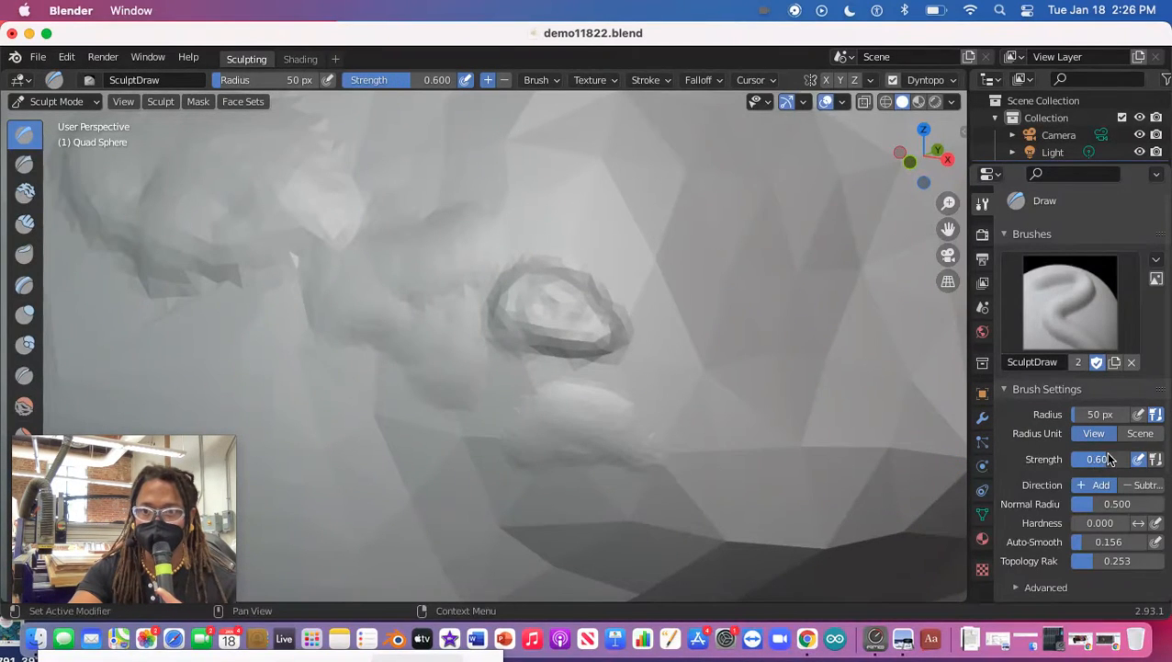
pyautogui.moveTo(322, 210)
pyautogui.mouseDown()
pyautogui.moveTo(230, 230)
pyautogui.moveTo(287, 242)
pyautogui.moveTo(162, 318)
pyautogui.moveTo(253, 249)
pyautogui.moveTo(306, 312)
pyautogui.moveTo(111, 338)
pyautogui.moveTo(136, 290)
pyautogui.moveTo(387, 426)
pyautogui.moveTo(296, 332)
pyautogui.moveTo(321, 306)
pyautogui.moveTo(87, 363)
pyautogui.moveTo(302, 387)
pyautogui.moveTo(65, 321)
pyautogui.moveTo(50, 393)
pyautogui.moveTo(253, 304)
pyautogui.moveTo(64, 317)
pyautogui.moveTo(220, 358)
pyautogui.moveTo(281, 445)
pyautogui.moveTo(110, 395)
pyautogui.moveTo(301, 457)
pyautogui.moveTo(362, 531)
pyautogui.moveTo(383, 460)
pyautogui.moveTo(235, 322)
pyautogui.moveTo(339, 437)
pyautogui.moveTo(309, 437)
pyautogui.mouseUp()
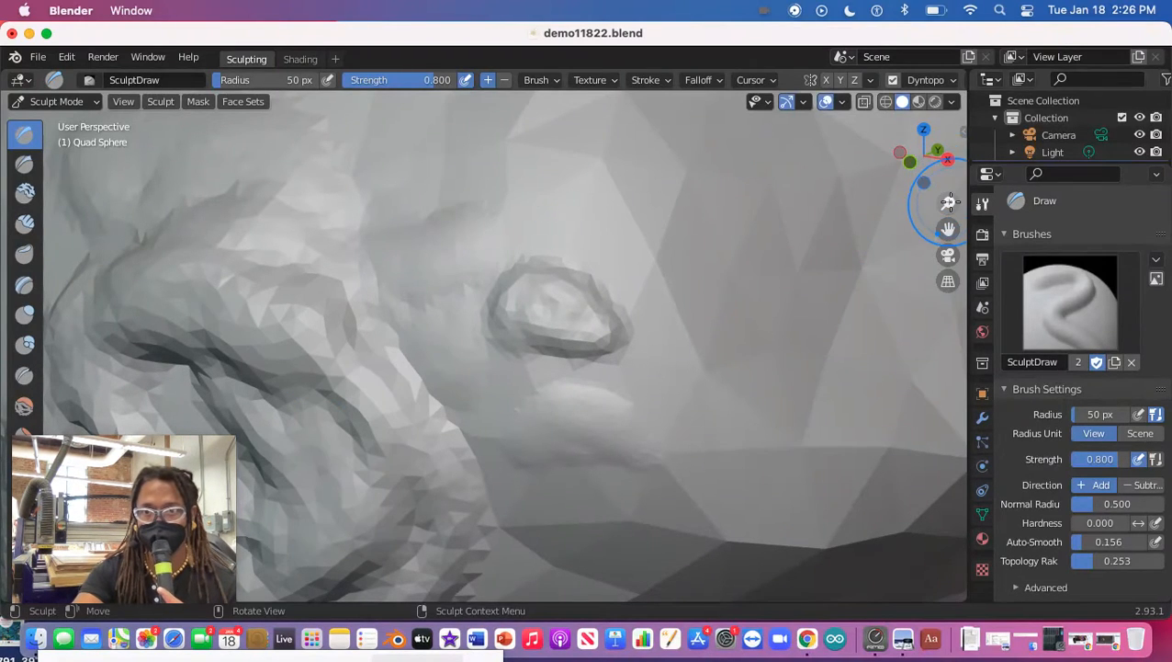
# Step: Build up a large raised mass on the sphere's left side, extending over the finely detailed ridges
pyautogui.moveTo(926, 162); pyautogui.dragTo(942, 255)
pyautogui.scroll(-10, 941, 255)
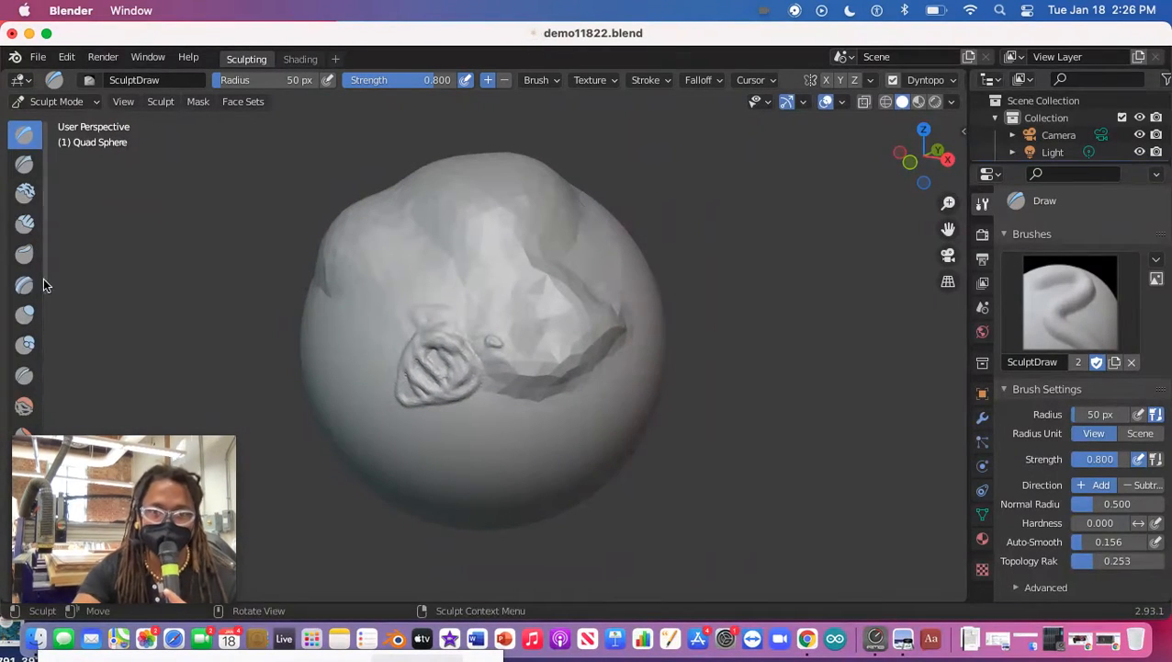
pyautogui.moveTo(333, 274)
pyautogui.mouseDown()
pyautogui.moveTo(342, 322)
pyautogui.moveTo(276, 309)
pyautogui.moveTo(274, 363)
pyautogui.moveTo(321, 276)
pyautogui.moveTo(279, 343)
pyautogui.mouseUp()
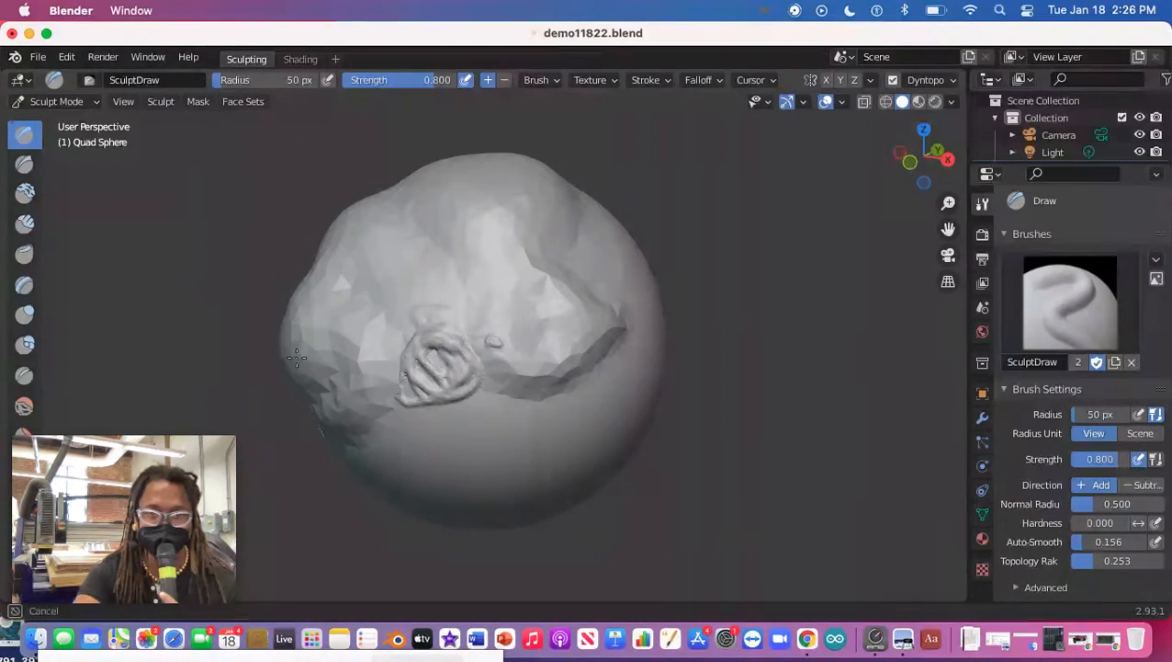
pyautogui.moveTo(245, 312)
pyautogui.mouseDown()
pyautogui.moveTo(226, 330)
pyautogui.moveTo(317, 372)
pyautogui.moveTo(366, 322)
pyautogui.moveTo(386, 321)
pyautogui.mouseUp()
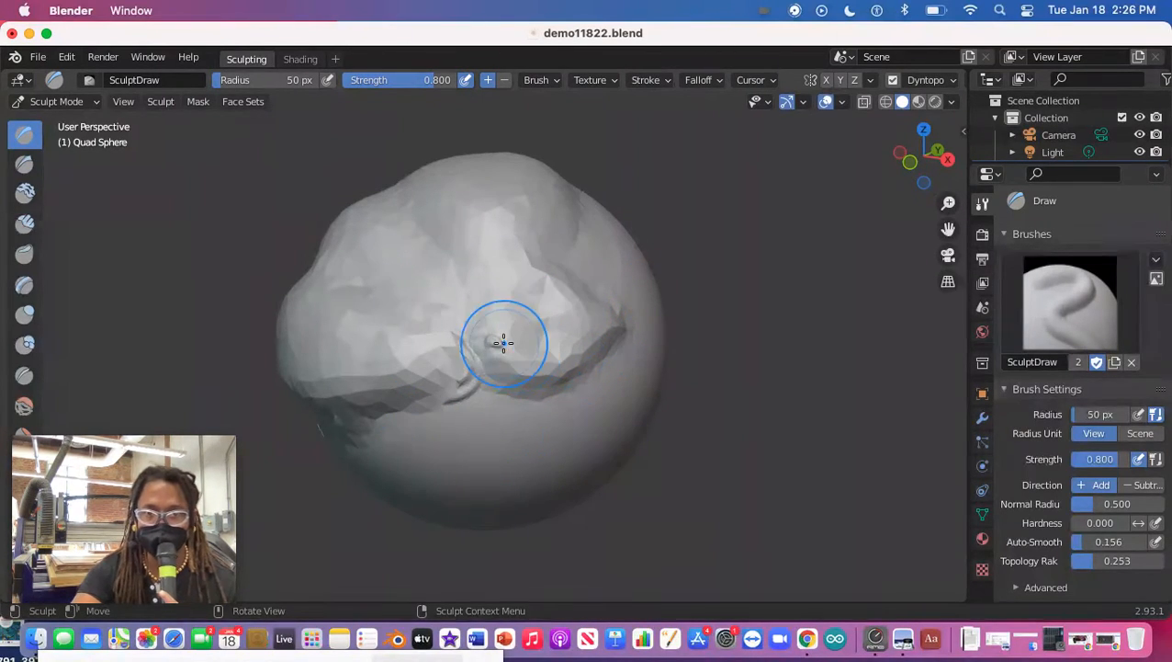
# Step: Set the brush Radius to 206 px and build up a large smooth mass over the sphere's raised side
pyautogui.rightClick(497, 343)
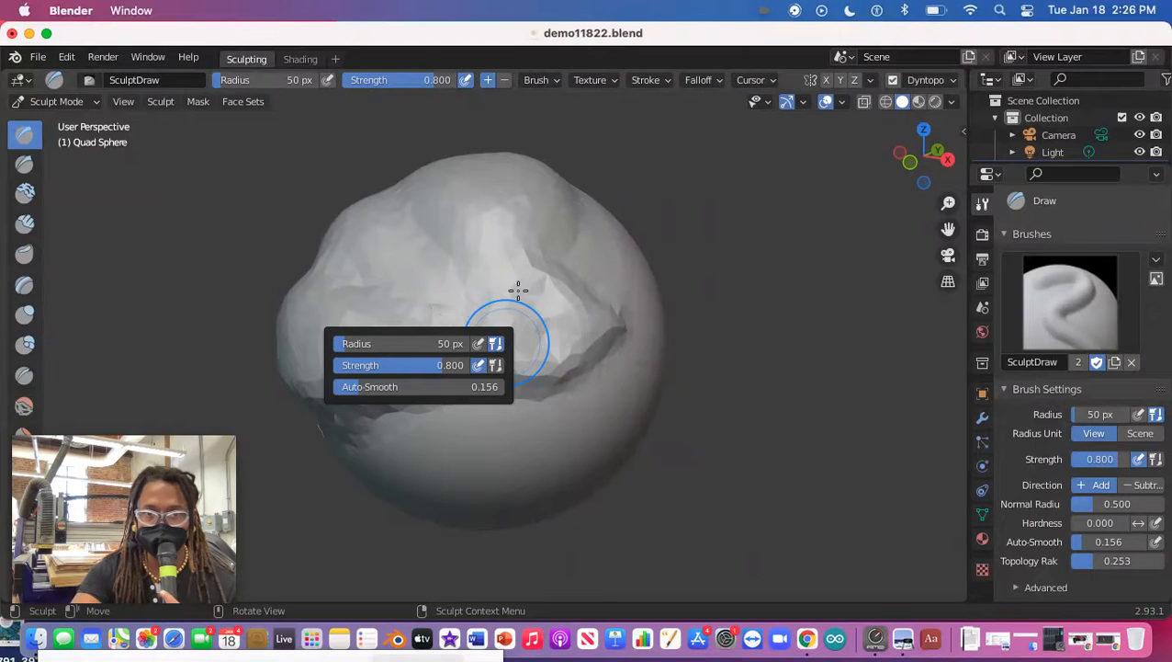
pyautogui.moveTo(489, 349); pyautogui.dragTo(491, 352, button='middle')
pyautogui.rightClick(490, 348)
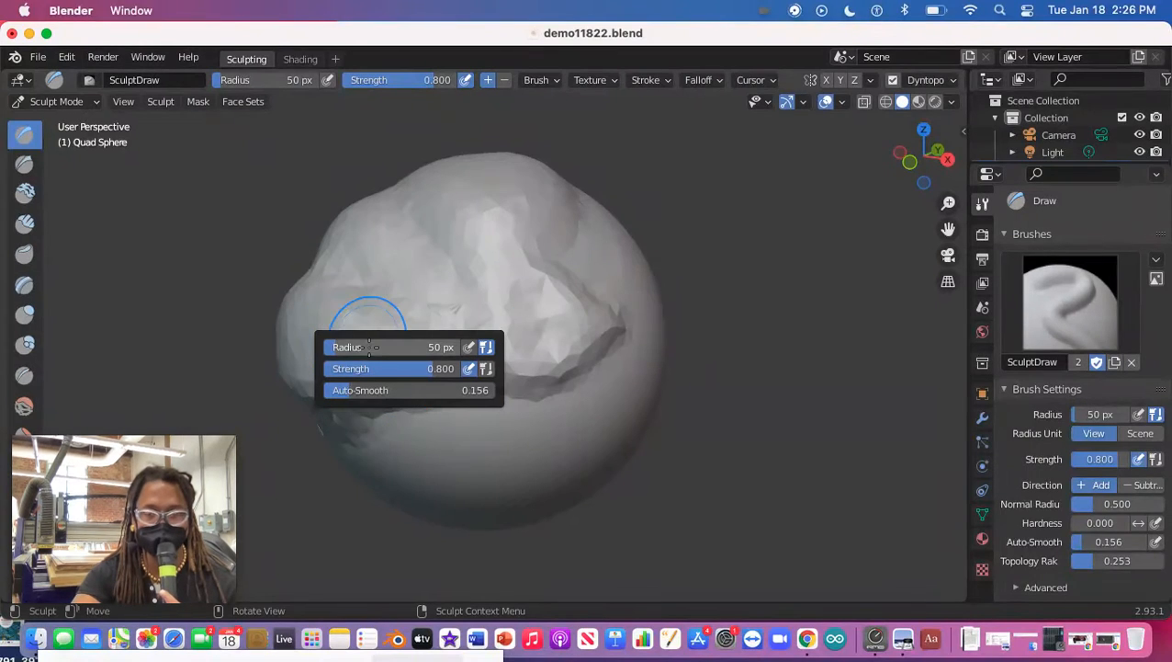
pyautogui.moveTo(340, 347); pyautogui.dragTo(428, 314)
pyautogui.moveTo(424, 307)
pyautogui.mouseDown(button='middle')
pyautogui.moveTo(379, 272)
pyautogui.moveTo(324, 265)
pyautogui.moveTo(272, 371)
pyautogui.moveTo(353, 452)
pyautogui.moveTo(620, 259)
pyautogui.moveTo(563, 476)
pyautogui.moveTo(829, 445)
pyautogui.moveTo(660, 324)
pyautogui.moveTo(515, 312)
pyautogui.moveTo(328, 332)
pyautogui.moveTo(286, 186)
pyautogui.moveTo(458, 115)
pyautogui.moveTo(380, 230)
pyautogui.moveTo(466, 448)
pyautogui.mouseUp(button='middle')
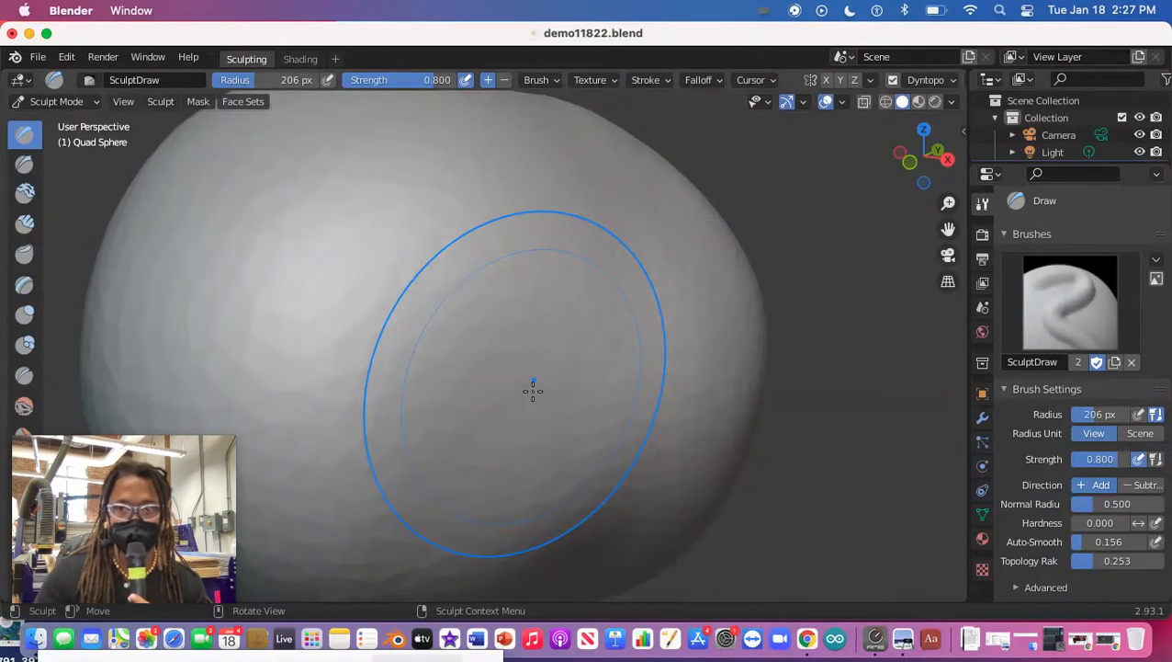
# Step: Extend the mass's lower end with broad strokes into an elongated, rounded form
pyautogui.moveTo(949, 202); pyautogui.dragTo(950, 331)
pyautogui.moveTo(450, 404)
pyautogui.mouseDown(button='middle')
pyautogui.moveTo(415, 315)
pyautogui.moveTo(387, 377)
pyautogui.moveTo(458, 241)
pyautogui.moveTo(503, 504)
pyautogui.moveTo(405, 451)
pyautogui.mouseUp(button='middle')
pyautogui.moveTo(508, 552); pyautogui.dragTo(384, 520)
pyautogui.moveTo(483, 588)
pyautogui.mouseDown()
pyautogui.moveTo(594, 450)
pyautogui.moveTo(536, 578)
pyautogui.mouseUp()
pyautogui.moveTo(401, 565); pyautogui.dragTo(342, 494)
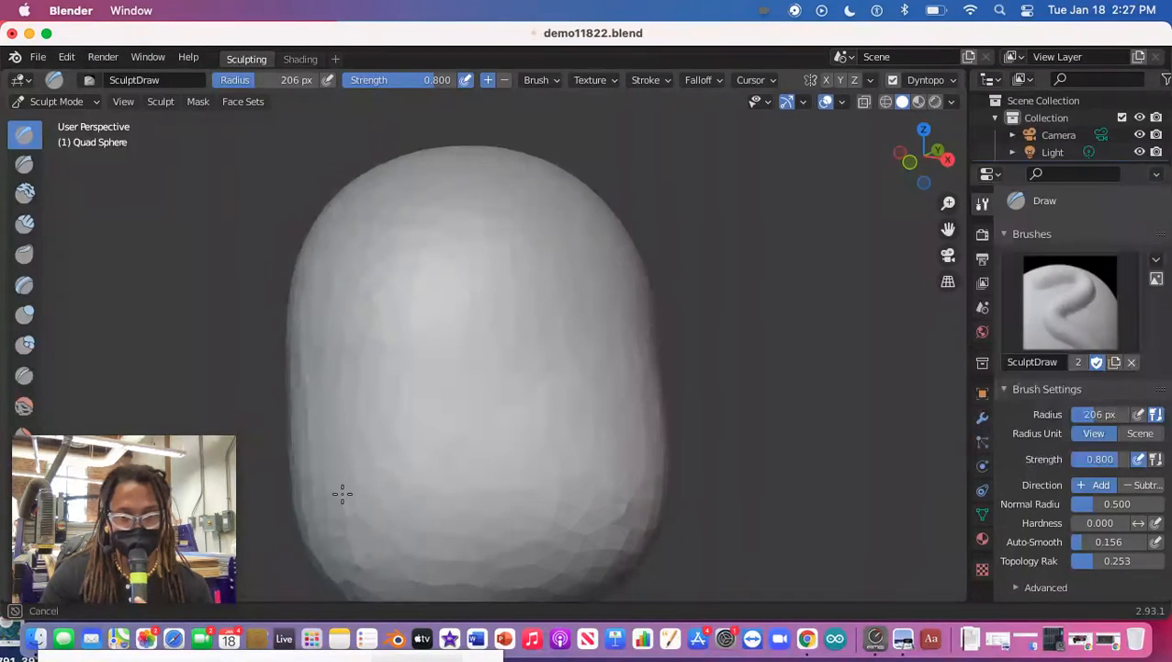
pyautogui.moveTo(479, 384)
pyautogui.mouseDown(button='middle')
pyautogui.moveTo(473, 452)
pyautogui.moveTo(465, 371)
pyautogui.moveTo(494, 105)
pyautogui.moveTo(505, 574)
pyautogui.moveTo(481, 164)
pyautogui.moveTo(474, 555)
pyautogui.moveTo(476, 118)
pyautogui.moveTo(489, 570)
pyautogui.mouseUp(button='middle')
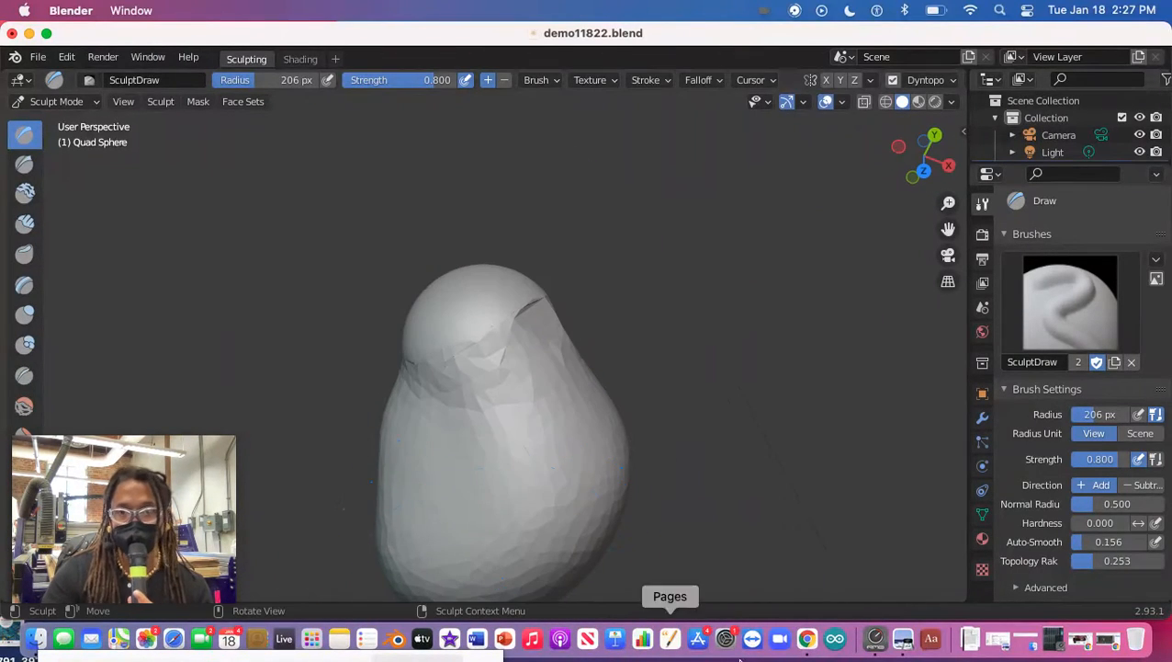
# Step: Set the brush Radius to 59 px and build up faceted volume over the form's small spherical end
pyautogui.rightClick(441, 363)
pyautogui.moveTo(310, 367); pyautogui.dragTo(296, 369)
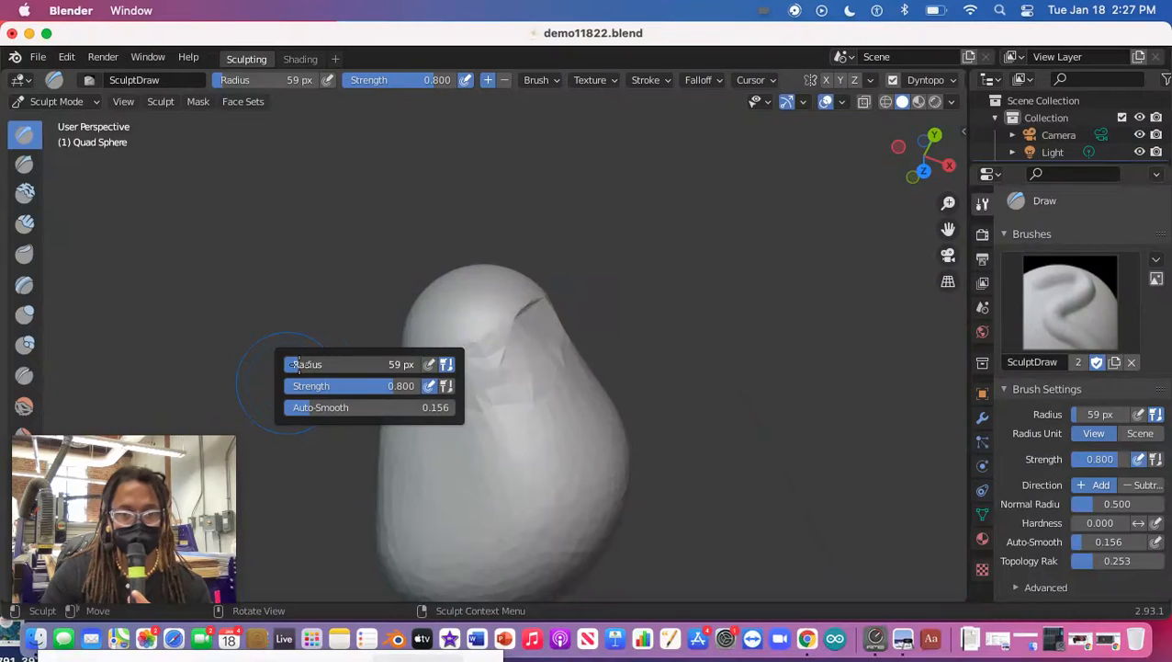
pyautogui.moveTo(471, 332)
pyautogui.mouseDown()
pyautogui.moveTo(505, 317)
pyautogui.moveTo(517, 341)
pyautogui.moveTo(492, 243)
pyautogui.moveTo(505, 414)
pyautogui.moveTo(419, 370)
pyautogui.moveTo(622, 449)
pyautogui.moveTo(400, 457)
pyautogui.moveTo(431, 293)
pyautogui.moveTo(466, 452)
pyautogui.moveTo(393, 298)
pyautogui.moveTo(401, 380)
pyautogui.moveTo(434, 350)
pyautogui.moveTo(478, 444)
pyautogui.moveTo(617, 423)
pyautogui.mouseUp()
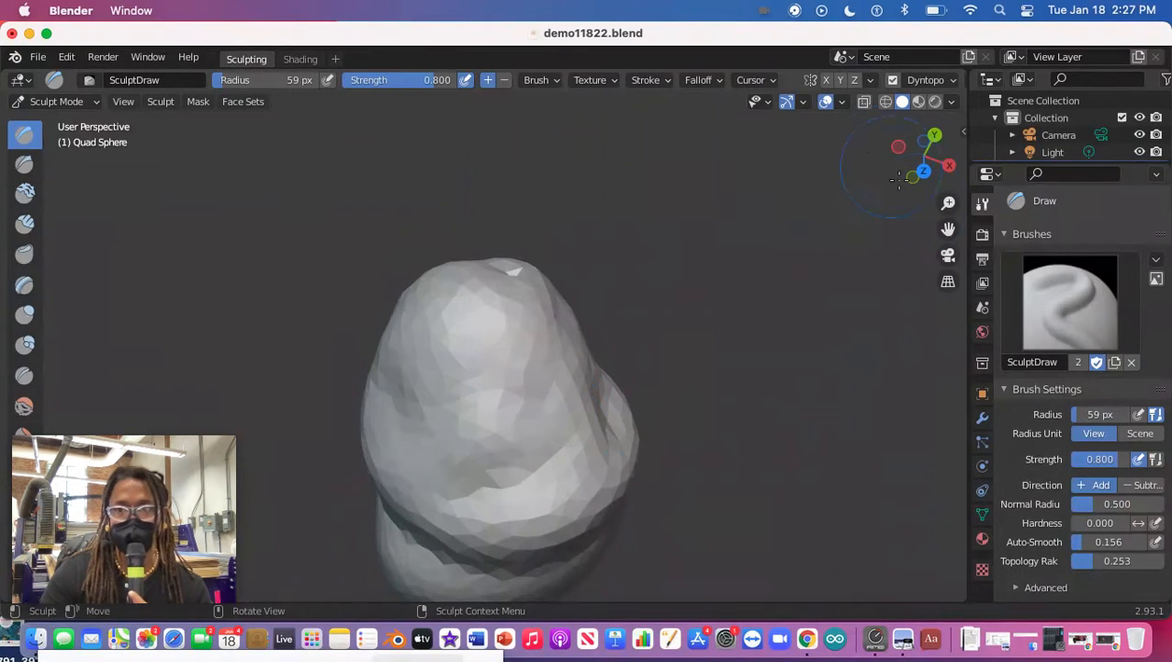
# Step: Fill out the built-up end with more Draw strokes into a rounded, egg-shaped form
pyautogui.moveTo(946, 207)
pyautogui.mouseDown()
pyautogui.moveTo(954, 366)
pyautogui.moveTo(929, 178)
pyautogui.moveTo(701, 552)
pyautogui.moveTo(700, 436)
pyautogui.mouseUp()
pyautogui.moveTo(501, 532)
pyautogui.mouseDown()
pyautogui.moveTo(464, 303)
pyautogui.moveTo(459, 514)
pyautogui.moveTo(432, 529)
pyautogui.moveTo(413, 514)
pyautogui.moveTo(432, 468)
pyautogui.moveTo(431, 367)
pyautogui.moveTo(560, 487)
pyautogui.moveTo(553, 358)
pyautogui.moveTo(525, 501)
pyautogui.moveTo(460, 303)
pyautogui.moveTo(392, 405)
pyautogui.moveTo(523, 443)
pyautogui.moveTo(469, 348)
pyautogui.moveTo(534, 364)
pyautogui.moveTo(478, 423)
pyautogui.moveTo(585, 366)
pyautogui.moveTo(438, 290)
pyautogui.mouseUp()
pyautogui.moveTo(504, 468)
pyautogui.mouseDown()
pyautogui.moveTo(416, 369)
pyautogui.moveTo(539, 456)
pyautogui.mouseUp()
pyautogui.moveTo(378, 384); pyautogui.dragTo(375, 387)
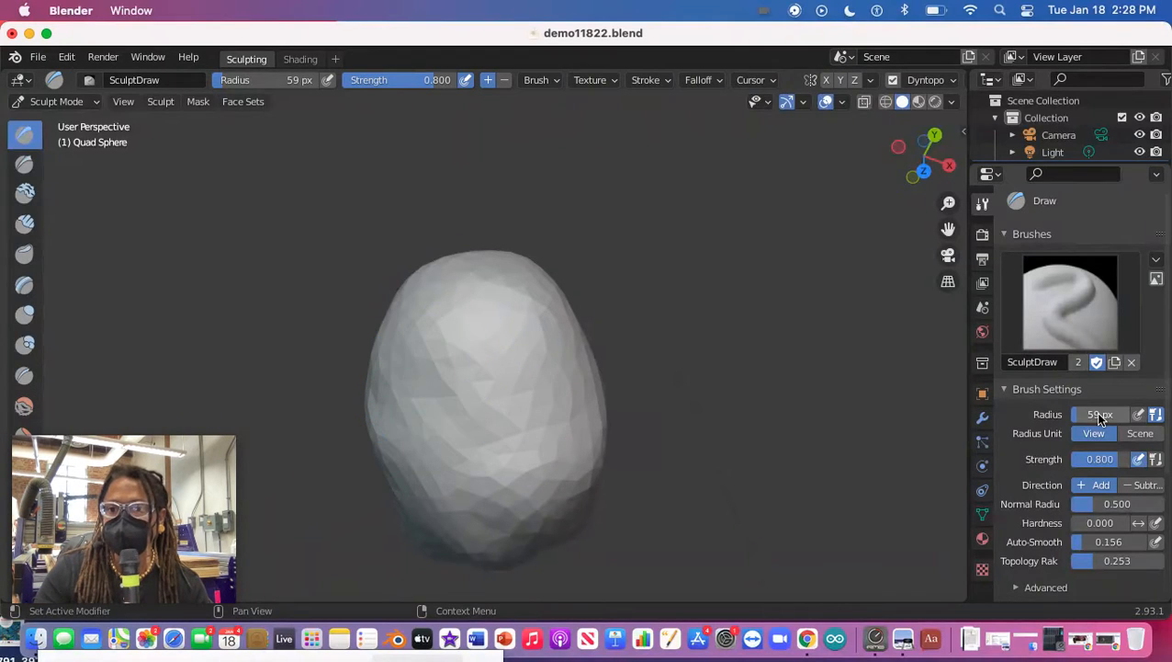
# Step: Show the Dyntopo detail settings and look at the mesh symmetry options
pyautogui.moveTo(1167, 253); pyautogui.dragTo(1171, 407)
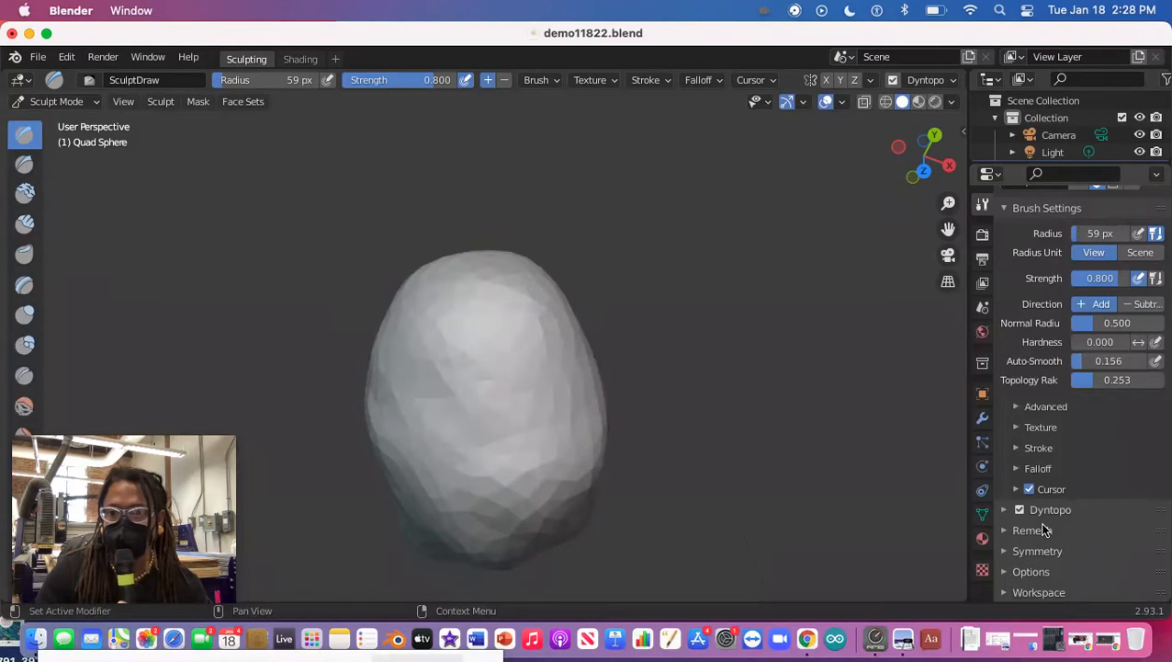
pyautogui.click(1005, 510)
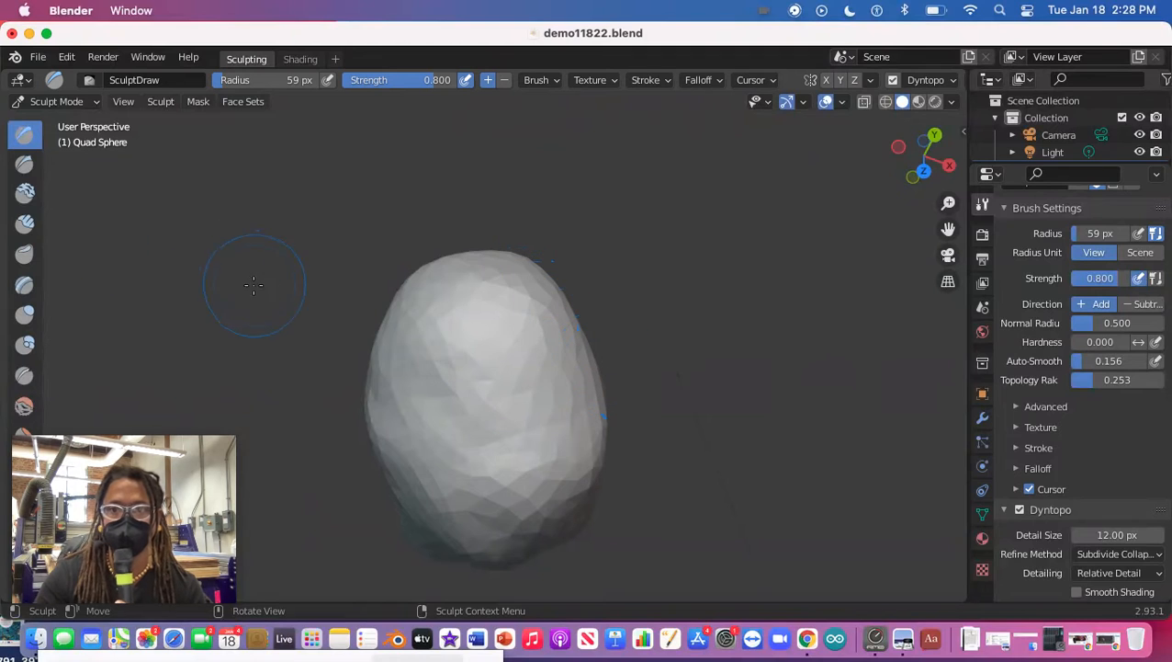
pyautogui.click(871, 81)
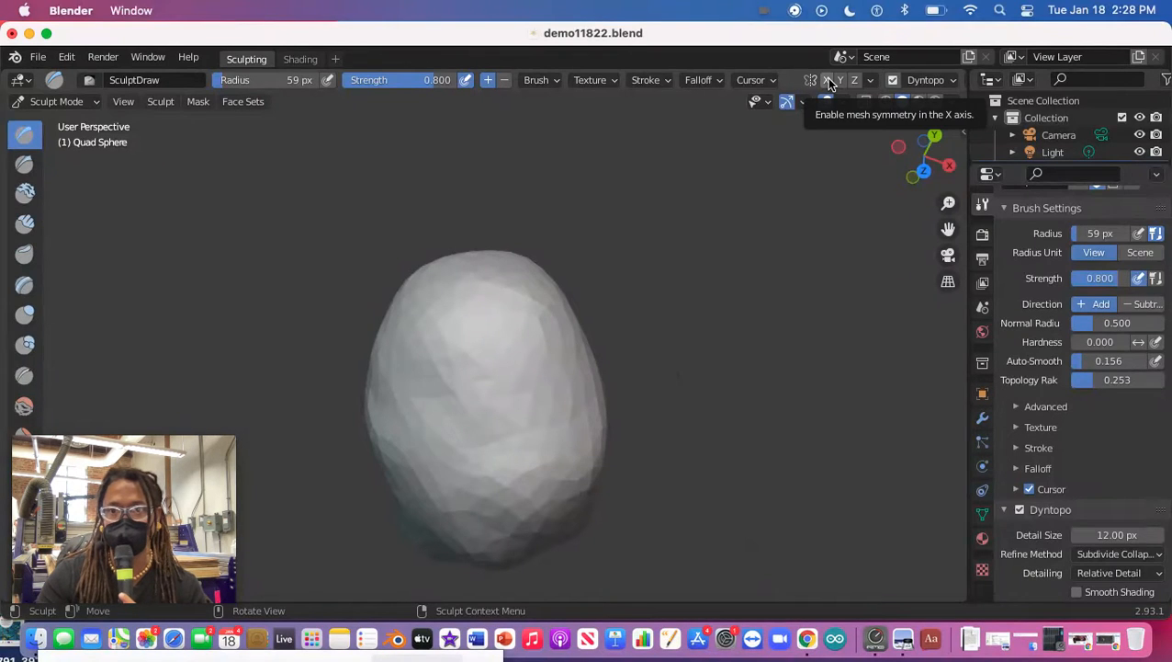
# Step: Enable mesh symmetry in the X axis and build up mirrored bulges across the front of the form
pyautogui.click(829, 81)
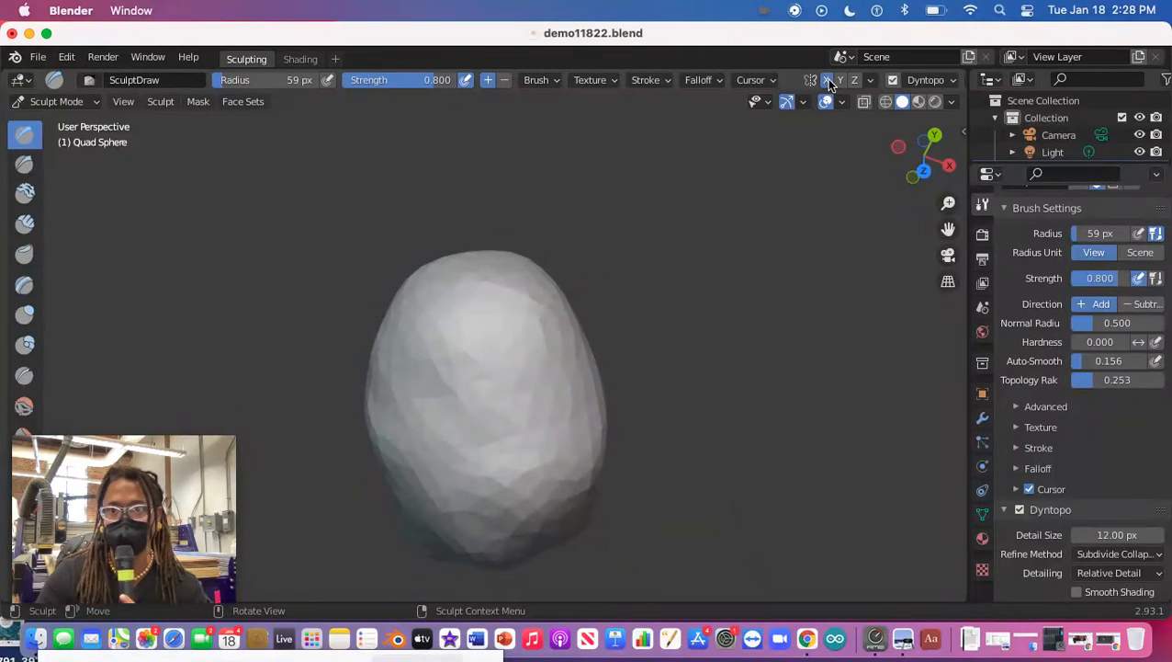
pyautogui.click(827, 80)
pyautogui.click(828, 80)
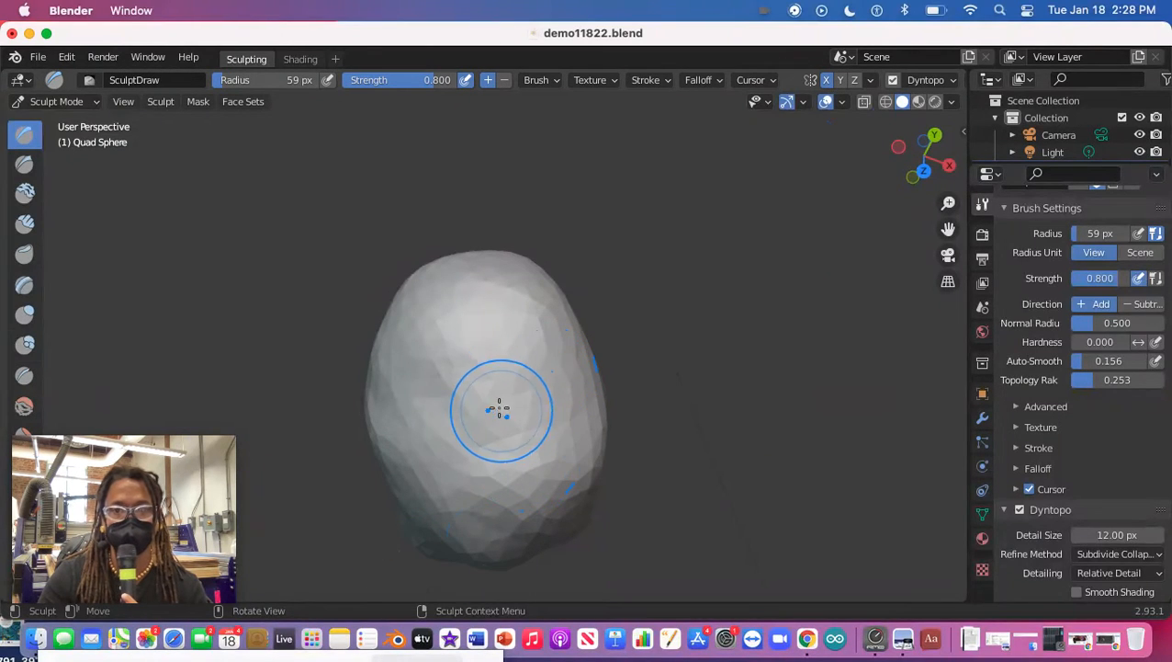
pyautogui.moveTo(585, 315)
pyautogui.mouseDown()
pyautogui.moveTo(534, 387)
pyautogui.moveTo(537, 364)
pyautogui.moveTo(581, 382)
pyautogui.moveTo(588, 367)
pyautogui.moveTo(552, 398)
pyautogui.moveTo(579, 378)
pyautogui.moveTo(578, 395)
pyautogui.moveTo(587, 370)
pyautogui.moveTo(521, 439)
pyautogui.moveTo(515, 465)
pyautogui.moveTo(437, 374)
pyautogui.moveTo(395, 431)
pyautogui.moveTo(399, 457)
pyautogui.moveTo(487, 324)
pyautogui.moveTo(441, 422)
pyautogui.moveTo(529, 447)
pyautogui.moveTo(537, 461)
pyautogui.moveTo(453, 393)
pyautogui.mouseUp()
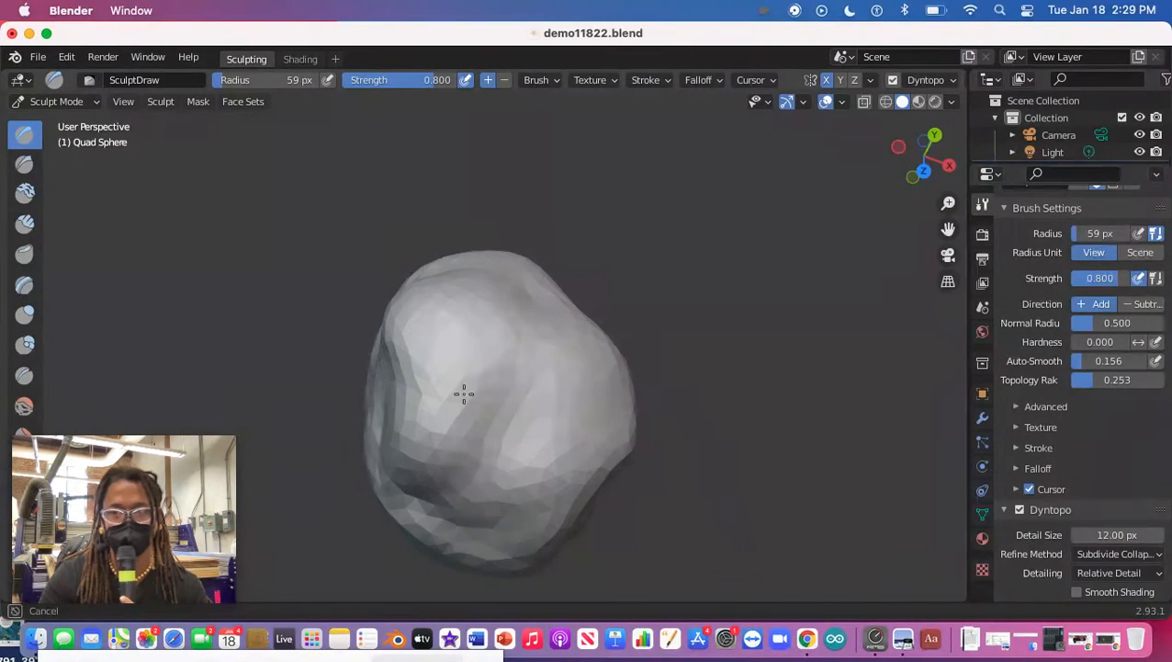
pyautogui.moveTo(478, 353)
pyautogui.mouseDown()
pyautogui.moveTo(510, 361)
pyautogui.moveTo(444, 383)
pyautogui.moveTo(505, 567)
pyautogui.moveTo(390, 368)
pyautogui.moveTo(515, 356)
pyautogui.moveTo(450, 413)
pyautogui.moveTo(540, 339)
pyautogui.moveTo(514, 414)
pyautogui.moveTo(506, 293)
pyautogui.moveTo(571, 482)
pyautogui.moveTo(497, 381)
pyautogui.moveTo(528, 409)
pyautogui.mouseUp()
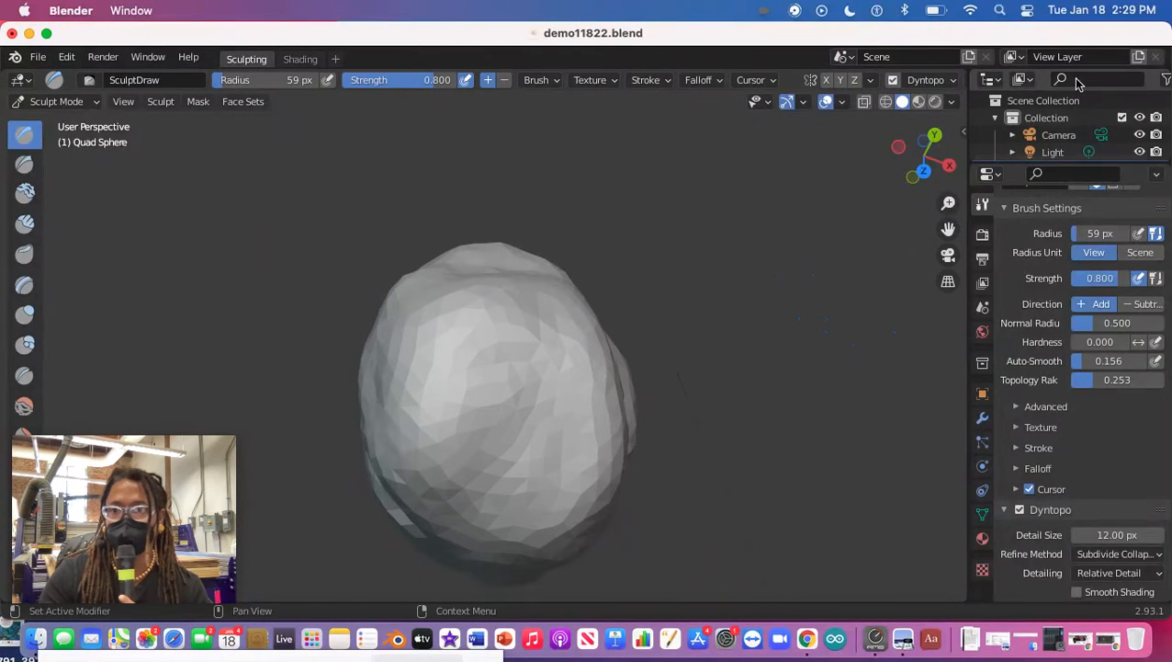
# Step: Switch the brush direction to Subtract and set its Radius to 25 px
pyautogui.click(1135, 306)
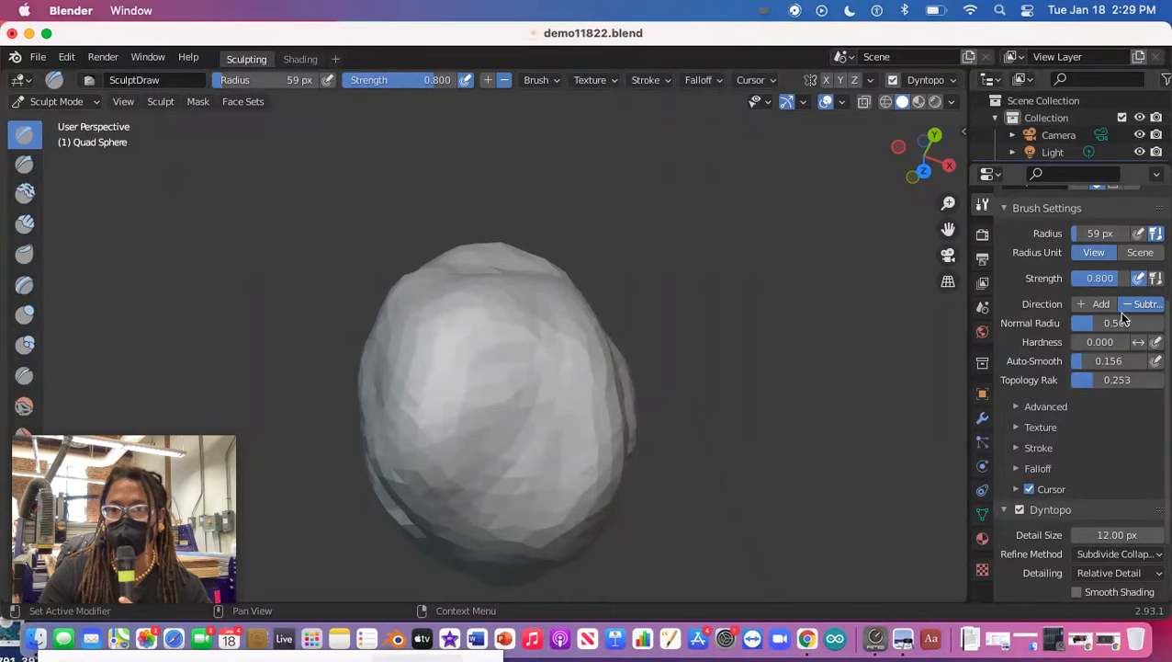
pyautogui.click(1095, 305)
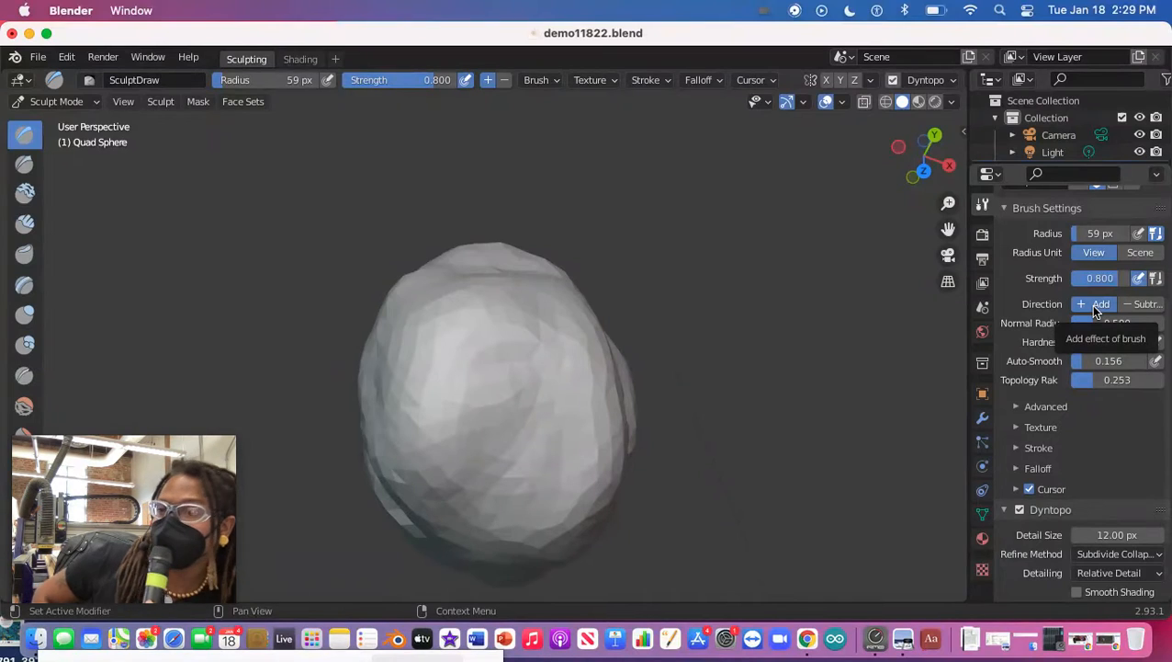
pyautogui.click(1143, 304)
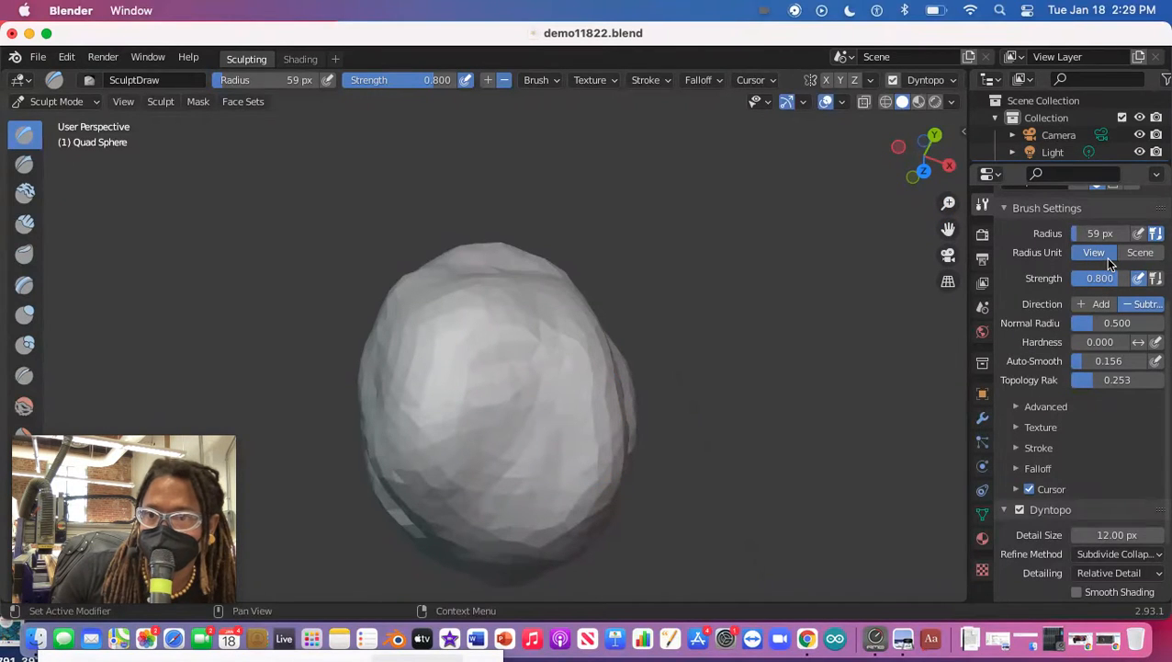
pyautogui.rightClick(760, 324)
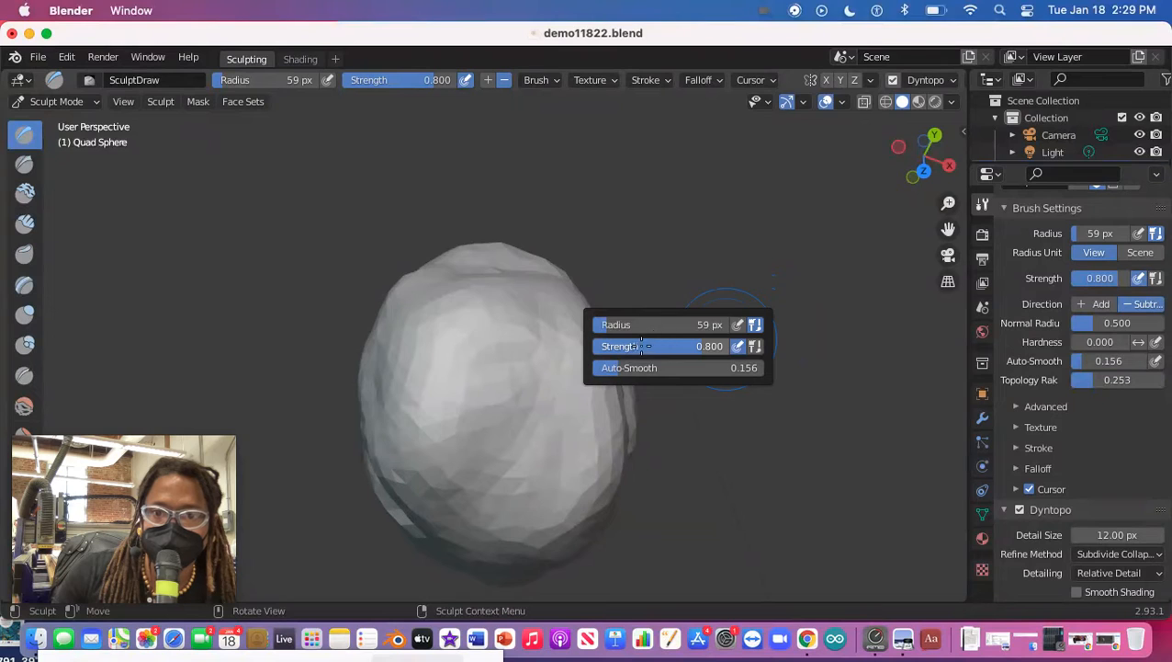
pyautogui.moveTo(605, 324); pyautogui.dragTo(603, 323)
pyautogui.doubleClick(599, 323)
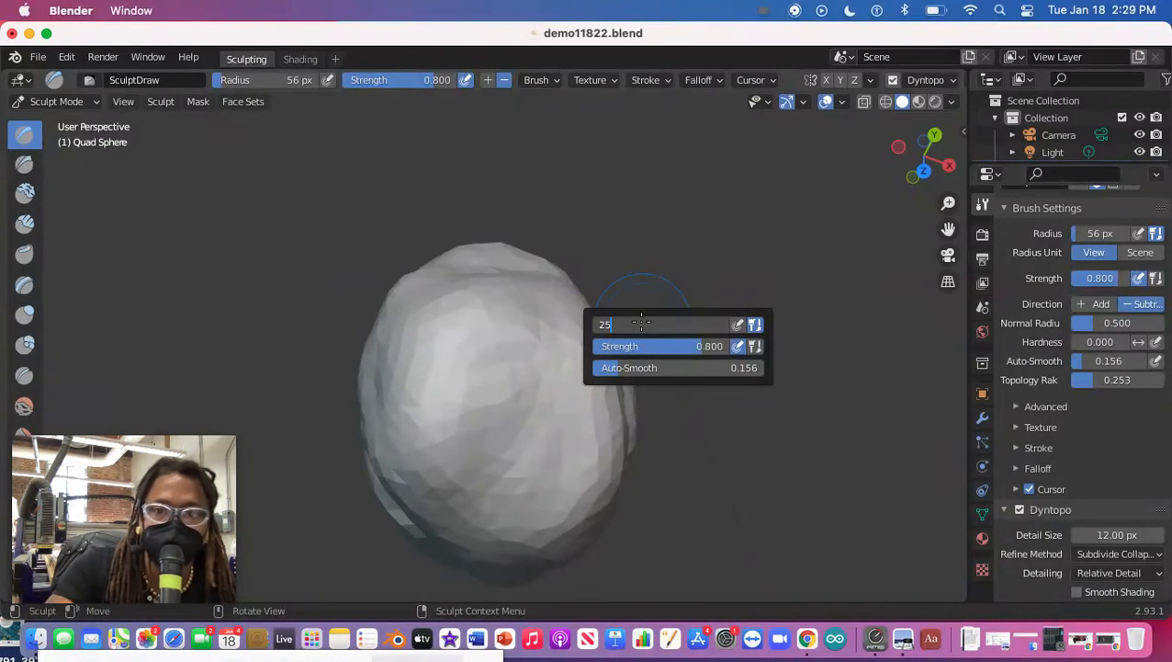
pyautogui.write('25')
pyautogui.press('Return')
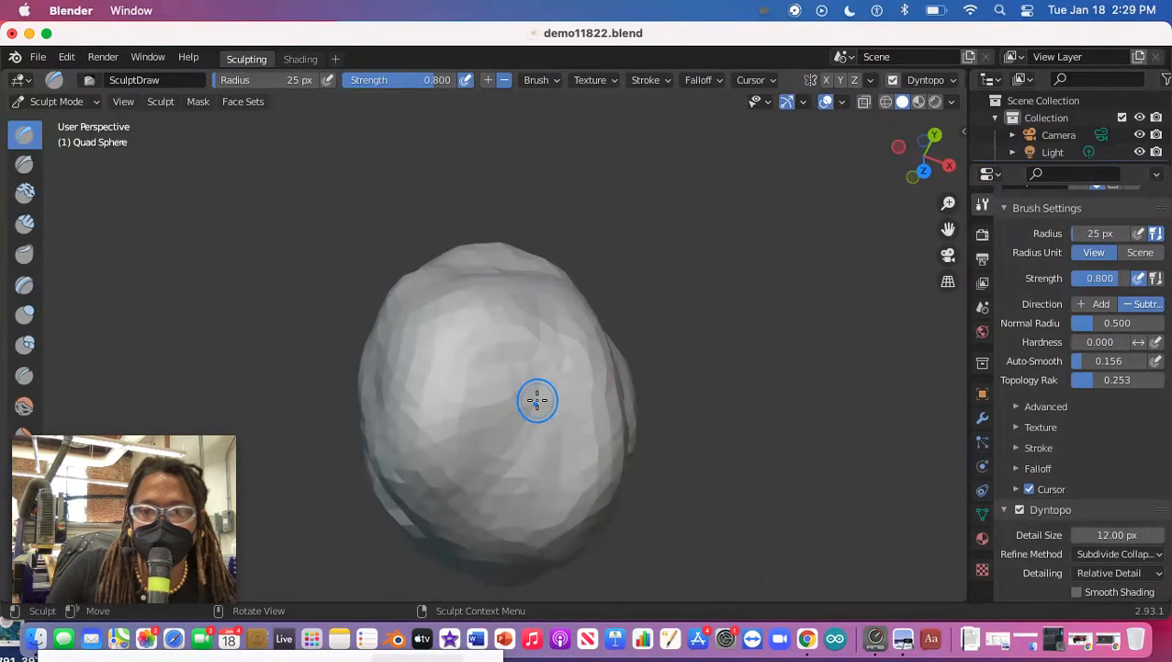
# Step: Carve a dent into the front of the form and a small, finely detailed hollow beside it
pyautogui.moveTo(571, 385)
pyautogui.mouseDown()
pyautogui.moveTo(540, 398)
pyautogui.moveTo(541, 384)
pyautogui.moveTo(557, 410)
pyautogui.mouseUp()
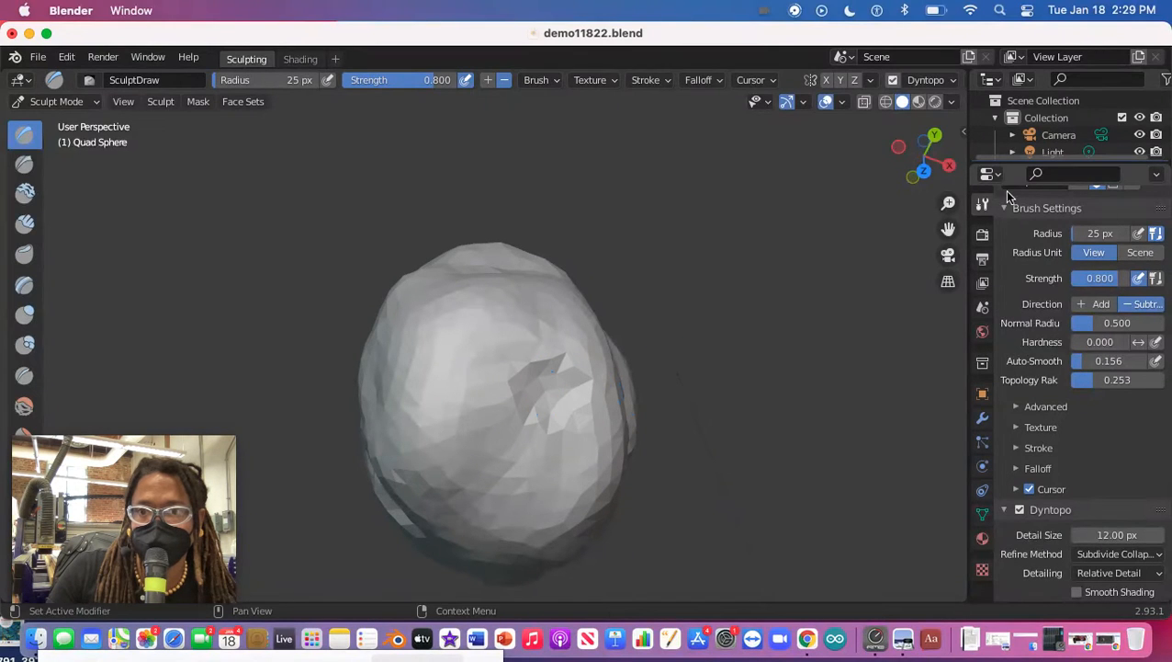
pyautogui.moveTo(948, 202)
pyautogui.mouseDown()
pyautogui.moveTo(860, 117)
pyautogui.moveTo(735, 368)
pyautogui.mouseUp()
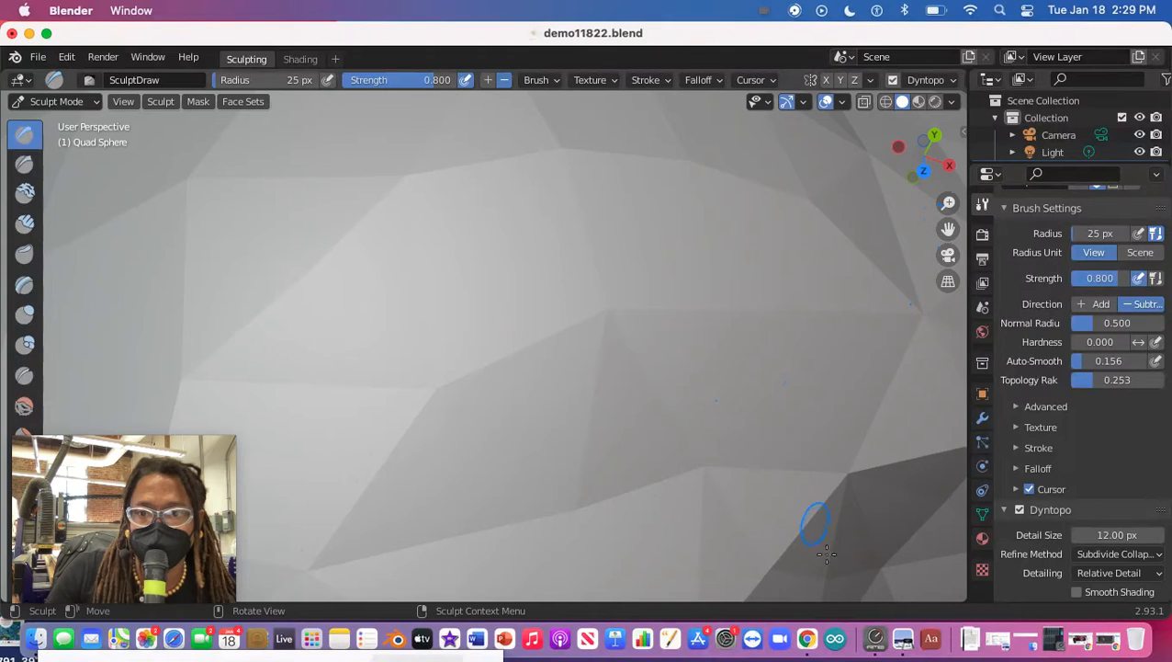
pyautogui.moveTo(773, 512)
pyautogui.mouseDown()
pyautogui.moveTo(808, 472)
pyautogui.moveTo(612, 487)
pyautogui.moveTo(793, 405)
pyautogui.moveTo(674, 410)
pyautogui.moveTo(688, 473)
pyautogui.moveTo(720, 398)
pyautogui.moveTo(817, 465)
pyautogui.moveTo(832, 418)
pyautogui.moveTo(779, 487)
pyautogui.moveTo(652, 532)
pyautogui.moveTo(774, 497)
pyautogui.moveTo(663, 425)
pyautogui.moveTo(795, 455)
pyautogui.moveTo(781, 404)
pyautogui.mouseUp()
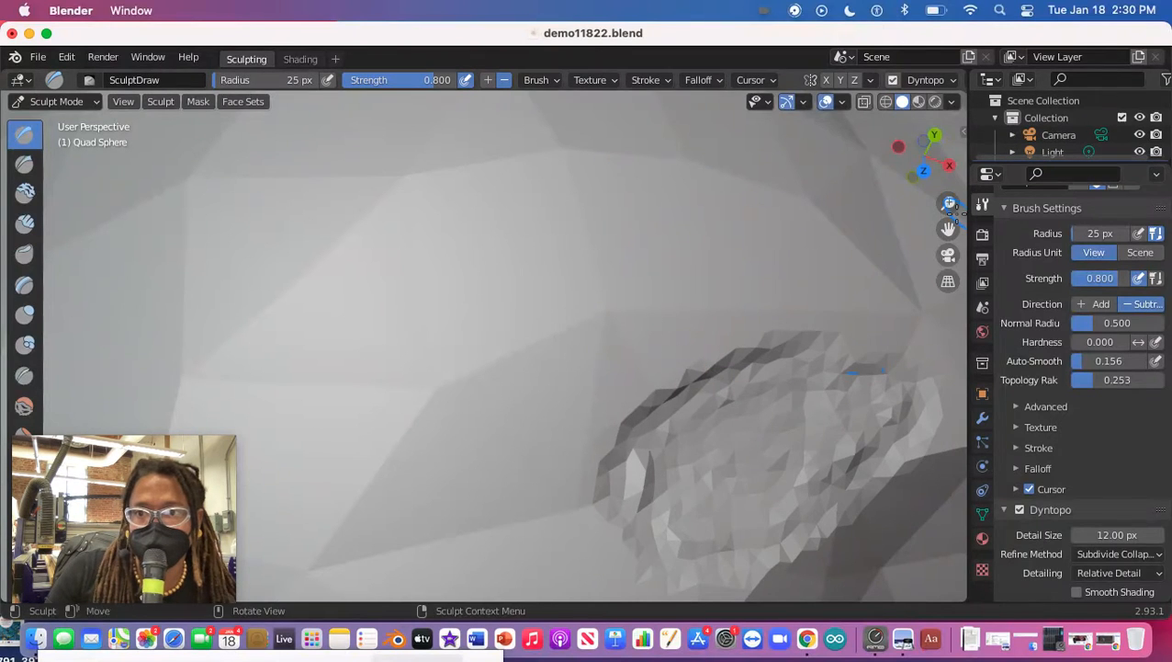
pyautogui.moveTo(949, 203); pyautogui.dragTo(872, 14)
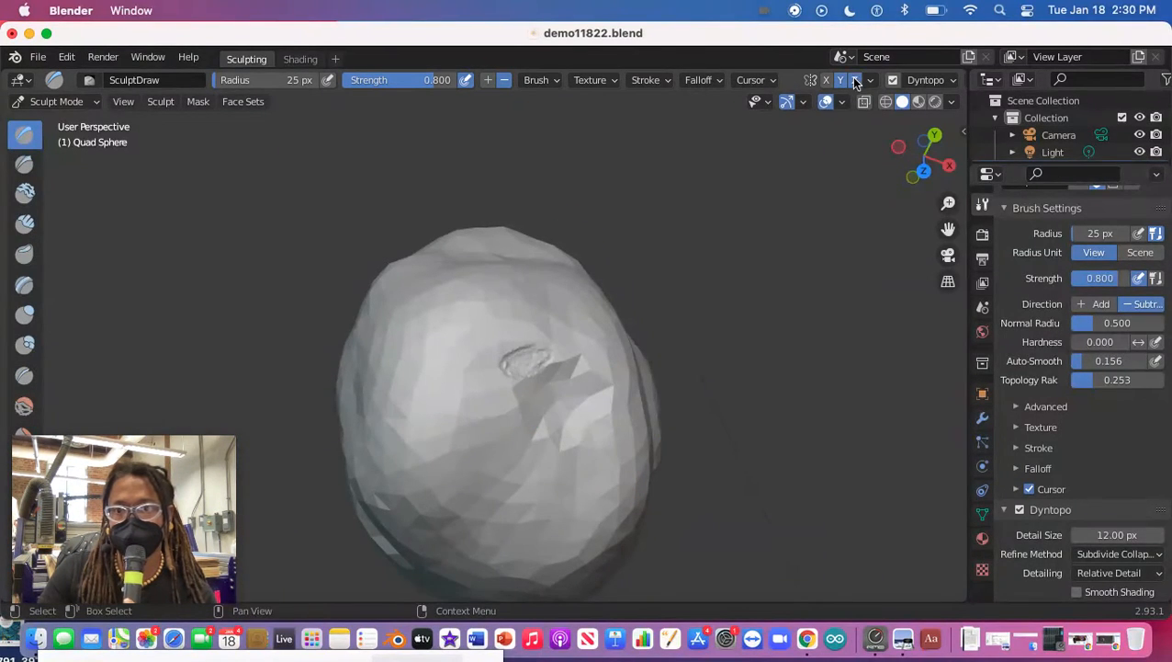
# Step: Enable mesh symmetry in the X, Y and Z axes and view the form from below
pyautogui.click(824, 81)
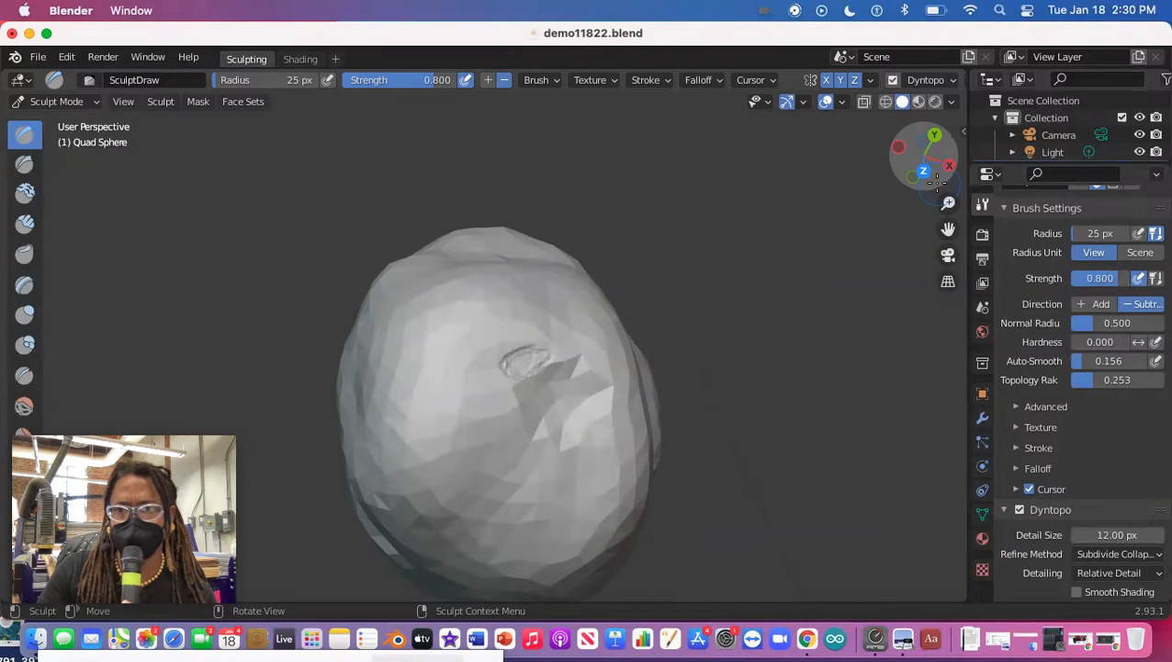
pyautogui.click(932, 137)
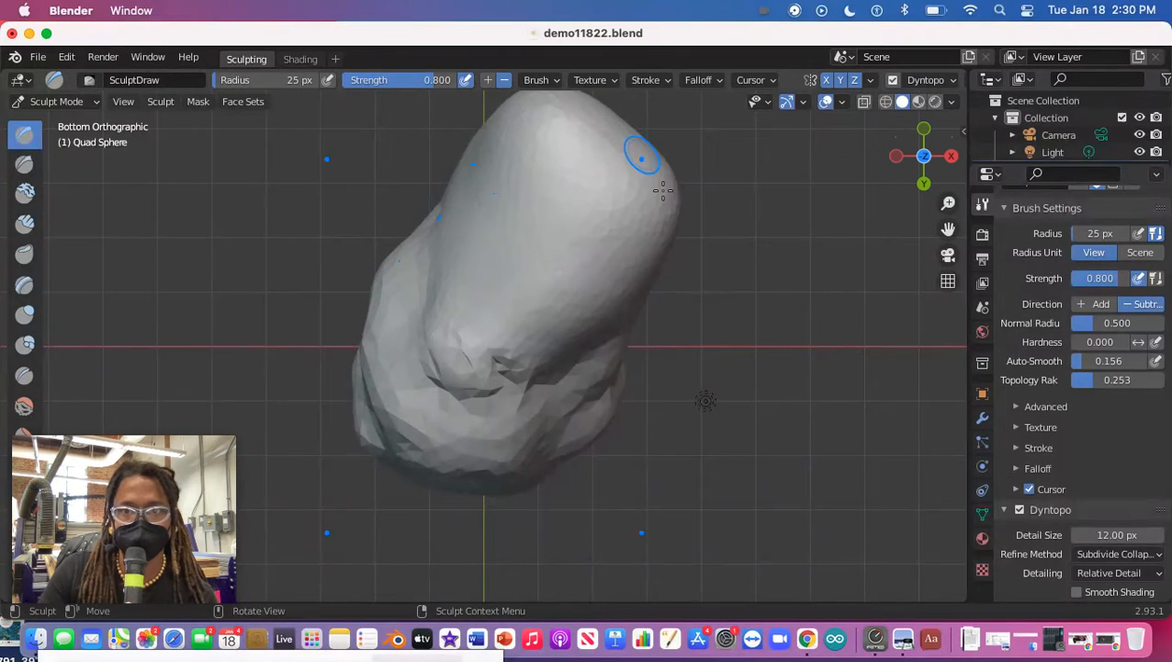
pyautogui.click(827, 81)
pyautogui.click(839, 81)
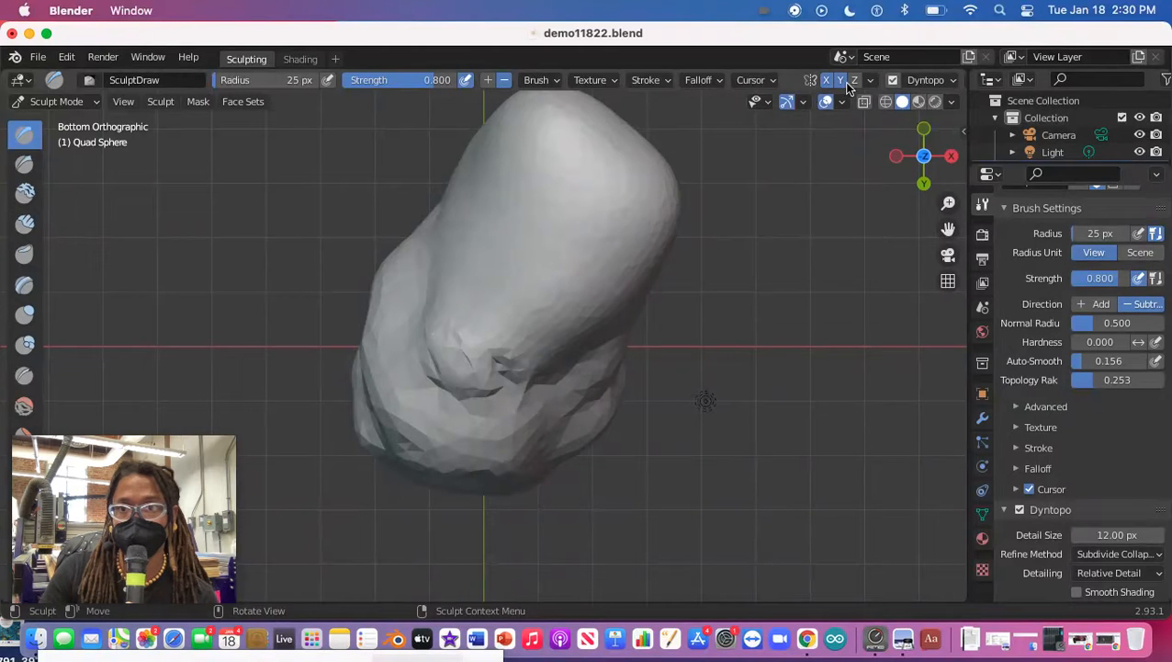
# Step: Set the brush Radius to 84 px and carve symmetrical hollows into the underside of the form
pyautogui.rightClick(648, 217)
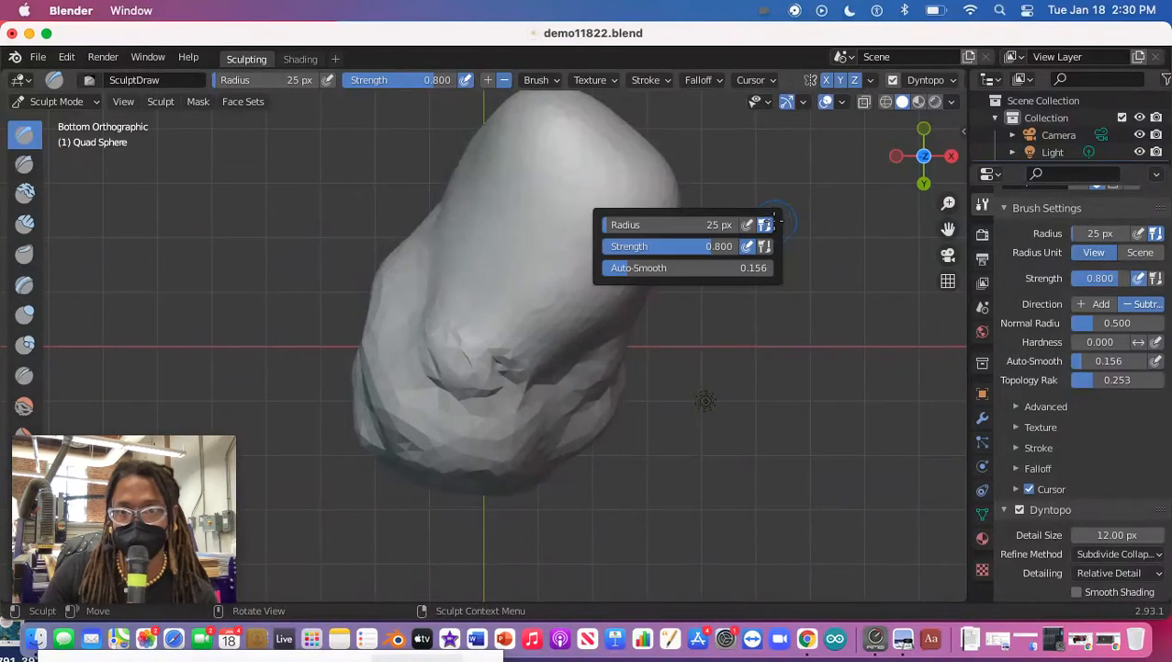
pyautogui.moveTo(607, 226)
pyautogui.mouseDown()
pyautogui.moveTo(701, 226)
pyautogui.moveTo(660, 226)
pyautogui.moveTo(609, 283)
pyautogui.mouseUp()
pyautogui.moveTo(512, 334)
pyautogui.mouseDown()
pyautogui.moveTo(430, 327)
pyautogui.moveTo(401, 256)
pyautogui.moveTo(399, 204)
pyautogui.moveTo(479, 210)
pyautogui.moveTo(463, 314)
pyautogui.moveTo(537, 256)
pyautogui.mouseUp()
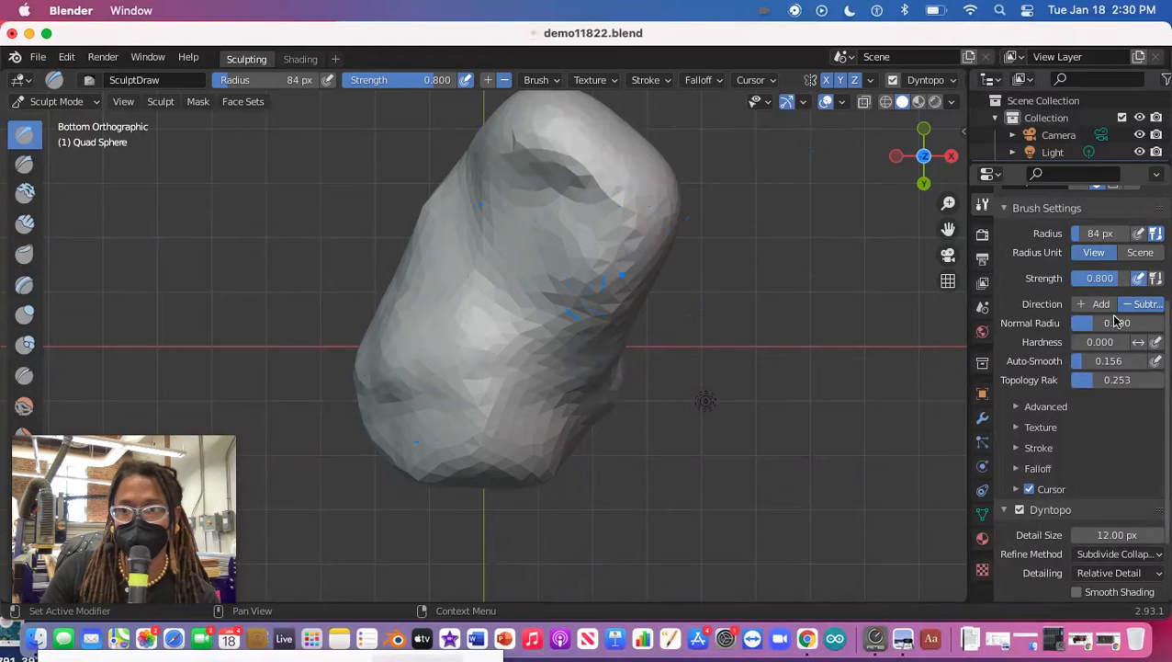
# Step: Switch the brush direction to Add and build up symmetrical volume on the form's underside
pyautogui.click(1099, 303)
pyautogui.moveTo(524, 197)
pyautogui.mouseDown()
pyautogui.moveTo(458, 378)
pyautogui.moveTo(438, 231)
pyautogui.moveTo(369, 314)
pyautogui.moveTo(571, 438)
pyautogui.moveTo(534, 259)
pyautogui.moveTo(544, 296)
pyautogui.moveTo(338, 356)
pyautogui.moveTo(516, 166)
pyautogui.moveTo(490, 238)
pyautogui.moveTo(497, 346)
pyautogui.moveTo(449, 196)
pyautogui.moveTo(431, 335)
pyautogui.moveTo(471, 55)
pyautogui.mouseUp()
pyautogui.moveTo(510, 293)
pyautogui.mouseDown(button='middle')
pyautogui.moveTo(667, 398)
pyautogui.moveTo(588, 503)
pyautogui.moveTo(435, 560)
pyautogui.moveTo(546, 118)
pyautogui.moveTo(469, 105)
pyautogui.moveTo(470, 597)
pyautogui.mouseUp(button='middle')
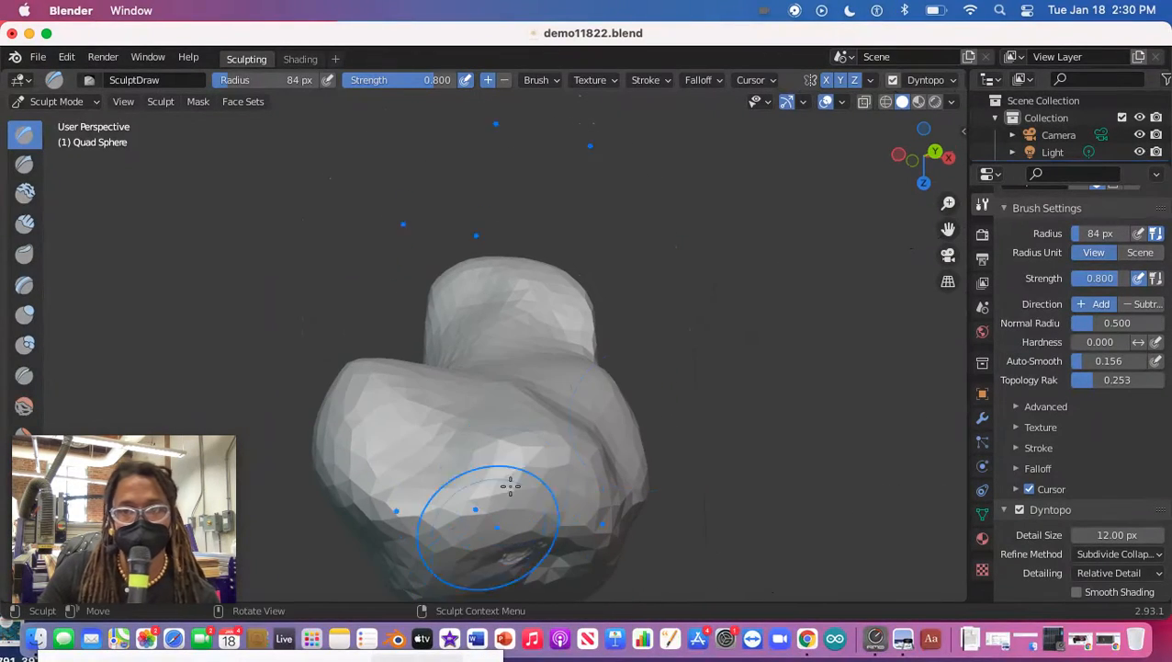
# Step: Undo the sculpting strokes back to the plain sphere
pyautogui.hotkey('ctrl', 'z')
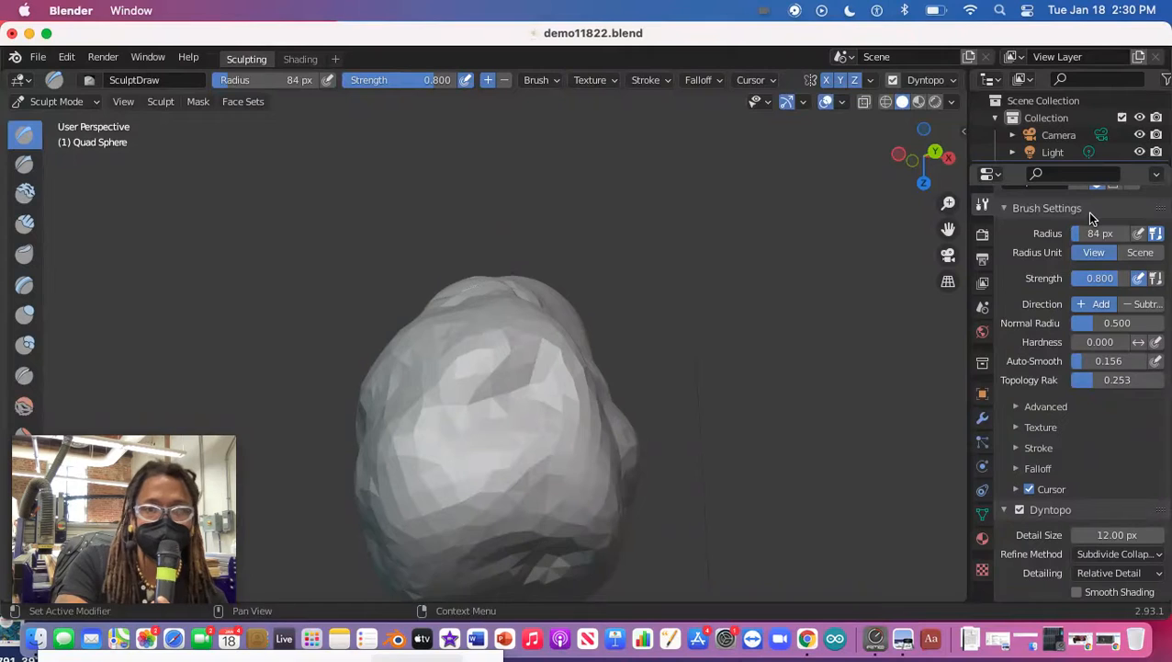
pyautogui.hotkey('ctrl', 'z')
pyautogui.hotkey('ctrl', 'z')
pyautogui.hotkey('ctrl', 'z')
pyautogui.hotkey('ctrl', 'z')
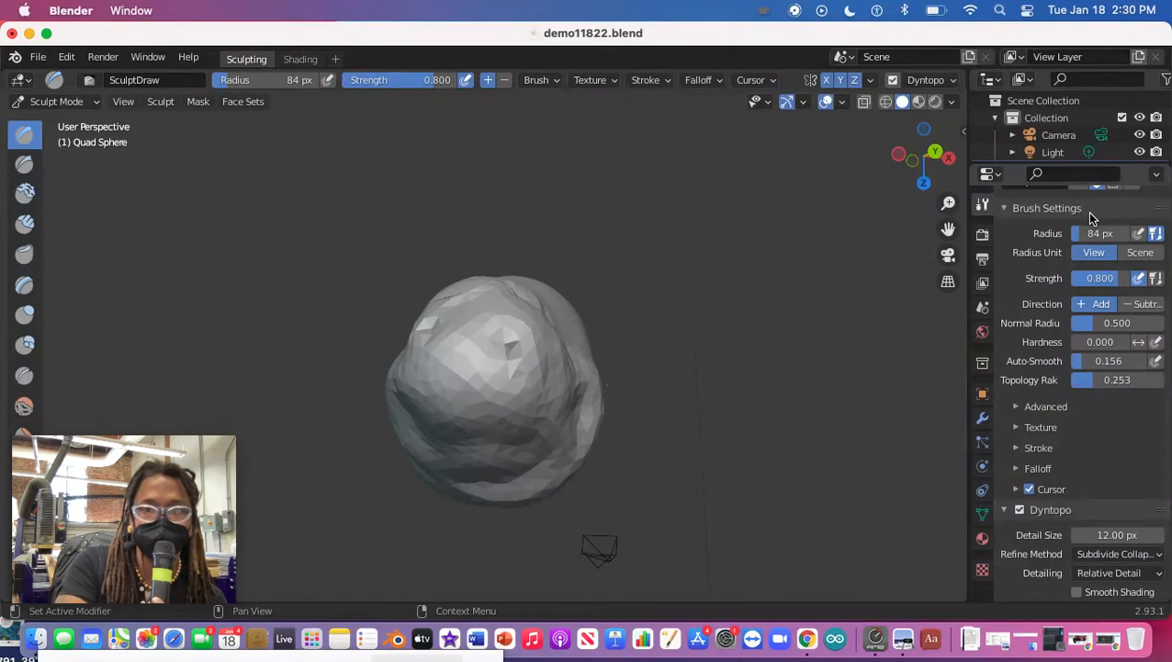
pyautogui.hotkey('ctrl', 'z')
pyautogui.hotkey('ctrl', 'z')
pyautogui.hotkey('ctrl', 'z')
pyautogui.hotkey('ctrl', 'z')
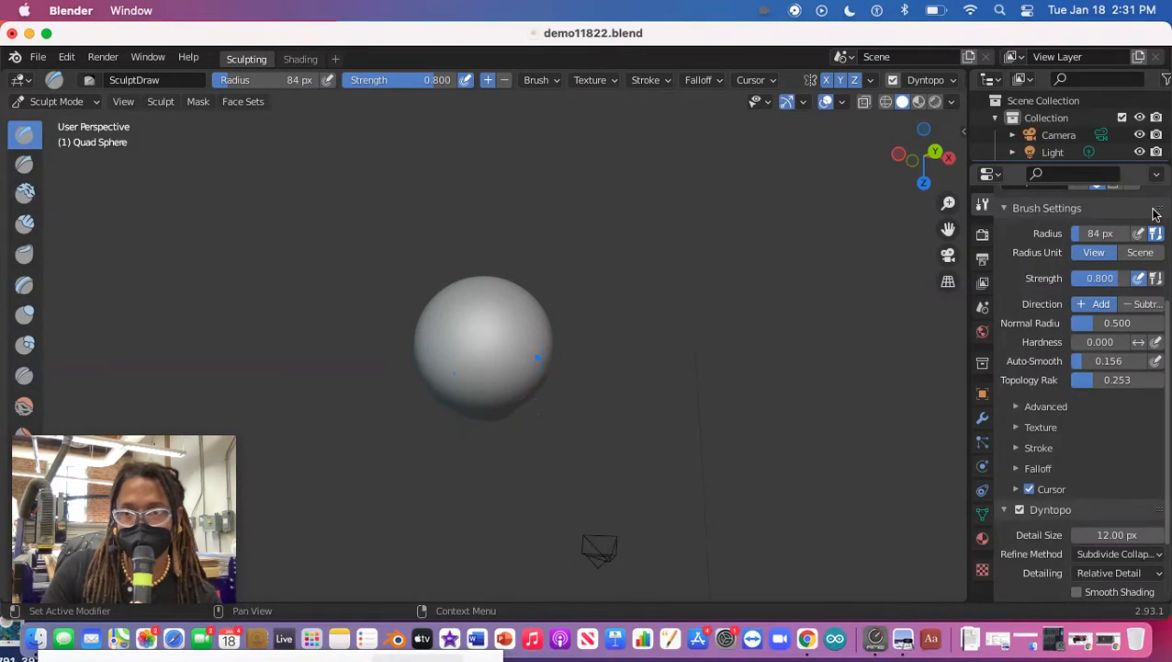
# Step: Set the brush Radius to 262 px
pyautogui.moveTo(1087, 237); pyautogui.dragTo(1118, 237)
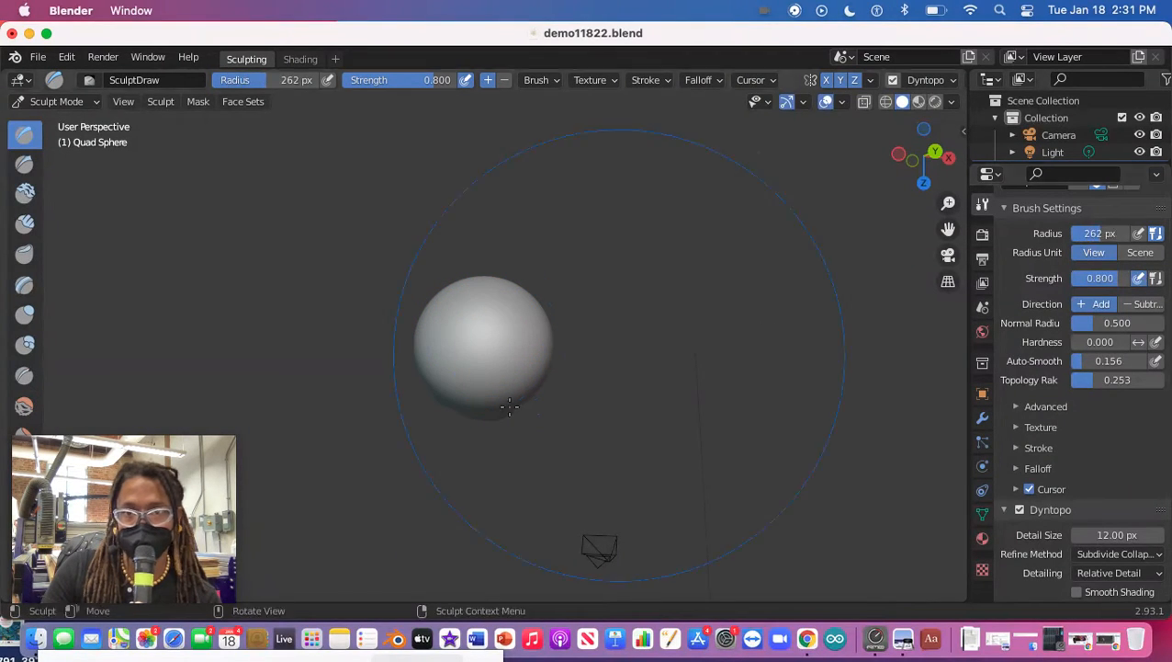
# Step: Try large additive Draw strokes on the sphere with symmetry on X, Y and Z, and undo each one
pyautogui.moveTo(468, 338)
pyautogui.mouseDown()
pyautogui.moveTo(450, 307)
pyautogui.moveTo(415, 405)
pyautogui.mouseUp()
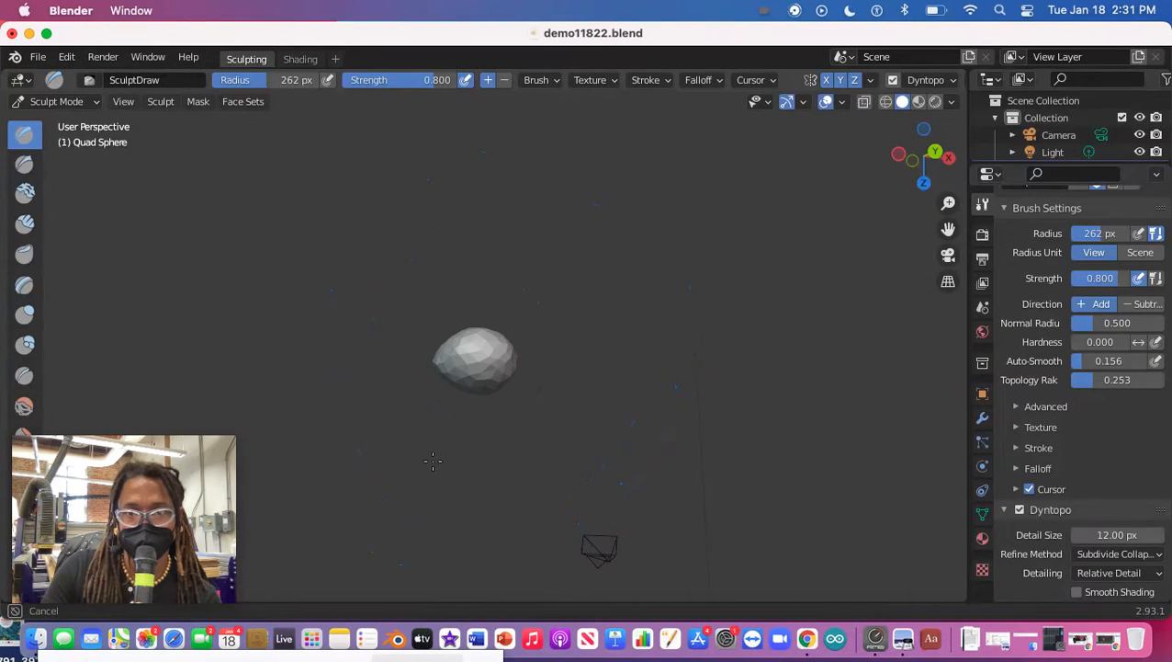
pyautogui.moveTo(433, 461); pyautogui.dragTo(551, 358)
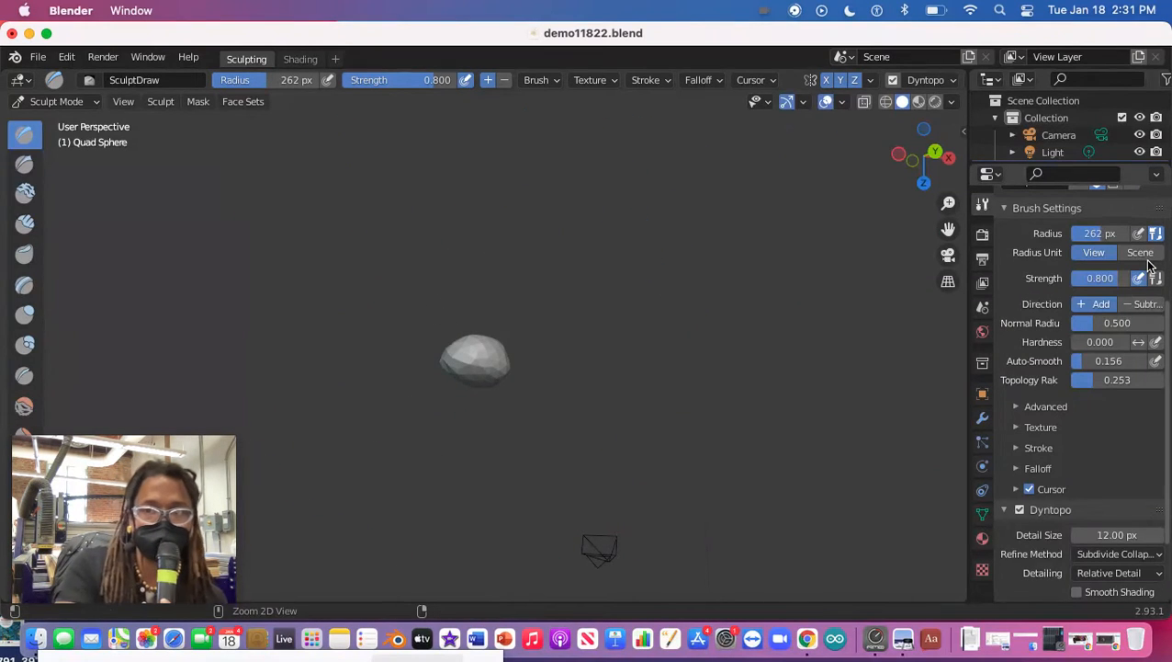
pyautogui.press('super+z')
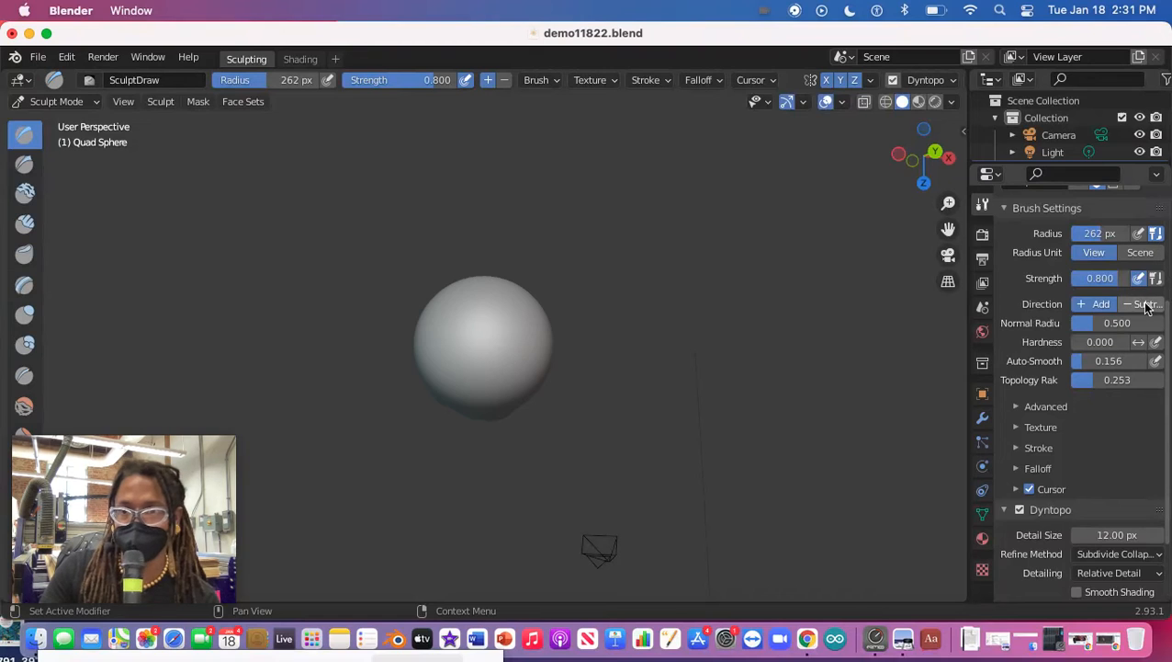
pyautogui.click(1092, 307)
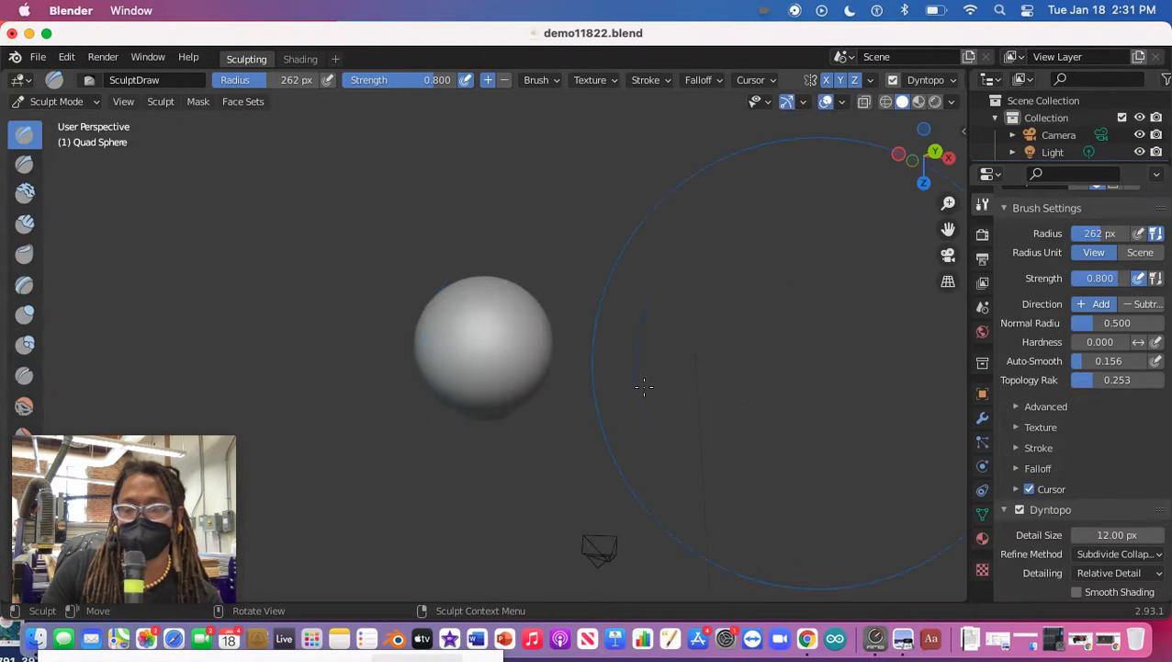
pyautogui.moveTo(497, 341); pyautogui.dragTo(450, 343)
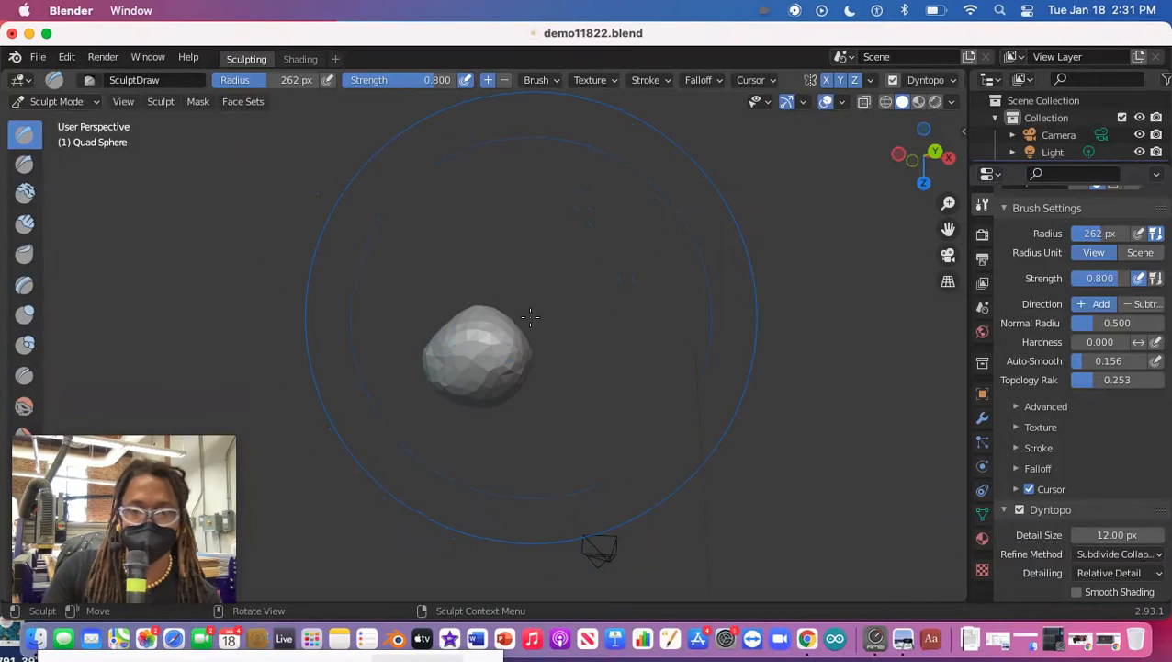
pyautogui.hotkey('ctrl', 'z')
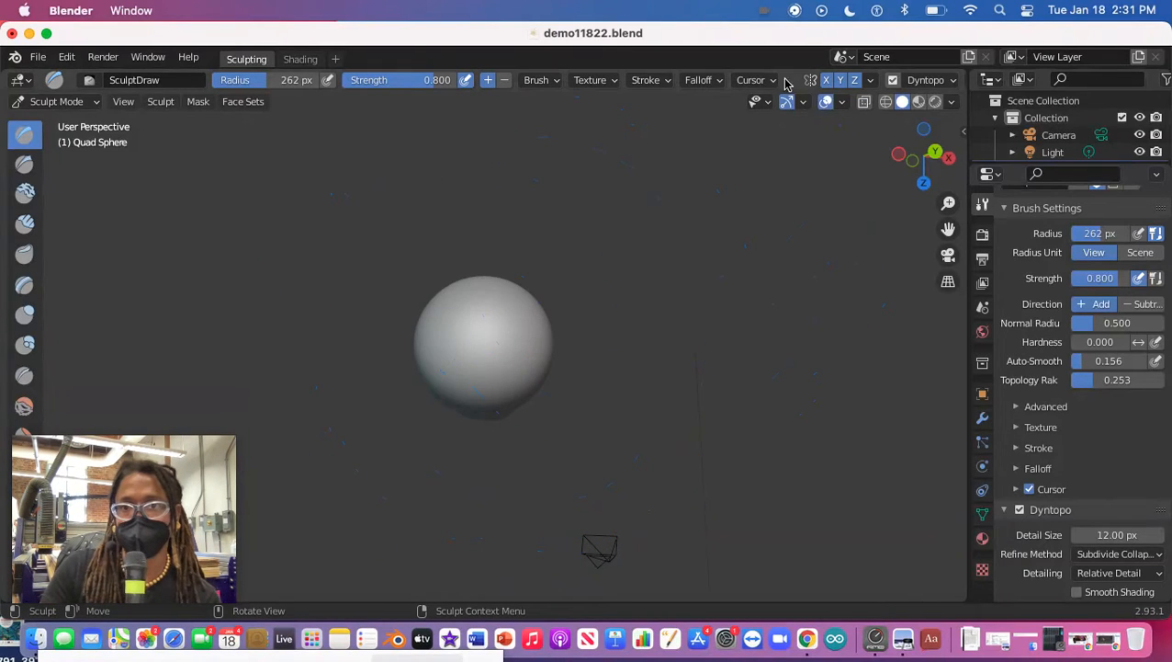
# Step: Turn off mesh symmetry on X, Y and Z and build up one-sided volume on the sphere with large additive strokes
pyautogui.click(853, 81)
pyautogui.moveTo(507, 335)
pyautogui.mouseDown()
pyautogui.moveTo(488, 248)
pyautogui.moveTo(508, 234)
pyautogui.moveTo(478, 306)
pyautogui.moveTo(484, 340)
pyautogui.moveTo(501, 294)
pyautogui.moveTo(533, 290)
pyautogui.moveTo(529, 305)
pyautogui.moveTo(586, 405)
pyautogui.moveTo(555, 343)
pyautogui.moveTo(405, 439)
pyautogui.moveTo(477, 386)
pyautogui.moveTo(538, 393)
pyautogui.mouseUp()
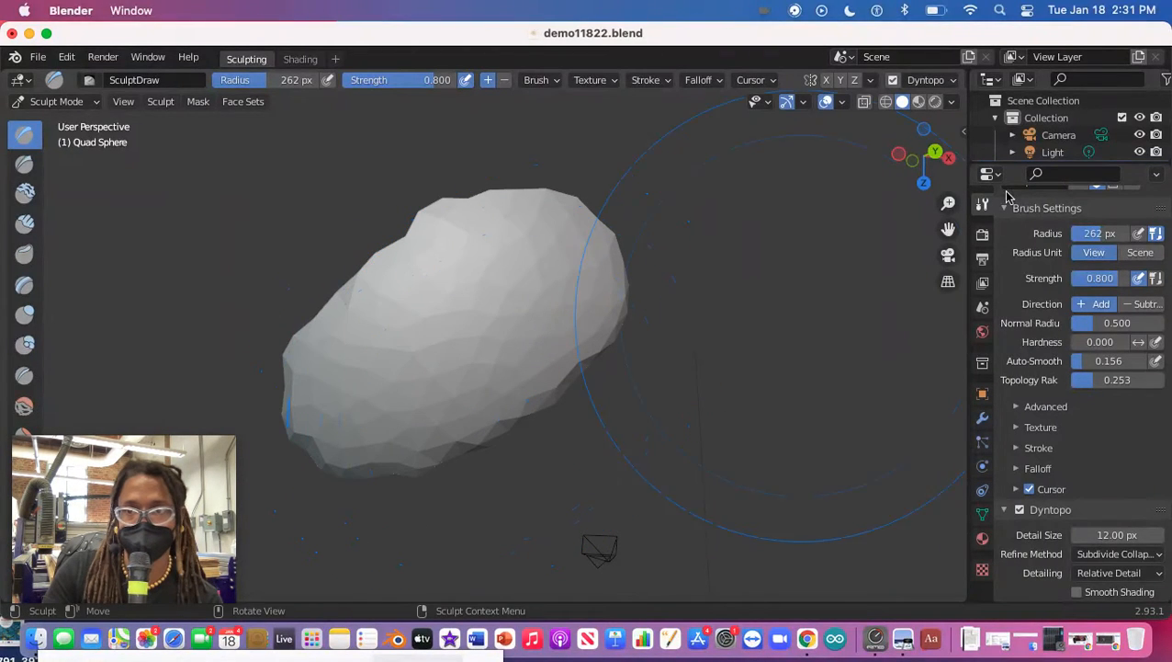
pyautogui.moveTo(948, 202)
pyautogui.mouseDown()
pyautogui.moveTo(902, 175)
pyautogui.moveTo(911, 213)
pyautogui.mouseUp()
pyautogui.moveTo(514, 386)
pyautogui.mouseDown()
pyautogui.moveTo(414, 333)
pyautogui.moveTo(453, 142)
pyautogui.moveTo(376, 405)
pyautogui.moveTo(524, 228)
pyautogui.moveTo(413, 386)
pyautogui.moveTo(340, 249)
pyautogui.moveTo(353, 319)
pyautogui.moveTo(368, 326)
pyautogui.mouseUp()
pyautogui.moveTo(602, 340)
pyautogui.mouseDown(button='middle')
pyautogui.moveTo(552, 395)
pyautogui.moveTo(575, 416)
pyautogui.moveTo(554, 333)
pyautogui.moveTo(445, 179)
pyautogui.mouseUp(button='middle')
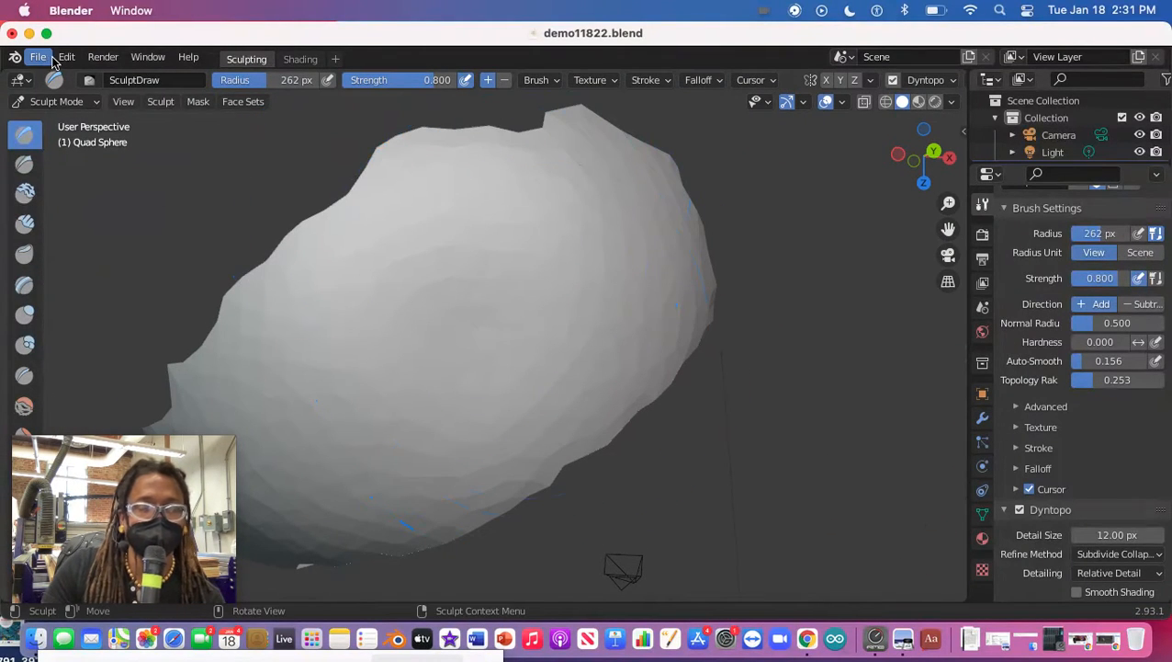
# Step: Undo the one-sided strokes back to the plain sphere
pyautogui.press('super+z')
pyautogui.press('super+z')
pyautogui.press('super+z')
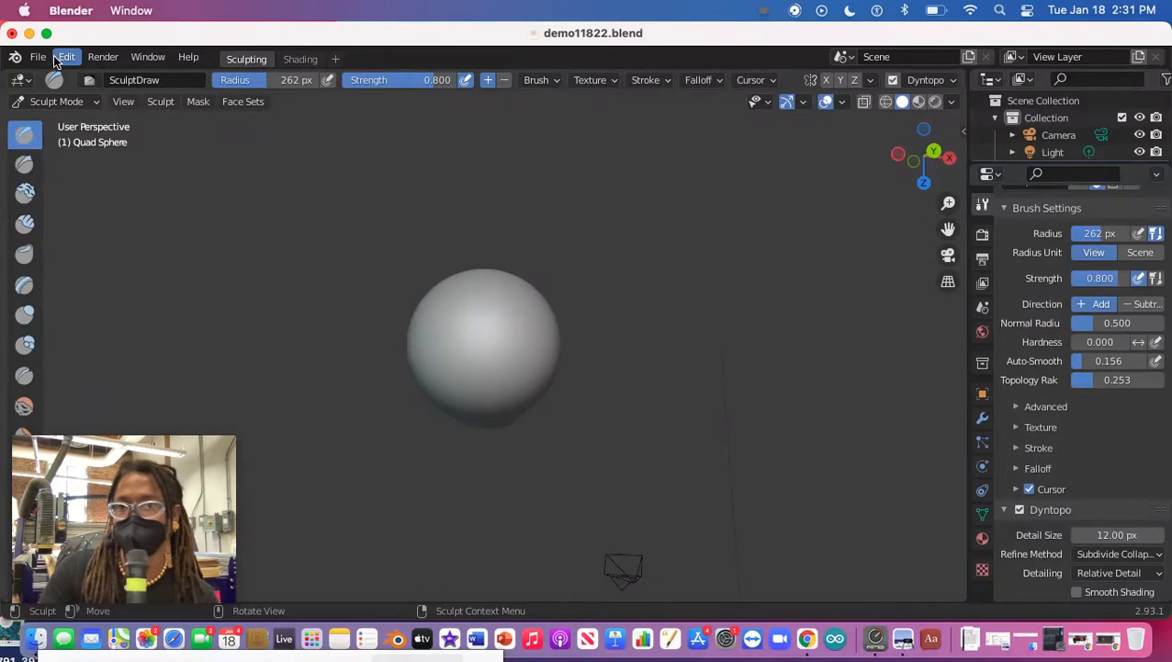
# Step: Enable X symmetry only, switch the brush direction to Subtract and set the brush Radius to 27 px
pyautogui.moveTo(956, 209)
pyautogui.mouseDown()
pyautogui.moveTo(951, 191)
pyautogui.moveTo(852, 590)
pyautogui.moveTo(847, 100)
pyautogui.moveTo(827, 229)
pyautogui.mouseUp()
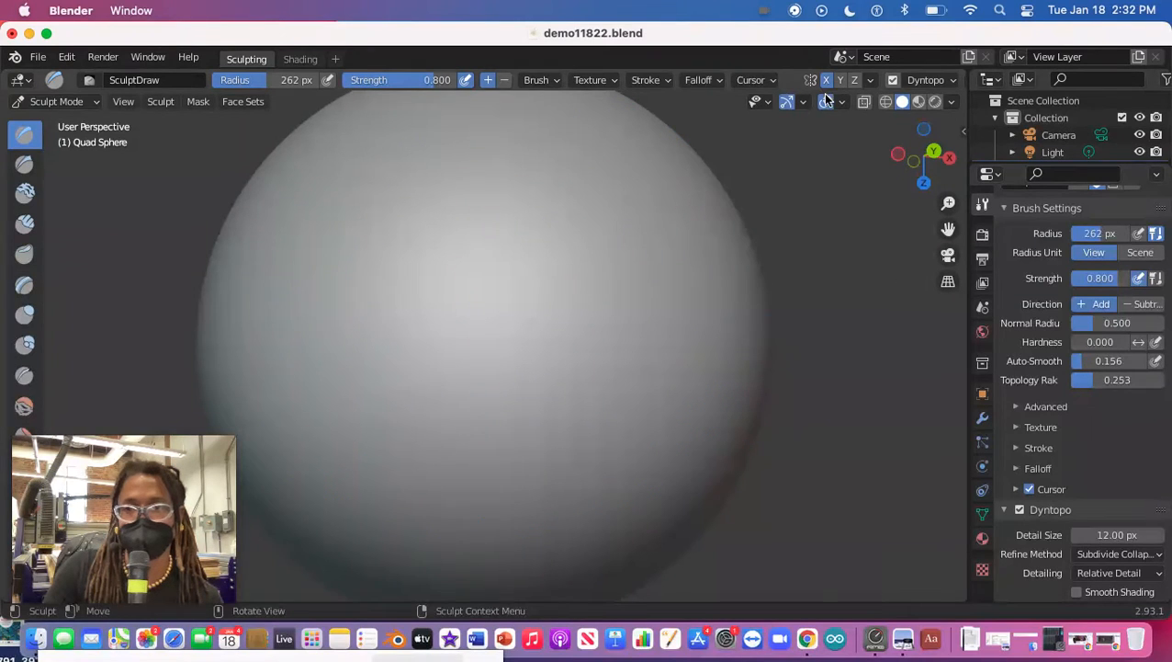
pyautogui.click(1146, 304)
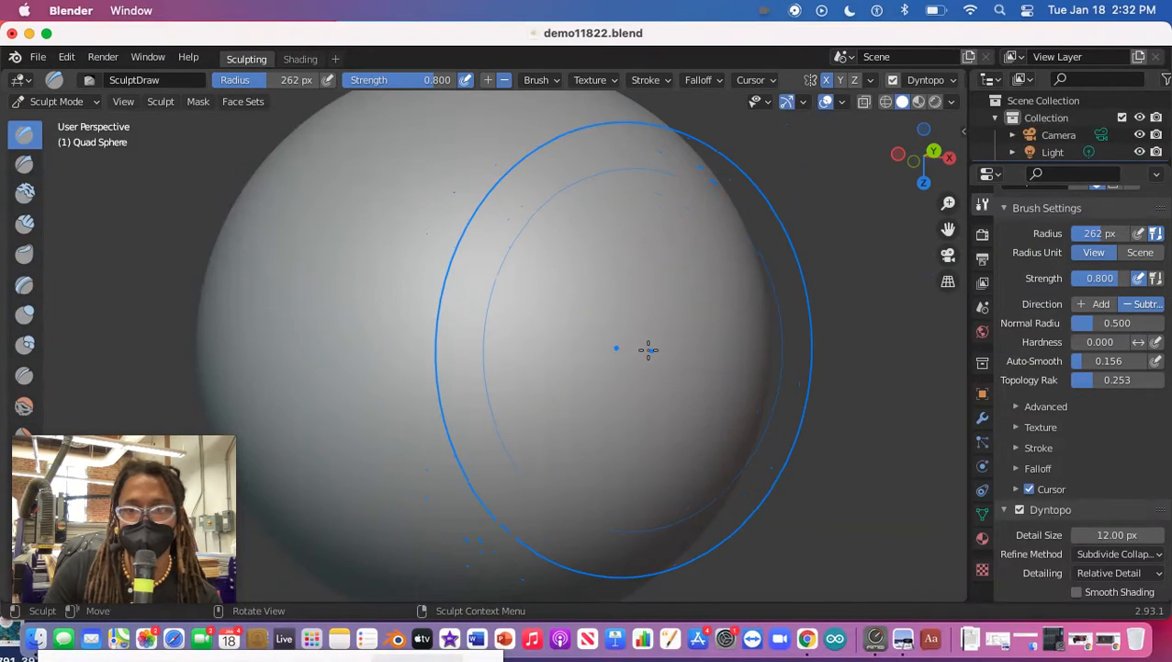
pyautogui.rightClick(594, 290)
pyautogui.moveTo(595, 291)
pyautogui.mouseDown()
pyautogui.moveTo(524, 290)
pyautogui.moveTo(595, 288)
pyautogui.moveTo(577, 292)
pyautogui.mouseUp()
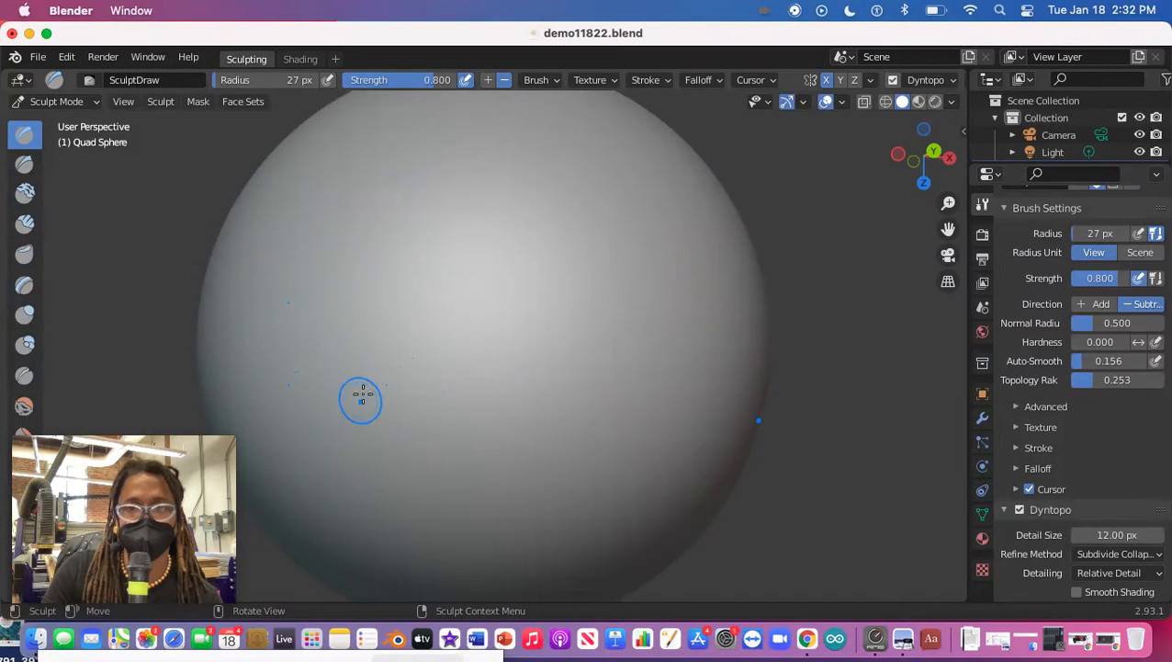
# Step: Carve mirrored shallow hollows across the middle of the sphere with the Draw brush
pyautogui.moveTo(387, 304)
pyautogui.mouseDown()
pyautogui.moveTo(401, 353)
pyautogui.moveTo(510, 329)
pyautogui.moveTo(497, 303)
pyautogui.moveTo(424, 332)
pyautogui.moveTo(481, 334)
pyautogui.moveTo(577, 373)
pyautogui.moveTo(571, 345)
pyautogui.mouseUp()
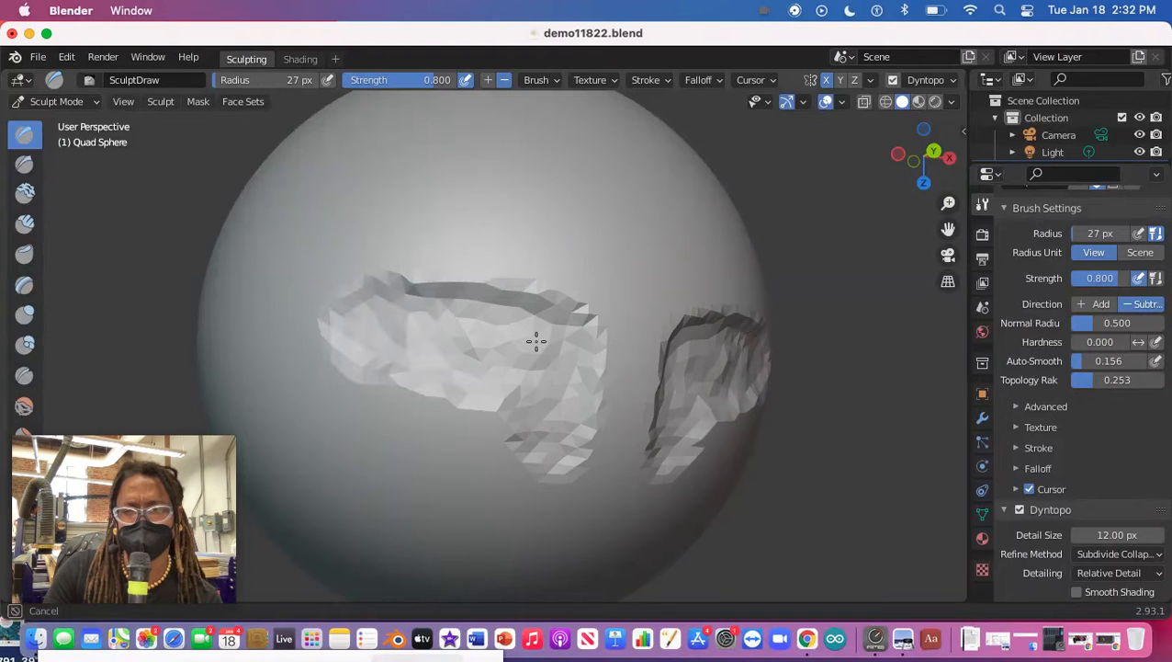
pyautogui.moveTo(494, 364); pyautogui.dragTo(546, 327)
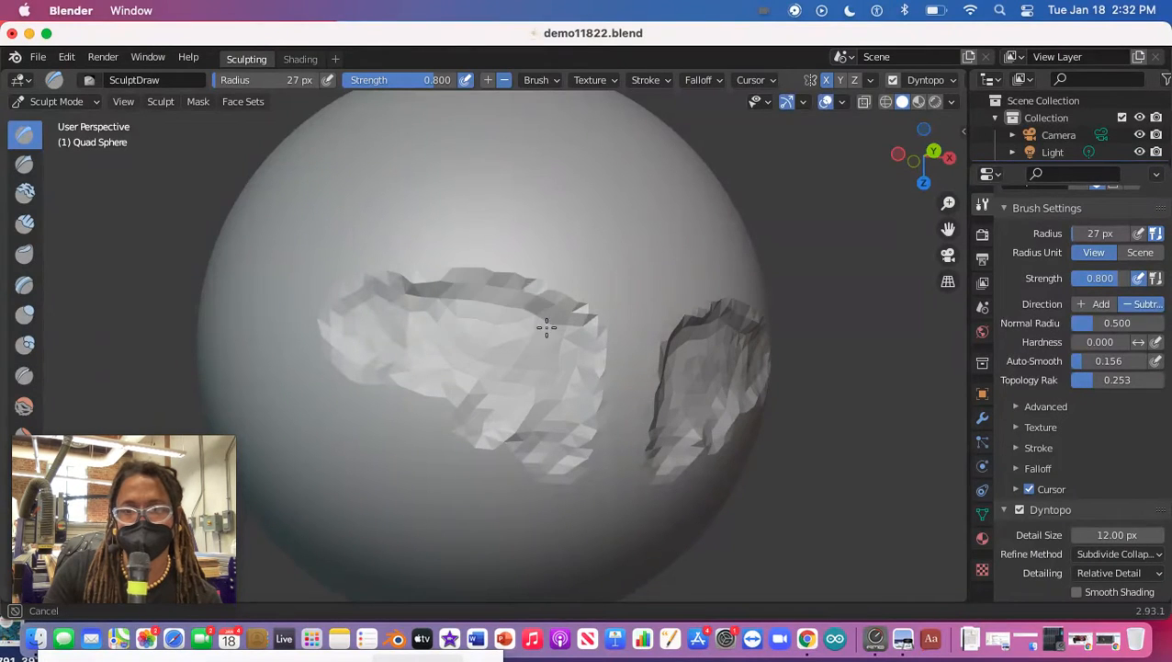
pyautogui.moveTo(387, 287); pyautogui.dragTo(412, 310)
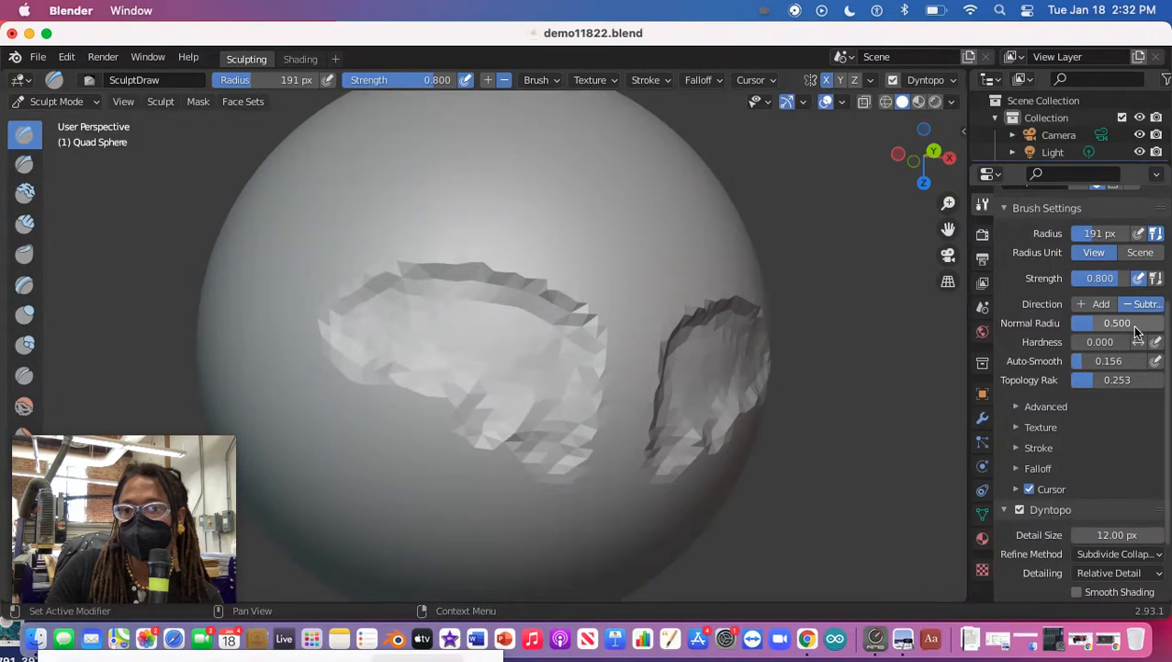
# Step: Set the brush Radius to 191 px with direction Add and swell mirrored volume over the carved hollows
pyautogui.moveTo(596, 405)
pyautogui.mouseDown()
pyautogui.moveTo(447, 345)
pyautogui.moveTo(475, 384)
pyautogui.moveTo(500, 293)
pyautogui.moveTo(450, 322)
pyautogui.moveTo(701, 340)
pyautogui.moveTo(631, 339)
pyautogui.moveTo(552, 574)
pyautogui.moveTo(588, 606)
pyautogui.moveTo(528, 358)
pyautogui.moveTo(665, 399)
pyautogui.moveTo(474, 374)
pyautogui.moveTo(367, 403)
pyautogui.moveTo(605, 167)
pyautogui.moveTo(411, 452)
pyautogui.moveTo(610, 410)
pyautogui.moveTo(691, 186)
pyautogui.moveTo(641, 218)
pyautogui.mouseUp()
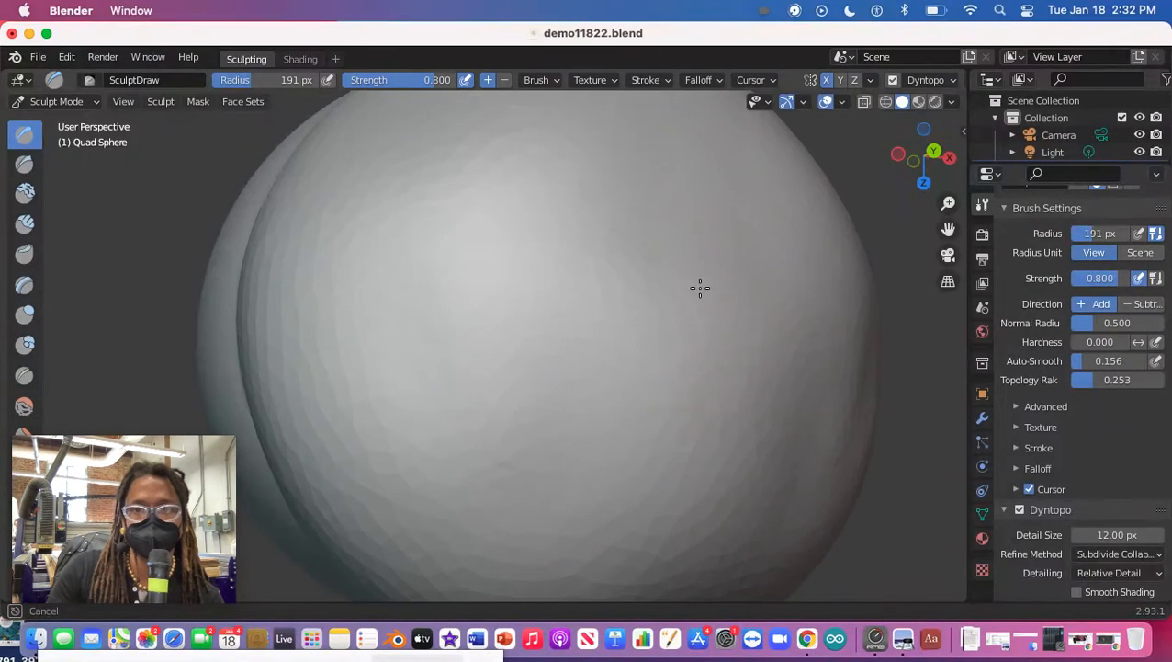
pyautogui.moveTo(629, 389); pyautogui.dragTo(633, 363)
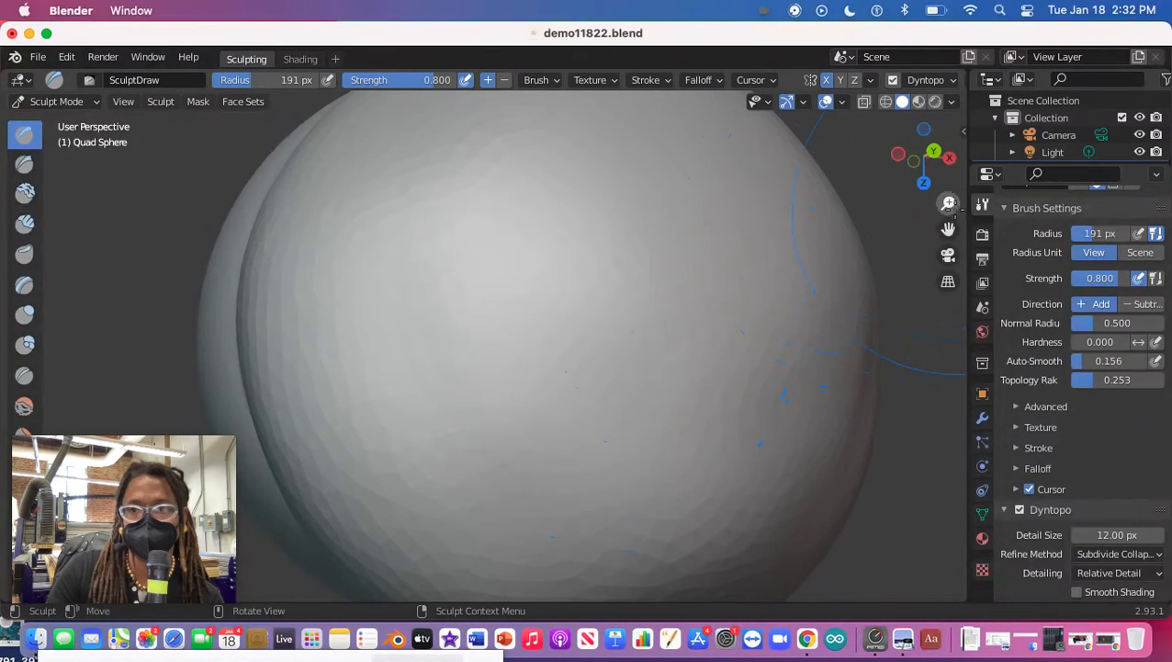
pyautogui.moveTo(949, 202); pyautogui.dragTo(950, 262)
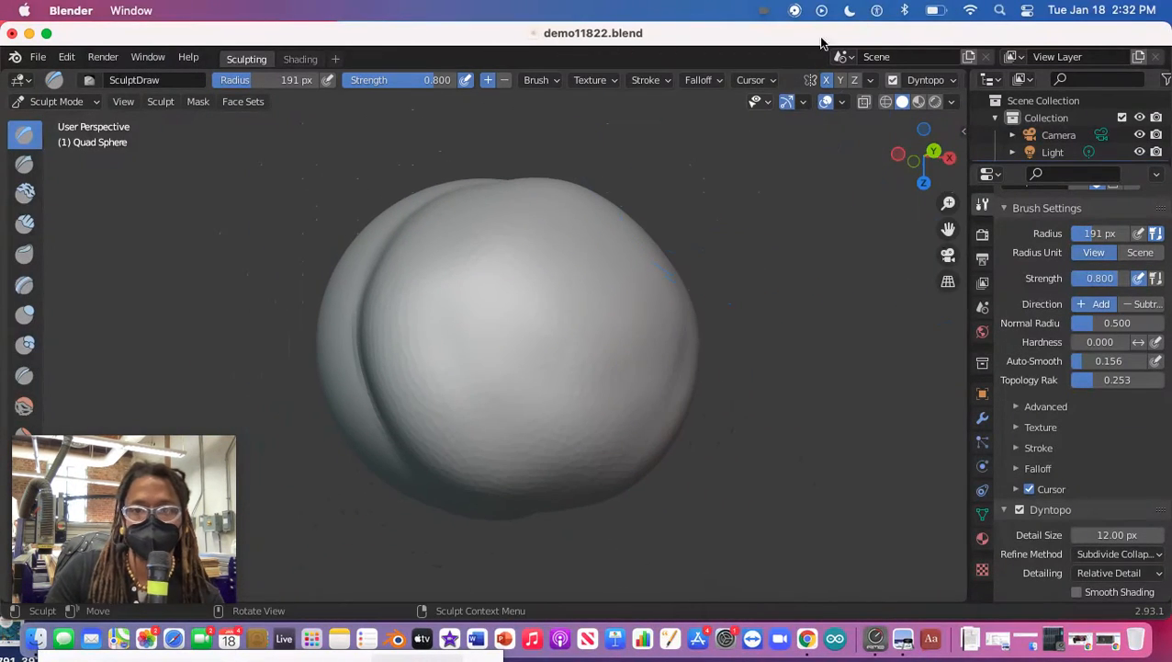
pyautogui.moveTo(504, 470); pyautogui.dragTo(503, 639)
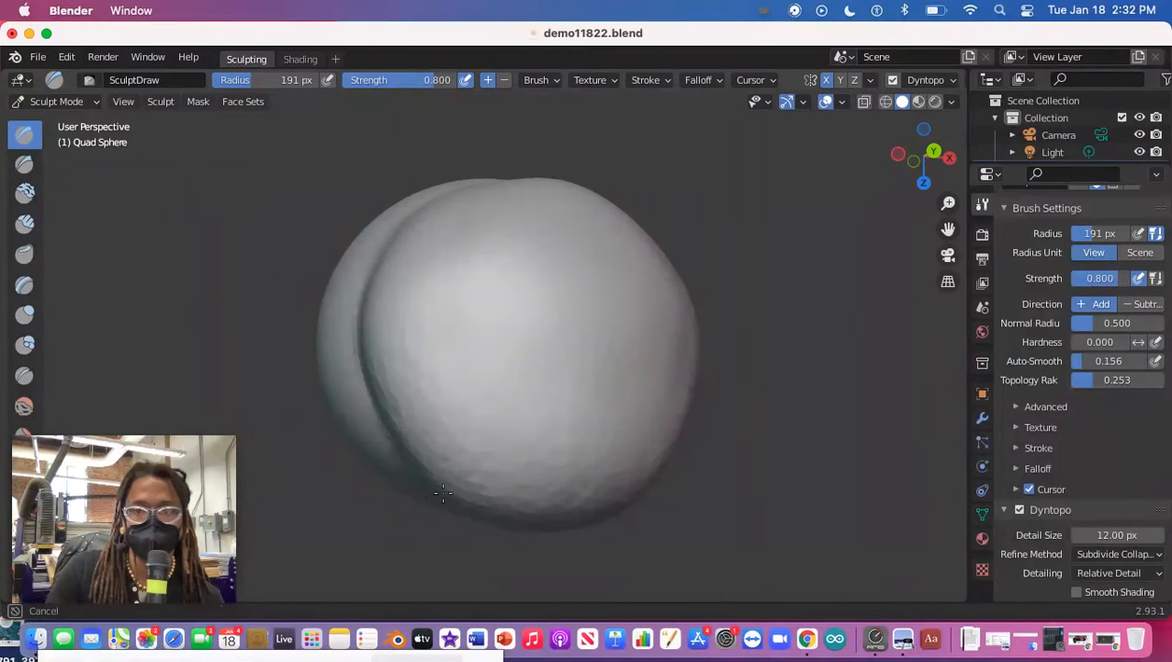
# Step: Extend the additive strokes over the form's lower edge, side and upper edge to thicken it into a rounded block
pyautogui.moveTo(445, 454); pyautogui.dragTo(426, 532)
pyautogui.moveTo(407, 405)
pyautogui.mouseDown()
pyautogui.moveTo(574, 183)
pyautogui.moveTo(596, 502)
pyautogui.moveTo(634, 581)
pyautogui.moveTo(599, 614)
pyautogui.moveTo(550, 291)
pyautogui.moveTo(576, 348)
pyautogui.moveTo(450, 168)
pyautogui.moveTo(383, 210)
pyautogui.moveTo(477, 200)
pyautogui.mouseUp()
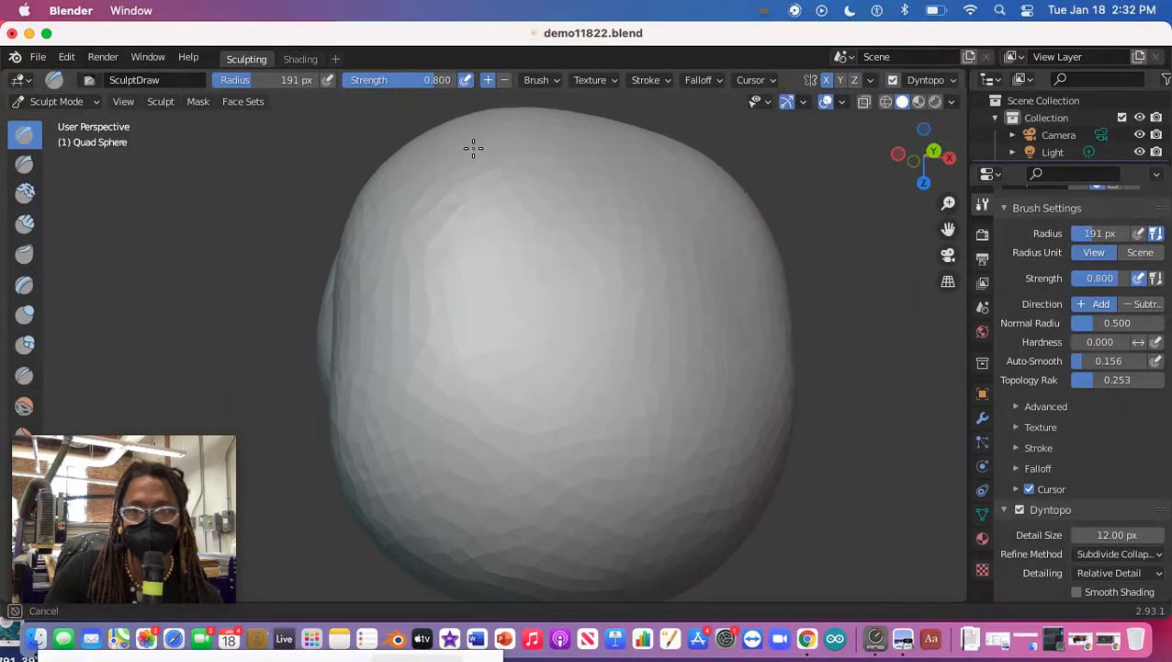
pyautogui.moveTo(648, 132)
pyautogui.mouseDown()
pyautogui.moveTo(353, 348)
pyautogui.moveTo(386, 515)
pyautogui.moveTo(419, 253)
pyautogui.moveTo(681, 517)
pyautogui.mouseUp()
pyautogui.moveTo(596, 101); pyautogui.dragTo(584, 112)
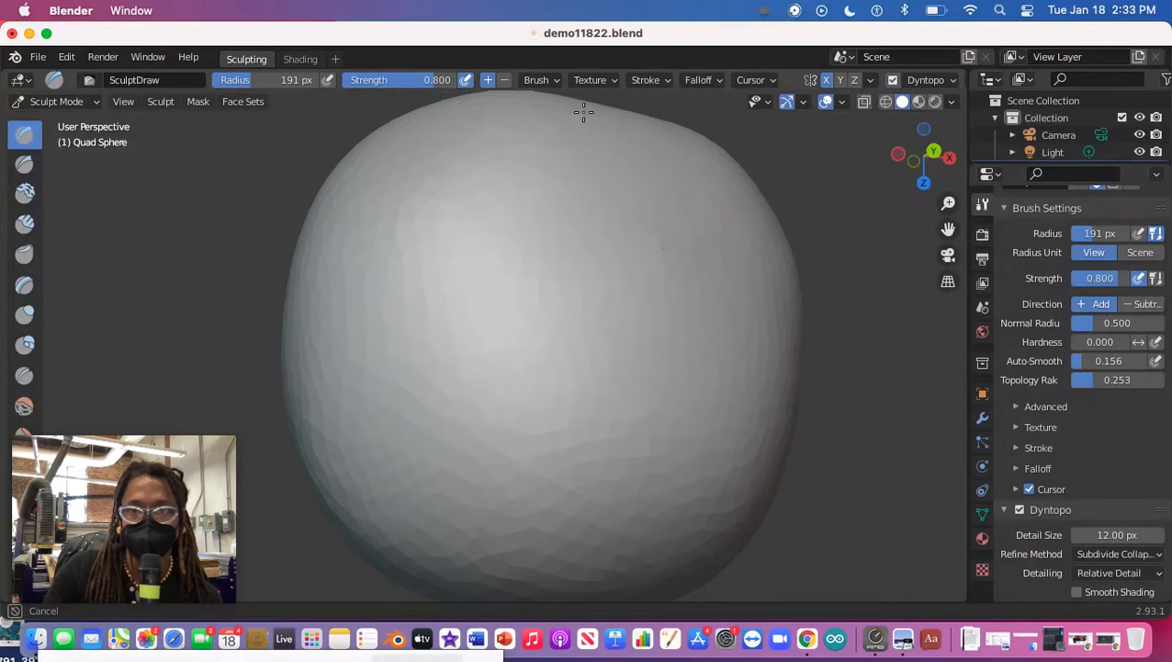
# Step: Run long vertical additive strokes down the front of the rounded block to enlarge its front and lower part
pyautogui.moveTo(948, 203); pyautogui.dragTo(948, 264)
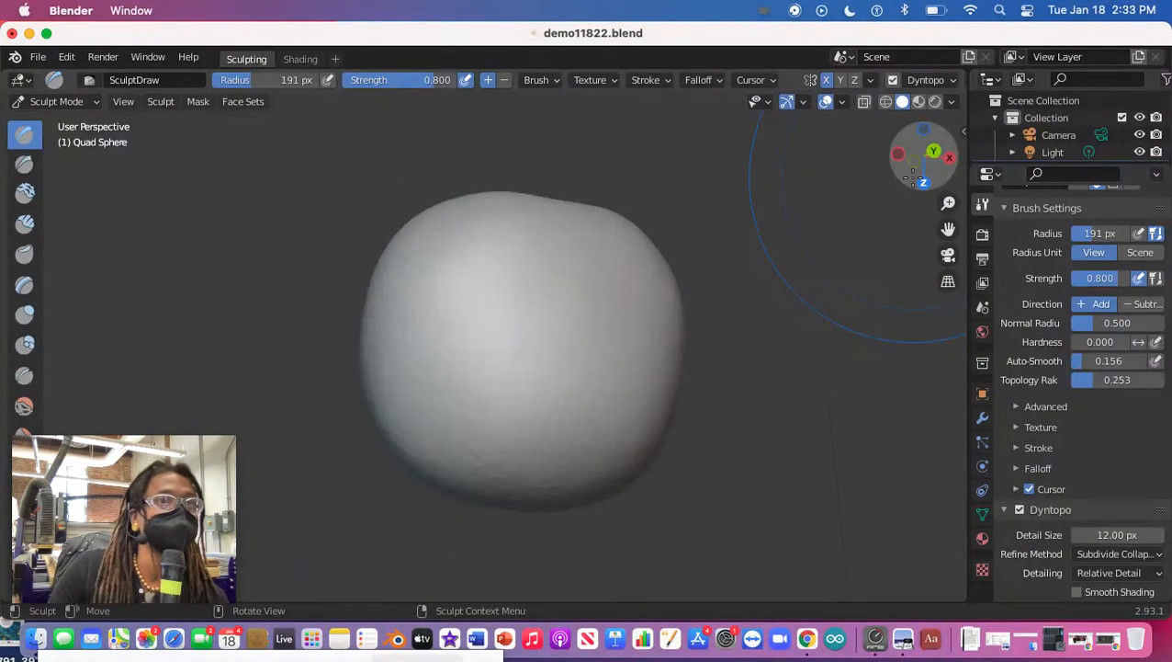
pyautogui.moveTo(528, 209)
pyautogui.mouseDown()
pyautogui.moveTo(534, 195)
pyautogui.moveTo(439, 279)
pyautogui.moveTo(535, 390)
pyautogui.moveTo(575, 470)
pyautogui.mouseUp()
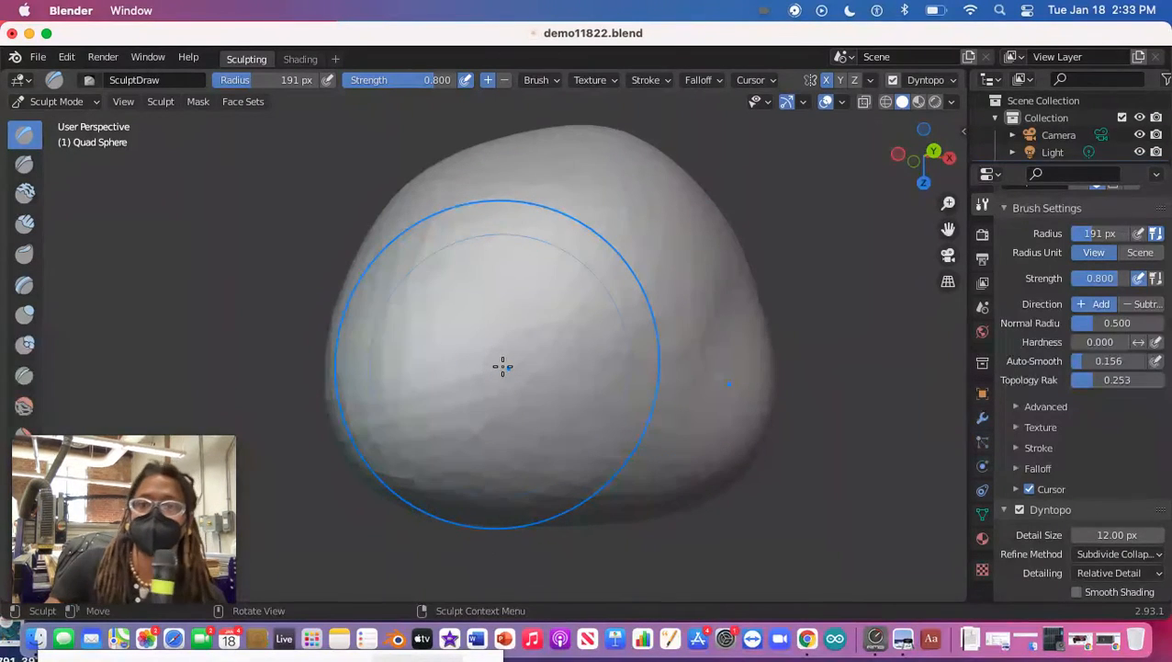
pyautogui.moveTo(502, 367)
pyautogui.mouseDown()
pyautogui.moveTo(491, 387)
pyautogui.moveTo(591, 471)
pyautogui.moveTo(637, 572)
pyautogui.moveTo(620, 482)
pyautogui.moveTo(597, 551)
pyautogui.moveTo(557, 505)
pyautogui.mouseUp()
pyautogui.moveTo(570, 605)
pyautogui.mouseDown()
pyautogui.moveTo(720, 413)
pyautogui.moveTo(650, 652)
pyautogui.moveTo(662, 296)
pyautogui.moveTo(643, 628)
pyautogui.moveTo(626, 226)
pyautogui.moveTo(542, 173)
pyautogui.moveTo(466, 361)
pyautogui.moveTo(605, 295)
pyautogui.moveTo(570, 285)
pyautogui.mouseUp()
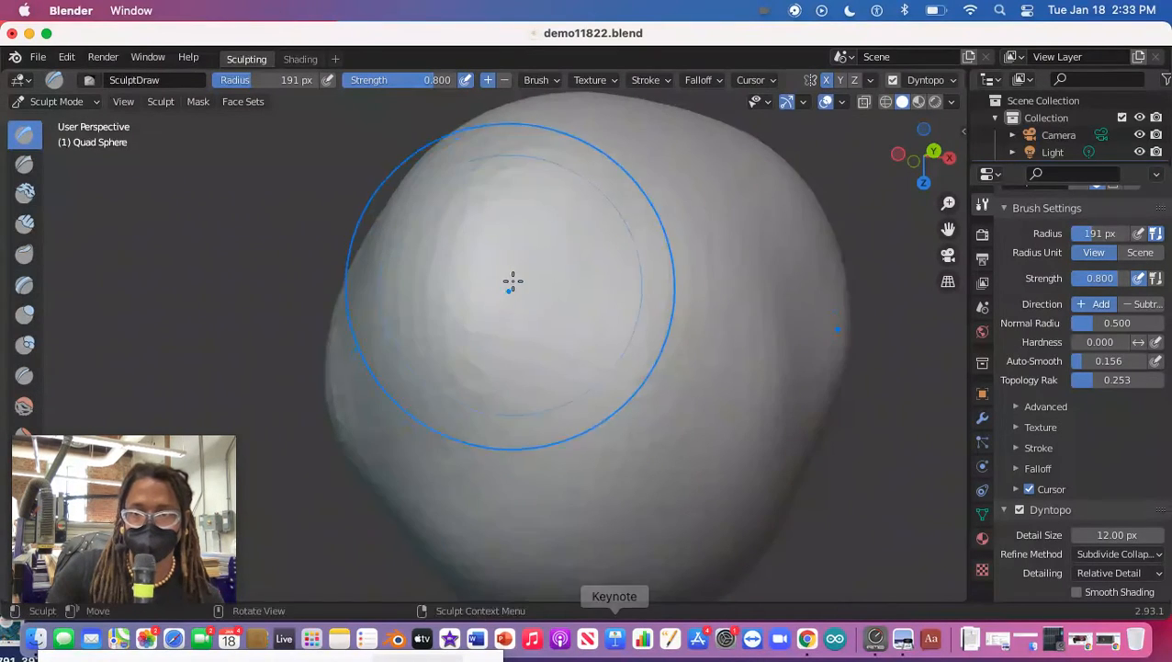
# Step: Build up mirrored volume around the side and onto the opposite face of the form
pyautogui.moveTo(500, 290)
pyautogui.mouseDown(button='middle')
pyautogui.moveTo(559, 343)
pyautogui.moveTo(629, 279)
pyautogui.mouseUp(button='middle')
pyautogui.moveTo(644, 386)
pyautogui.mouseDown()
pyautogui.moveTo(570, 443)
pyautogui.moveTo(514, 567)
pyautogui.mouseUp()
pyautogui.moveTo(391, 445); pyautogui.dragTo(550, 435, button='middle')
pyautogui.moveTo(504, 395)
pyautogui.mouseDown()
pyautogui.moveTo(580, 503)
pyautogui.moveTo(531, 654)
pyautogui.moveTo(523, 367)
pyautogui.moveTo(607, 275)
pyautogui.moveTo(607, 327)
pyautogui.moveTo(479, 304)
pyautogui.moveTo(419, 228)
pyautogui.mouseUp()
pyautogui.moveTo(586, 250)
pyautogui.mouseDown()
pyautogui.moveTo(559, 220)
pyautogui.moveTo(432, 225)
pyautogui.moveTo(606, 219)
pyautogui.mouseUp()
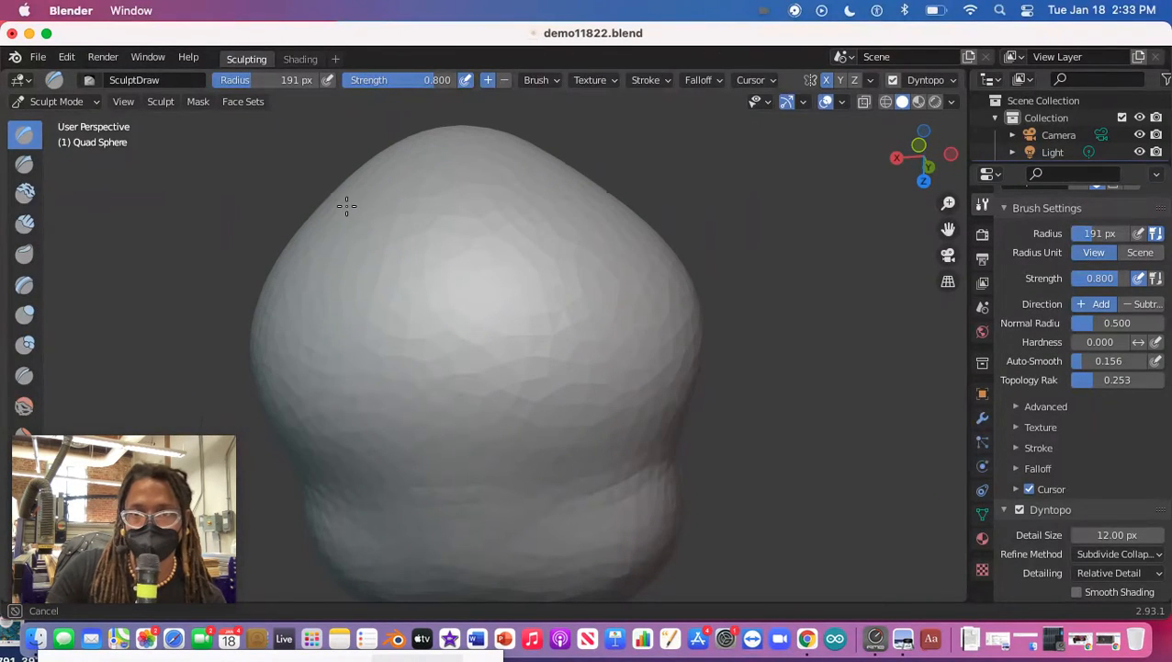
# Step: Add long upward strokes along the flank and upper part of the form to bulk out its profile
pyautogui.moveTo(524, 324)
pyautogui.mouseDown(button='middle')
pyautogui.moveTo(358, 332)
pyautogui.moveTo(328, 424)
pyautogui.moveTo(515, 345)
pyautogui.mouseUp(button='middle')
pyautogui.moveTo(515, 346)
pyautogui.mouseDown()
pyautogui.moveTo(518, 198)
pyautogui.moveTo(610, 327)
pyautogui.moveTo(579, 304)
pyautogui.moveTo(547, 317)
pyautogui.moveTo(527, 58)
pyautogui.moveTo(753, 306)
pyautogui.moveTo(540, 18)
pyautogui.mouseUp()
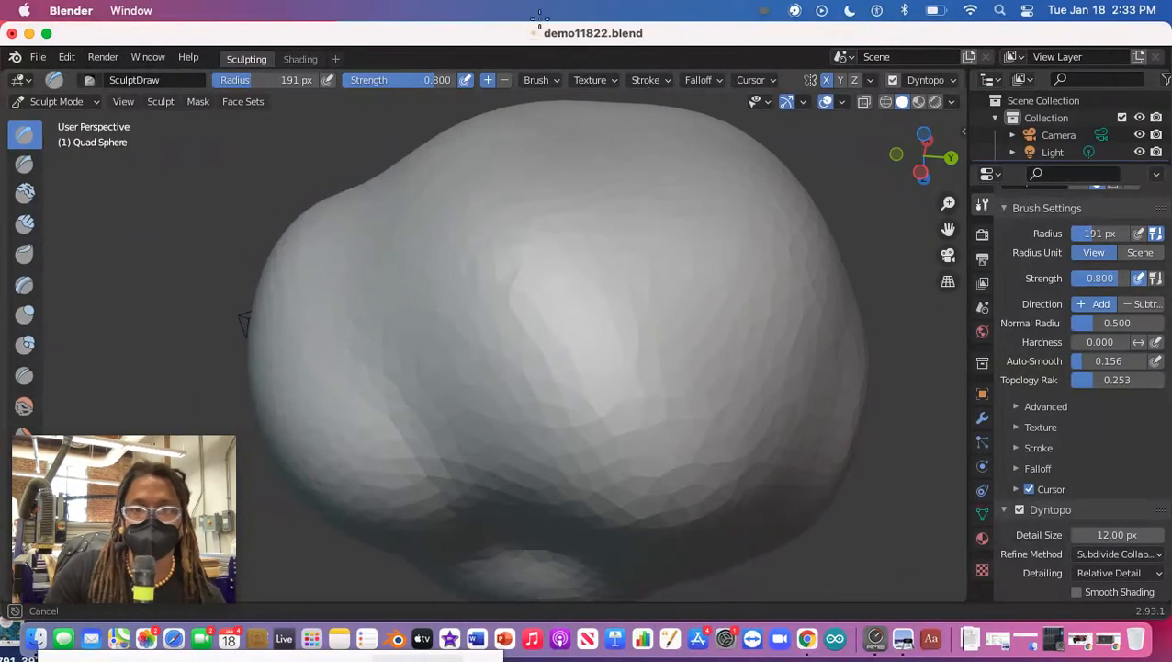
pyautogui.moveTo(560, 379)
pyautogui.mouseDown()
pyautogui.moveTo(496, 170)
pyautogui.moveTo(436, 204)
pyautogui.mouseUp()
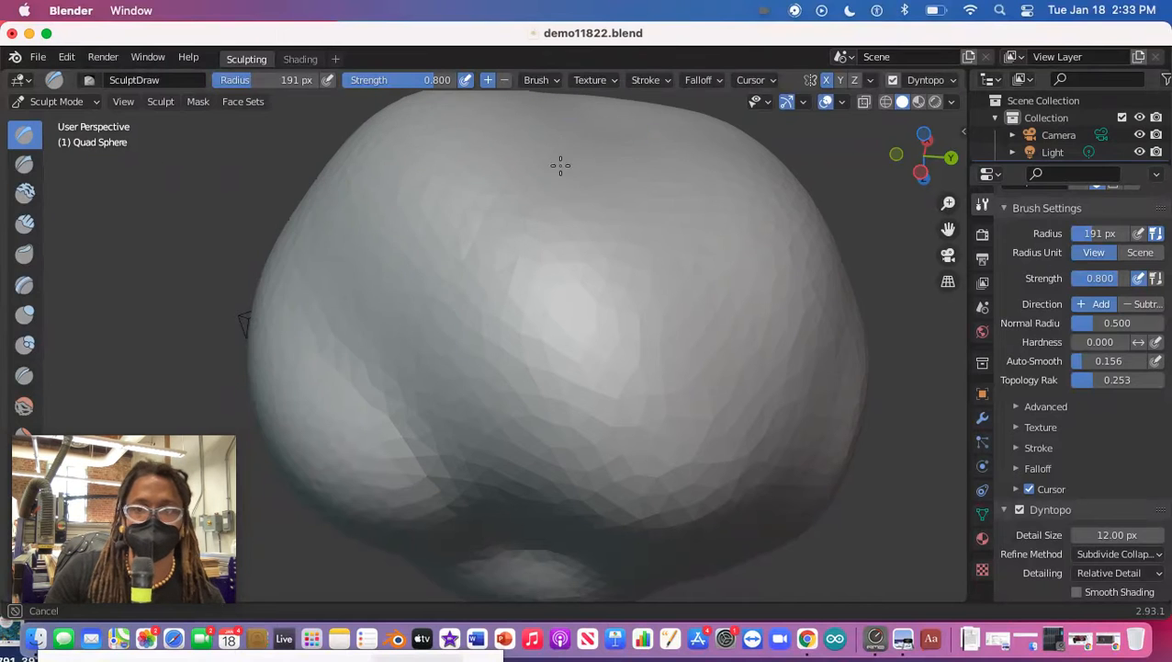
pyautogui.moveTo(632, 266); pyautogui.dragTo(432, 255, button='middle')
pyautogui.moveTo(432, 255)
pyautogui.mouseDown()
pyautogui.moveTo(405, 233)
pyautogui.moveTo(377, 291)
pyautogui.moveTo(724, 201)
pyautogui.moveTo(661, 179)
pyautogui.mouseUp()
pyautogui.moveTo(661, 179)
pyautogui.mouseDown(button='middle')
pyautogui.moveTo(745, 437)
pyautogui.moveTo(738, 333)
pyautogui.moveTo(701, 327)
pyautogui.moveTo(558, 411)
pyautogui.moveTo(570, 385)
pyautogui.mouseUp(button='middle')
pyautogui.moveTo(571, 386)
pyautogui.mouseDown()
pyautogui.moveTo(725, 449)
pyautogui.moveTo(515, 123)
pyautogui.moveTo(461, 435)
pyautogui.moveTo(275, 222)
pyautogui.moveTo(348, 18)
pyautogui.mouseUp()
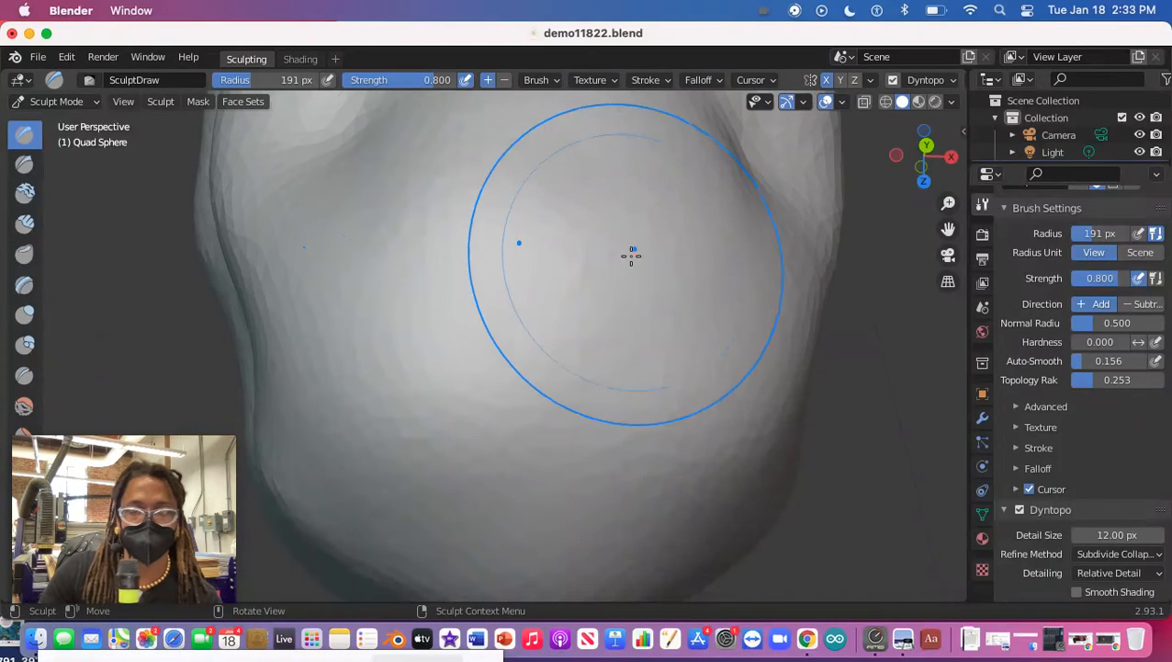
# Step: Draw additive strokes down the front and along the side of the whole form to round out its mass
pyautogui.moveTo(949, 202); pyautogui.dragTo(949, 238)
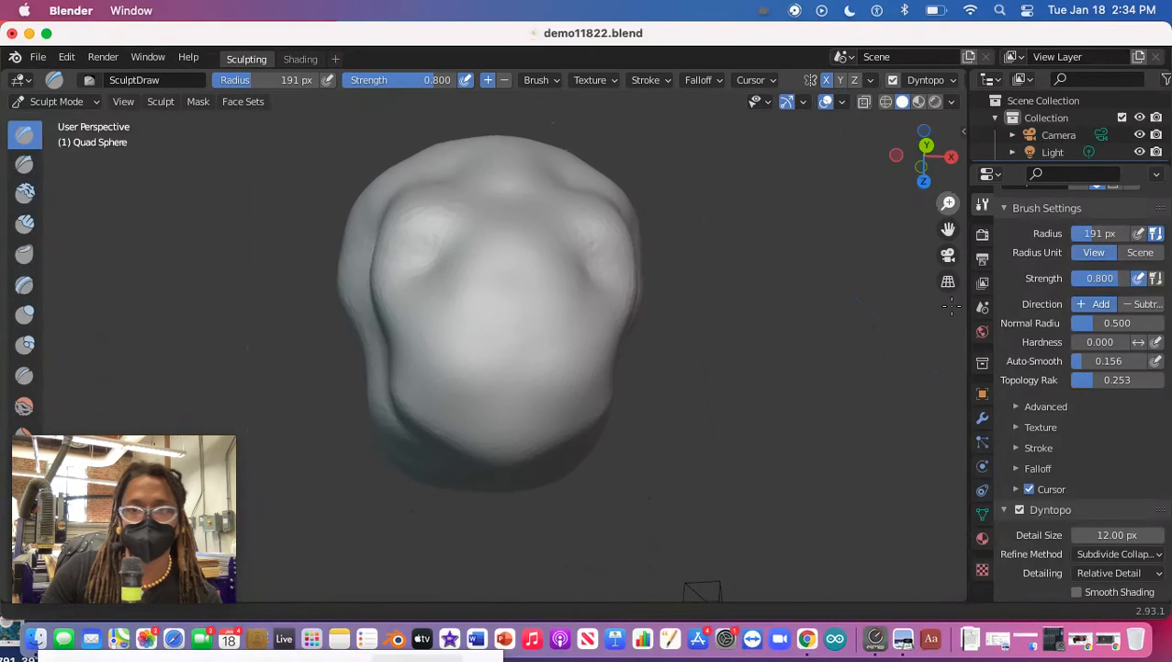
pyautogui.moveTo(458, 244)
pyautogui.mouseDown()
pyautogui.moveTo(408, 228)
pyautogui.moveTo(458, 488)
pyautogui.moveTo(495, 546)
pyautogui.moveTo(541, 580)
pyautogui.mouseUp()
pyautogui.moveTo(518, 496); pyautogui.dragTo(595, 500, button='middle')
pyautogui.moveTo(541, 377)
pyautogui.mouseDown()
pyautogui.moveTo(489, 398)
pyautogui.moveTo(503, 246)
pyautogui.moveTo(576, 303)
pyautogui.moveTo(638, 190)
pyautogui.mouseUp()
pyautogui.moveTo(733, 250)
pyautogui.mouseDown()
pyautogui.moveTo(726, 312)
pyautogui.moveTo(652, 441)
pyautogui.moveTo(576, 535)
pyautogui.mouseUp()
# Step: Continue around the form with downward additive strokes to thicken its lower section on both mirrored sides
pyautogui.moveTo(576, 536)
pyautogui.mouseDown(button='middle')
pyautogui.moveTo(643, 465)
pyautogui.moveTo(741, 471)
pyautogui.mouseUp(button='middle')
pyautogui.moveTo(479, 317)
pyautogui.mouseDown()
pyautogui.moveTo(524, 293)
pyautogui.moveTo(660, 356)
pyautogui.moveTo(487, 353)
pyautogui.moveTo(583, 172)
pyautogui.moveTo(412, 438)
pyautogui.moveTo(644, 643)
pyautogui.moveTo(606, 551)
pyautogui.moveTo(588, 544)
pyautogui.mouseUp()
pyautogui.moveTo(682, 317)
pyautogui.mouseDown(button='middle')
pyautogui.moveTo(630, 332)
pyautogui.moveTo(723, 348)
pyautogui.moveTo(784, 330)
pyautogui.moveTo(607, 402)
pyautogui.mouseUp(button='middle')
pyautogui.moveTo(607, 403)
pyautogui.mouseDown()
pyautogui.moveTo(477, 560)
pyautogui.moveTo(515, 579)
pyautogui.moveTo(520, 547)
pyautogui.moveTo(500, 494)
pyautogui.moveTo(470, 551)
pyautogui.mouseUp()
pyautogui.moveTo(488, 622); pyautogui.dragTo(514, 551)
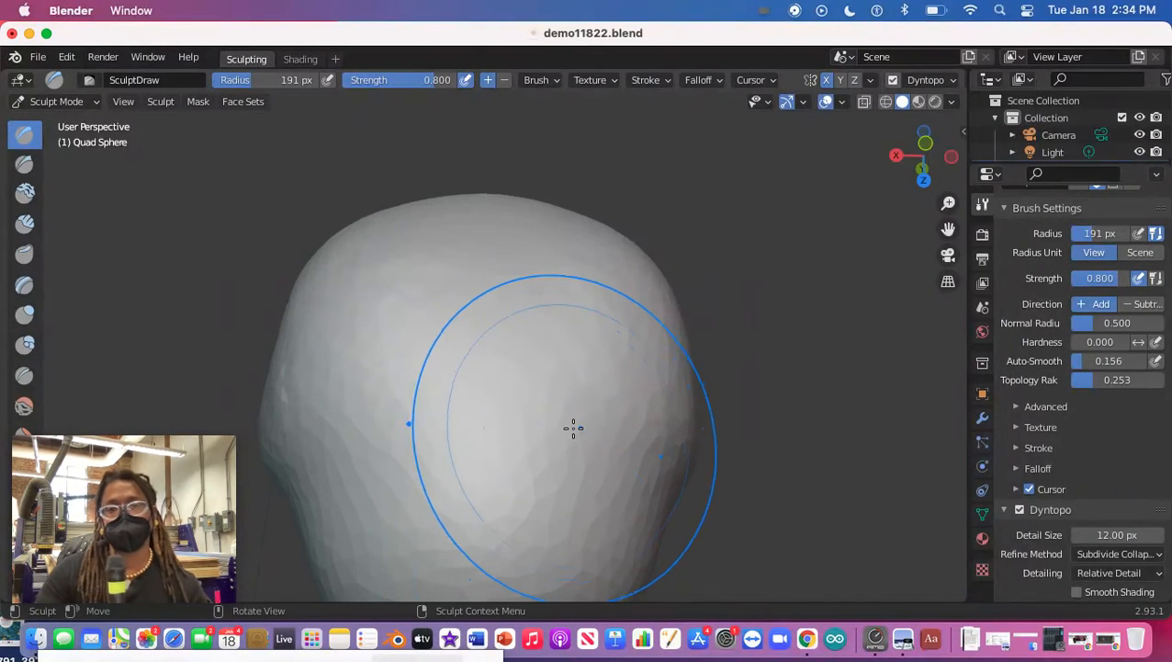
# Step: Add a long mirrored stroke down the form's side, keeping the current brush radius, strength and auto-smooth
pyautogui.moveTo(562, 432)
pyautogui.mouseDown(button='middle')
pyautogui.moveTo(702, 402)
pyautogui.moveTo(419, 494)
pyautogui.moveTo(818, 413)
pyautogui.moveTo(633, 358)
pyautogui.mouseUp(button='middle')
pyautogui.rightClick(552, 363)
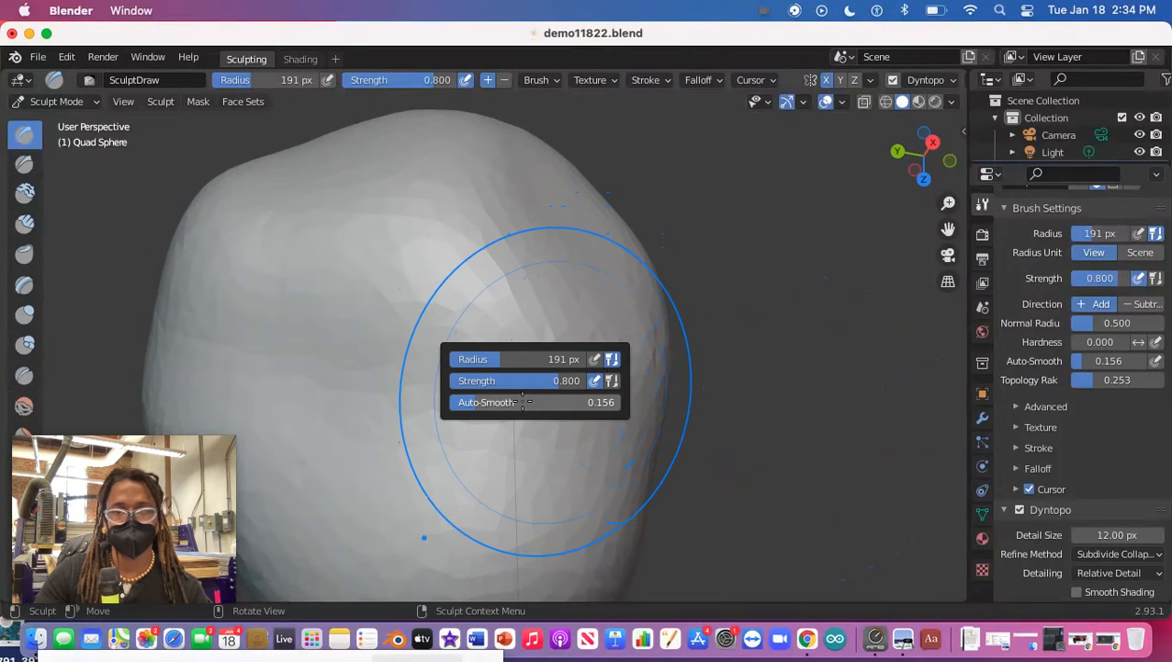
pyautogui.moveTo(827, 413); pyautogui.dragTo(656, 539, button='middle')
pyautogui.moveTo(484, 368)
pyautogui.mouseDown(button='middle')
pyautogui.moveTo(419, 319)
pyautogui.moveTo(599, 343)
pyautogui.moveTo(402, 323)
pyautogui.mouseUp(button='middle')
pyautogui.moveTo(402, 323)
pyautogui.mouseDown()
pyautogui.moveTo(534, 218)
pyautogui.moveTo(554, 240)
pyautogui.moveTo(341, 360)
pyautogui.moveTo(368, 551)
pyautogui.moveTo(285, 364)
pyautogui.moveTo(516, 194)
pyautogui.moveTo(477, 512)
pyautogui.moveTo(544, 424)
pyautogui.moveTo(475, 627)
pyautogui.mouseUp()
# Step: Raise a broad dome on the upper part of the form and inspect it from above
pyautogui.moveTo(662, 380)
pyautogui.mouseDown(button='middle')
pyautogui.moveTo(631, 387)
pyautogui.moveTo(591, 328)
pyautogui.mouseUp(button='middle')
pyautogui.moveTo(585, 254)
pyautogui.mouseDown(button='middle')
pyautogui.moveTo(555, 232)
pyautogui.moveTo(520, 282)
pyautogui.mouseUp(button='middle')
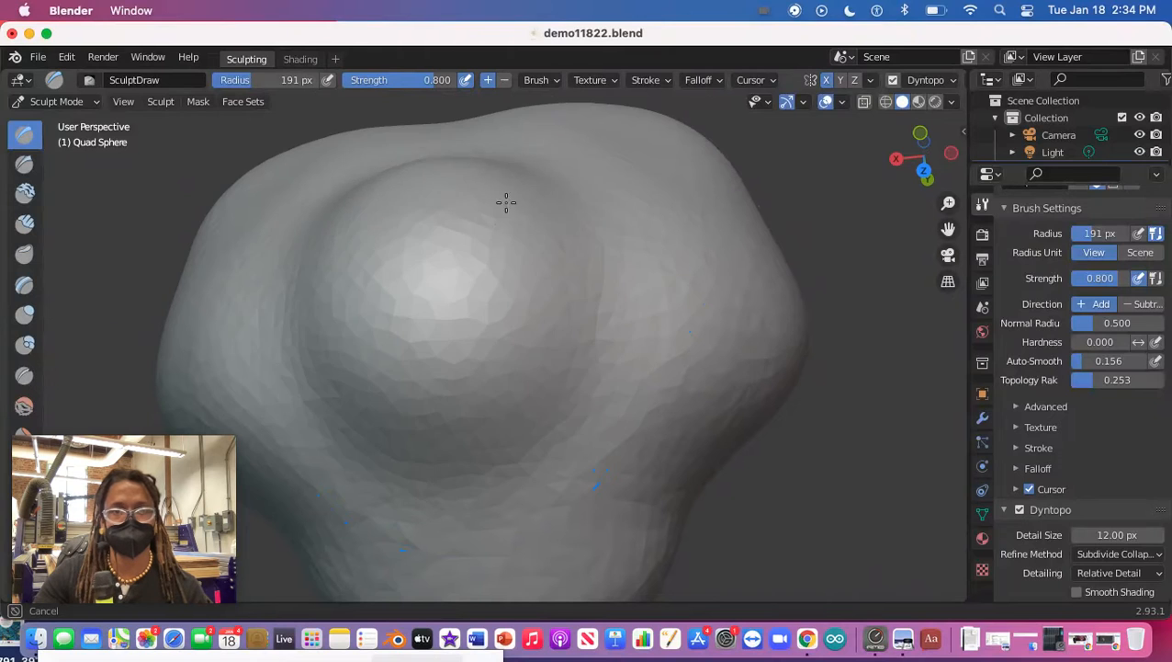
pyautogui.moveTo(485, 223)
pyautogui.mouseDown()
pyautogui.moveTo(358, 370)
pyautogui.moveTo(374, 297)
pyautogui.mouseUp()
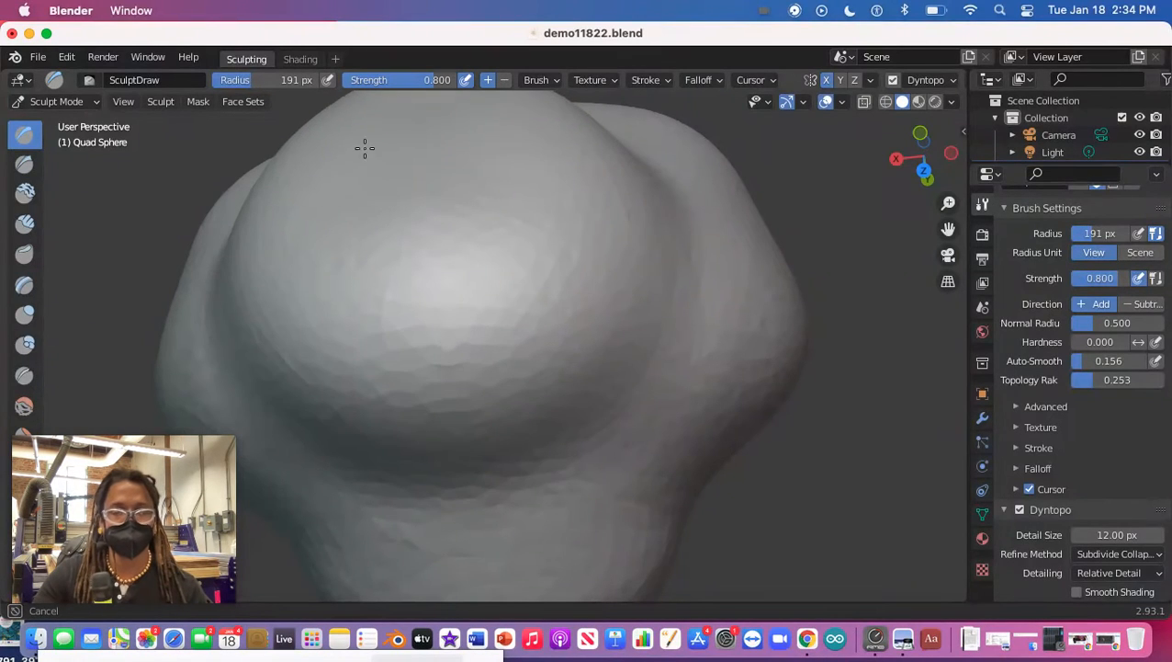
pyautogui.moveTo(589, 293)
pyautogui.mouseDown(button='middle')
pyautogui.moveTo(570, 327)
pyautogui.moveTo(565, 422)
pyautogui.moveTo(666, 192)
pyautogui.moveTo(597, 188)
pyautogui.moveTo(599, 434)
pyautogui.mouseUp(button='middle')
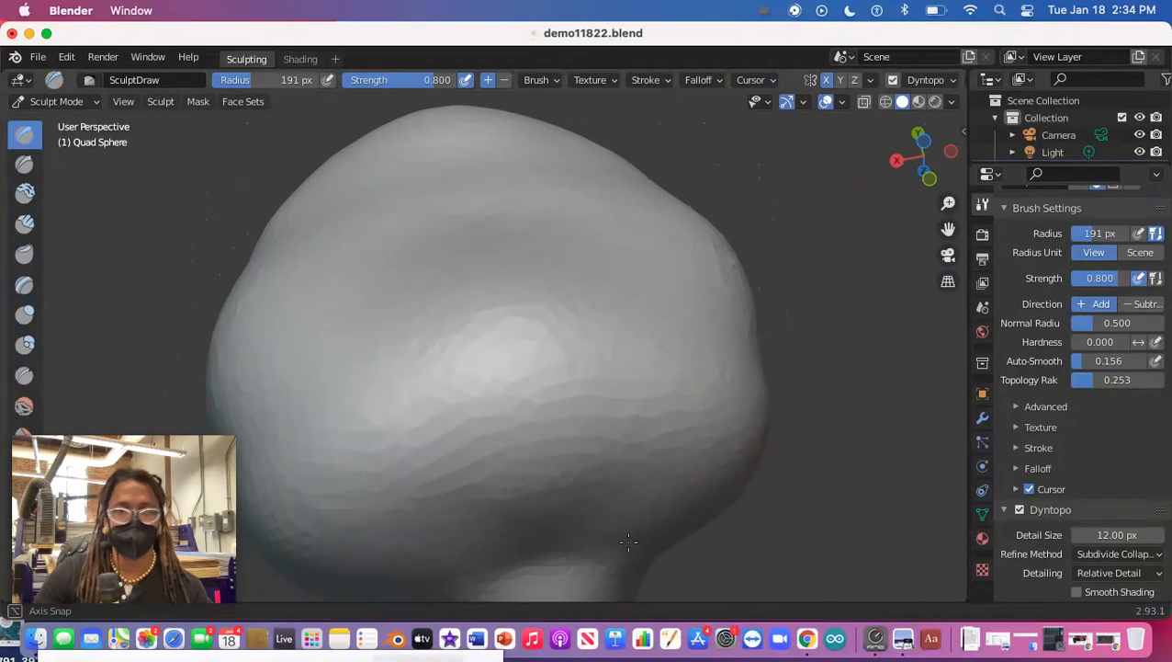
pyautogui.moveTo(571, 339); pyautogui.dragTo(574, 395, button='middle')
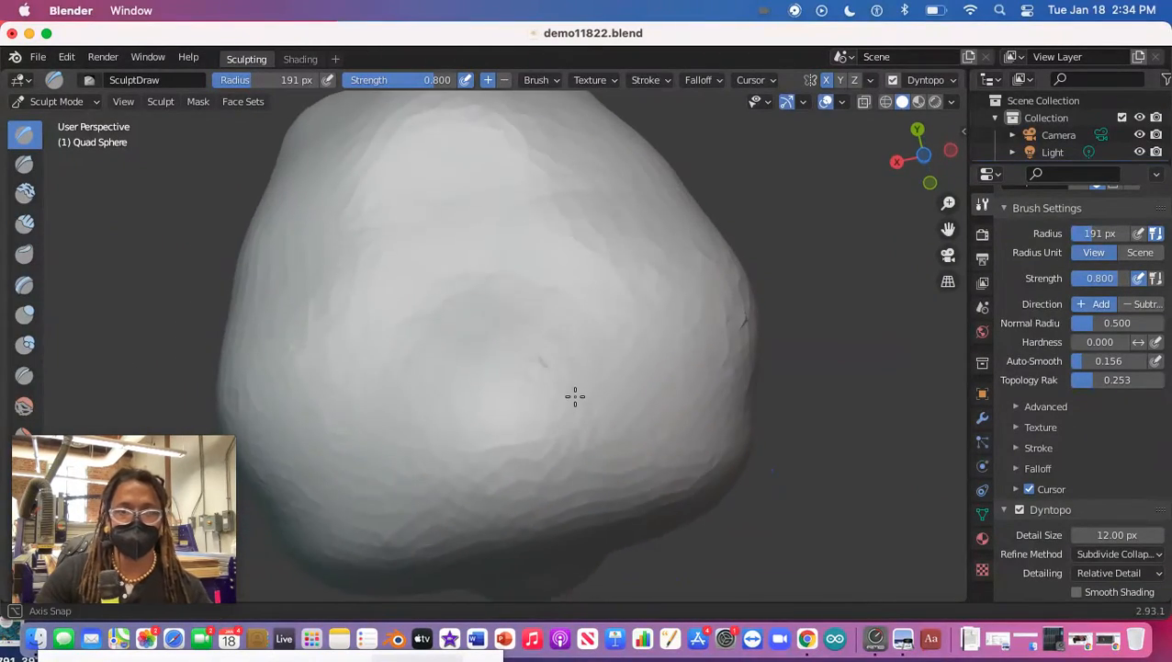
# Step: Set the Draw brush strength to 0.500 and add a mirrored stroke across the form's lower front
pyautogui.moveTo(460, 358)
pyautogui.mouseDown(button='middle')
pyautogui.moveTo(497, 296)
pyautogui.moveTo(537, 390)
pyautogui.moveTo(558, 390)
pyautogui.moveTo(429, 282)
pyautogui.moveTo(565, 226)
pyautogui.moveTo(483, 254)
pyautogui.mouseUp(button='middle')
pyautogui.rightClick(491, 211)
pyautogui.click(490, 220)
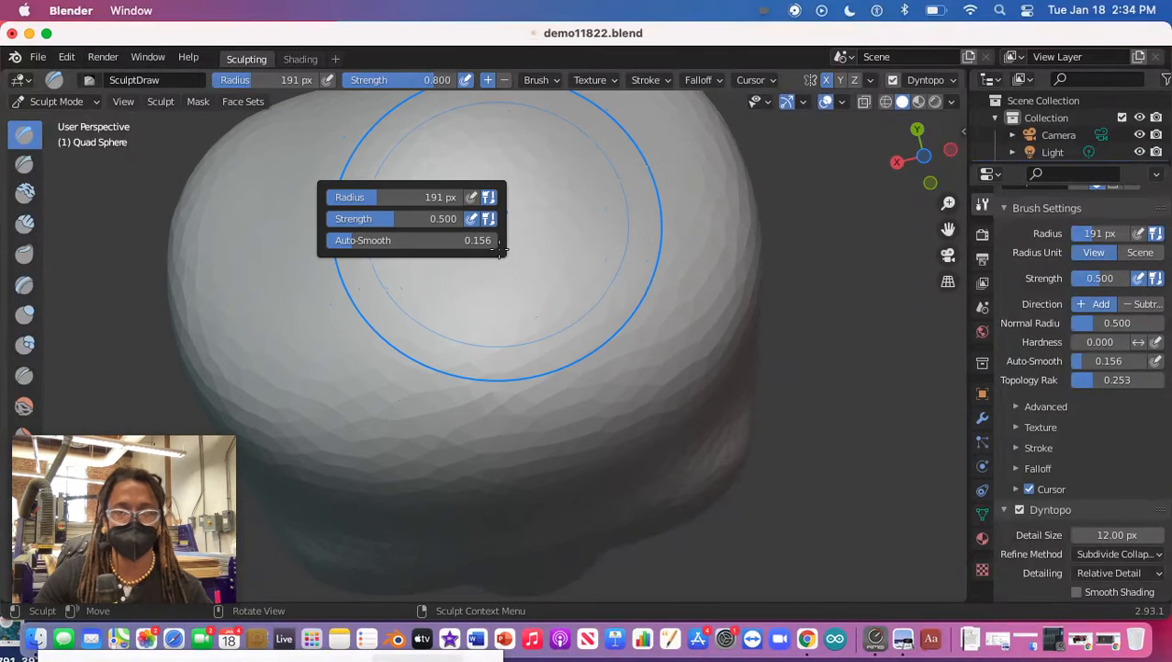
pyautogui.moveTo(617, 264)
pyautogui.mouseDown(button='middle')
pyautogui.moveTo(845, 406)
pyautogui.moveTo(764, 275)
pyautogui.moveTo(762, 478)
pyautogui.moveTo(793, 197)
pyautogui.moveTo(652, 209)
pyautogui.moveTo(626, 161)
pyautogui.moveTo(620, 115)
pyautogui.moveTo(1011, 227)
pyautogui.mouseUp(button='middle')
pyautogui.moveTo(592, 438)
pyautogui.mouseDown()
pyautogui.moveTo(578, 471)
pyautogui.moveTo(531, 497)
pyautogui.mouseUp()
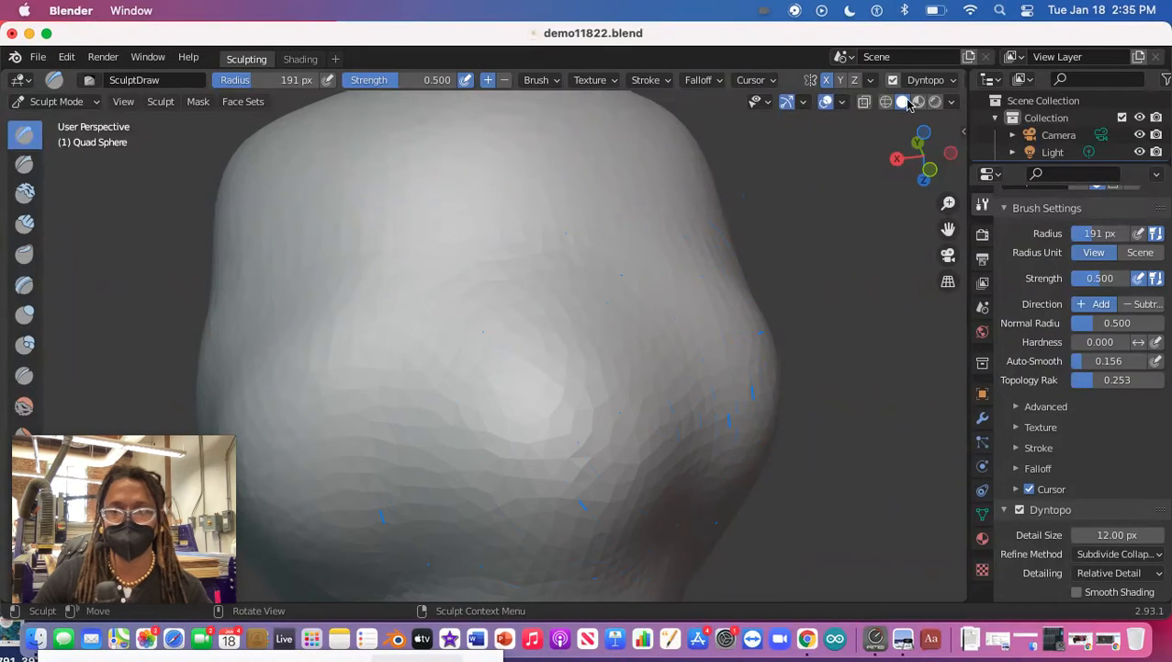
pyautogui.moveTo(950, 206)
pyautogui.mouseDown()
pyautogui.moveTo(949, 219)
pyautogui.moveTo(933, 124)
pyautogui.moveTo(949, 206)
pyautogui.mouseUp()
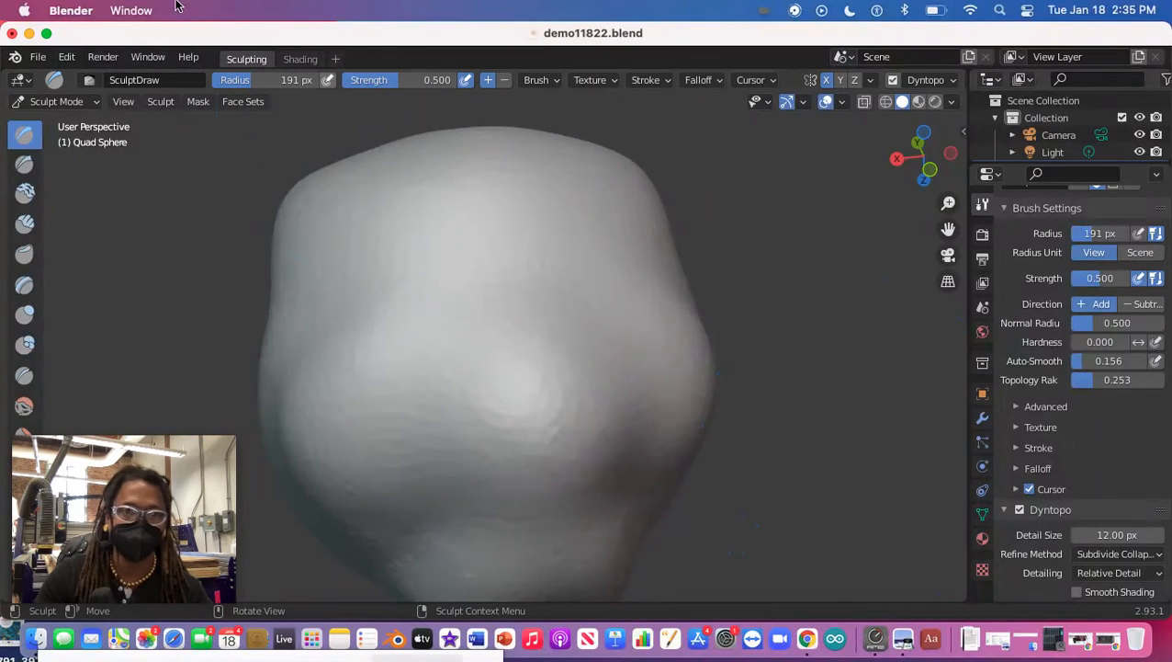
# Step: Inspect the form's triangulated mesh in Edit Mode and return to Sculpt Mode
pyautogui.click(54, 103)
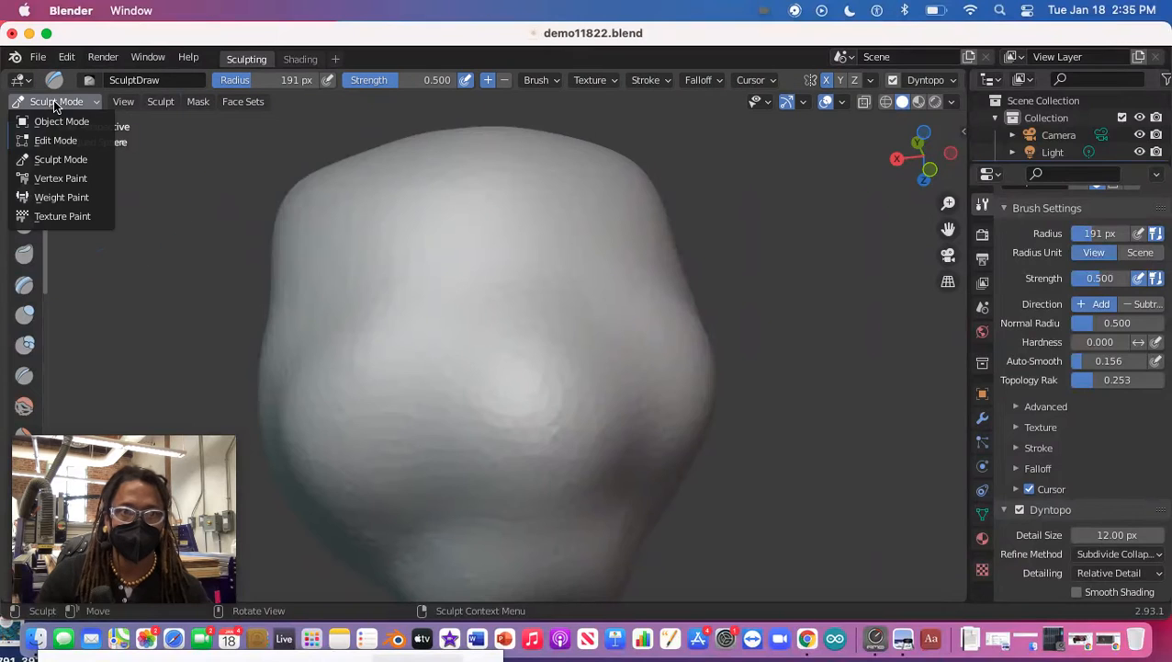
pyautogui.click(59, 140)
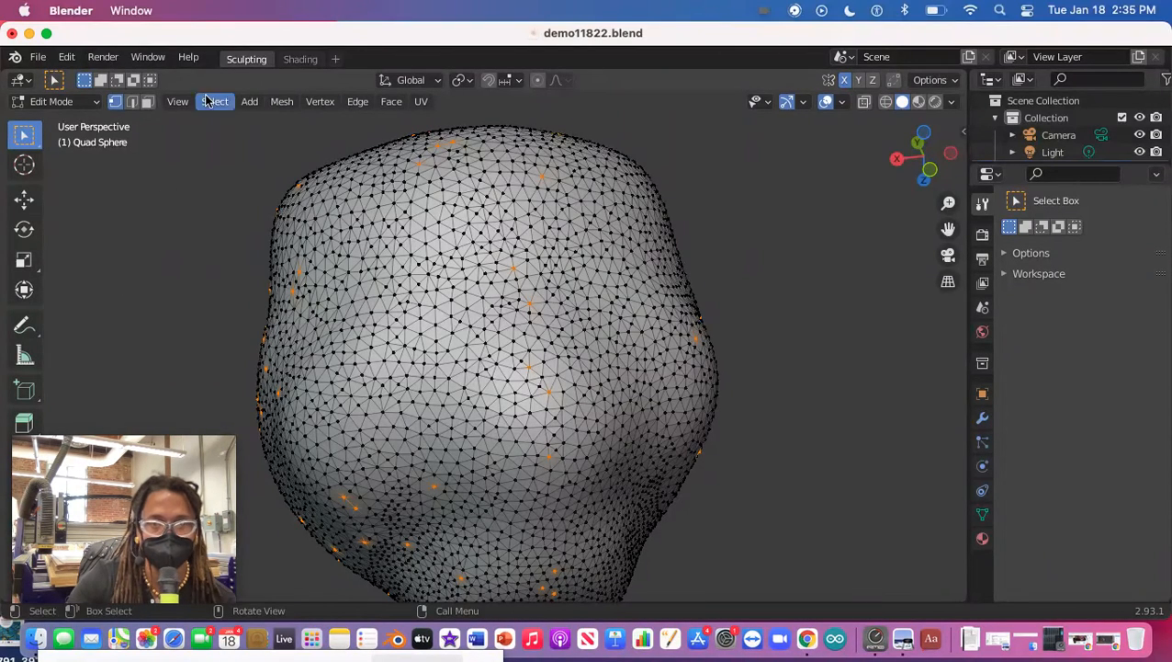
pyautogui.click(73, 102)
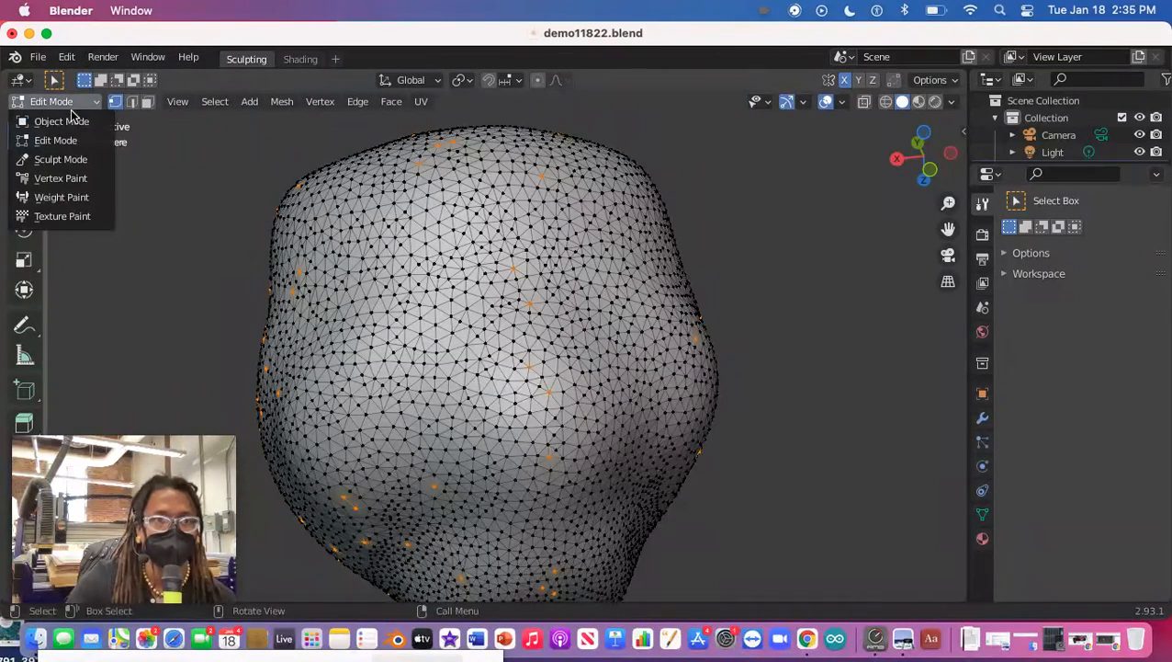
pyautogui.click(51, 160)
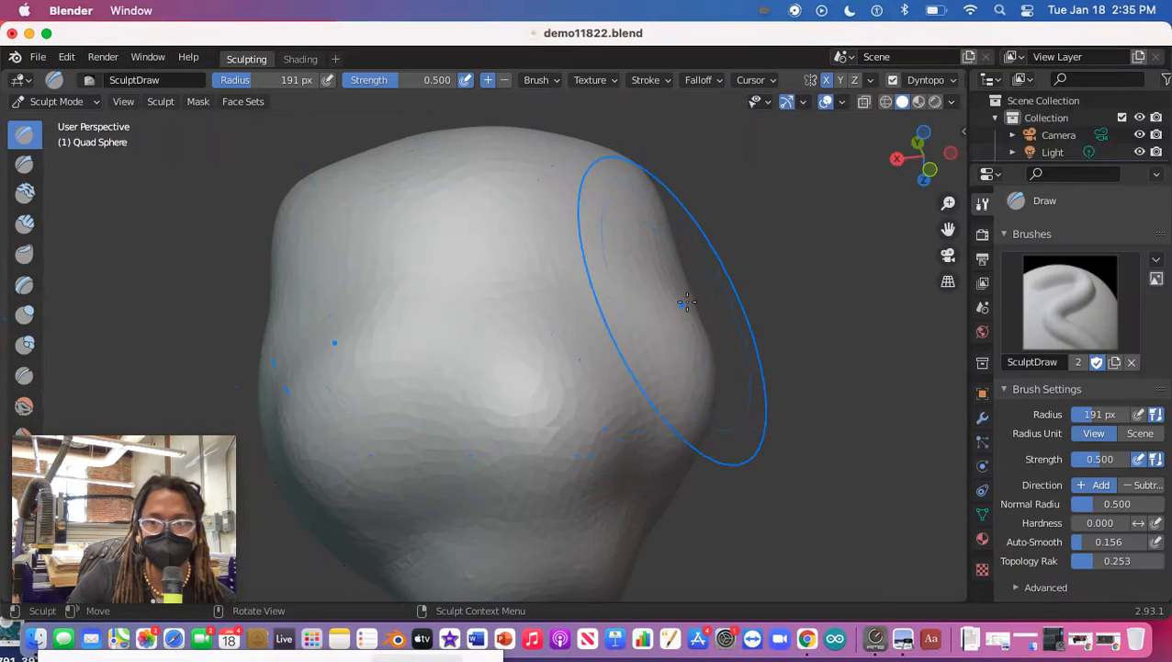
# Step: Add mirrored Draw strokes along the form's side and down its front centre at strength 0.500
pyautogui.moveTo(686, 319)
pyautogui.mouseDown(button='middle')
pyautogui.moveTo(601, 346)
pyautogui.moveTo(542, 277)
pyautogui.moveTo(315, 197)
pyautogui.moveTo(395, 157)
pyautogui.mouseUp(button='middle')
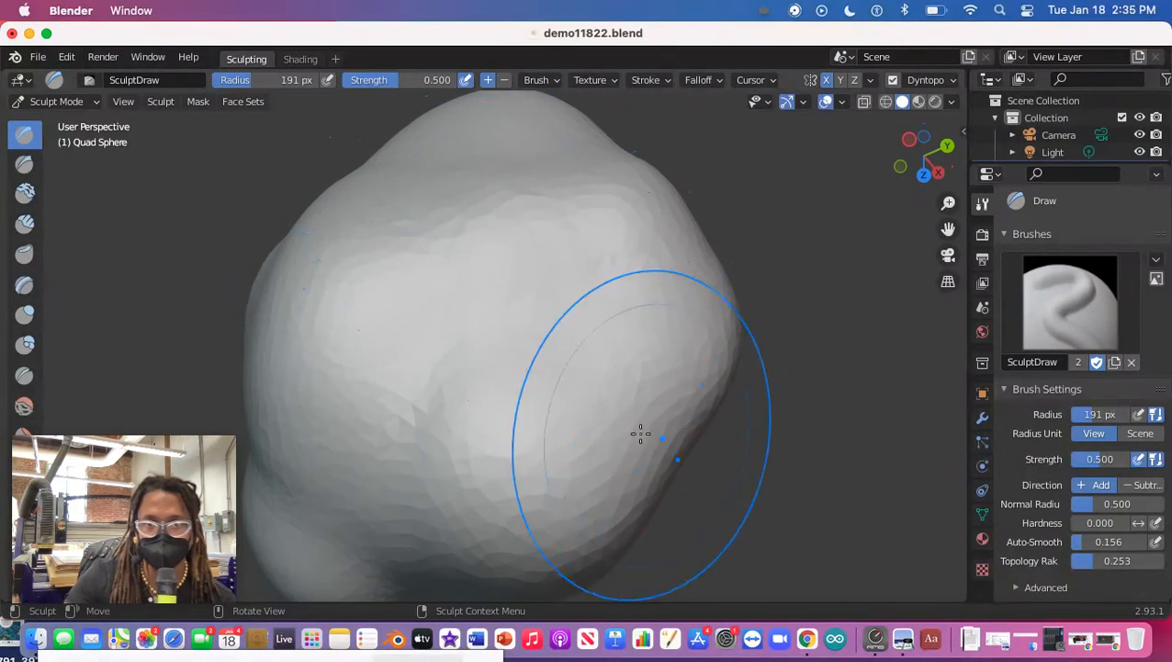
pyautogui.moveTo(642, 432); pyautogui.dragTo(567, 445, button='middle')
pyautogui.moveTo(567, 446)
pyautogui.mouseDown()
pyautogui.moveTo(542, 367)
pyautogui.moveTo(581, 424)
pyautogui.moveTo(567, 445)
pyautogui.moveTo(461, 466)
pyautogui.moveTo(421, 570)
pyautogui.mouseUp()
pyautogui.moveTo(461, 487)
pyautogui.mouseDown(button='middle')
pyautogui.moveTo(599, 429)
pyautogui.moveTo(698, 443)
pyautogui.moveTo(740, 503)
pyautogui.moveTo(732, 562)
pyautogui.mouseUp(button='middle')
pyautogui.moveTo(520, 574)
pyautogui.mouseDown()
pyautogui.moveTo(525, 547)
pyautogui.moveTo(466, 382)
pyautogui.moveTo(508, 516)
pyautogui.moveTo(405, 497)
pyautogui.moveTo(530, 522)
pyautogui.mouseUp()
pyautogui.moveTo(512, 364)
pyautogui.mouseDown(button='middle')
pyautogui.moveTo(484, 410)
pyautogui.moveTo(493, 446)
pyautogui.mouseUp(button='middle')
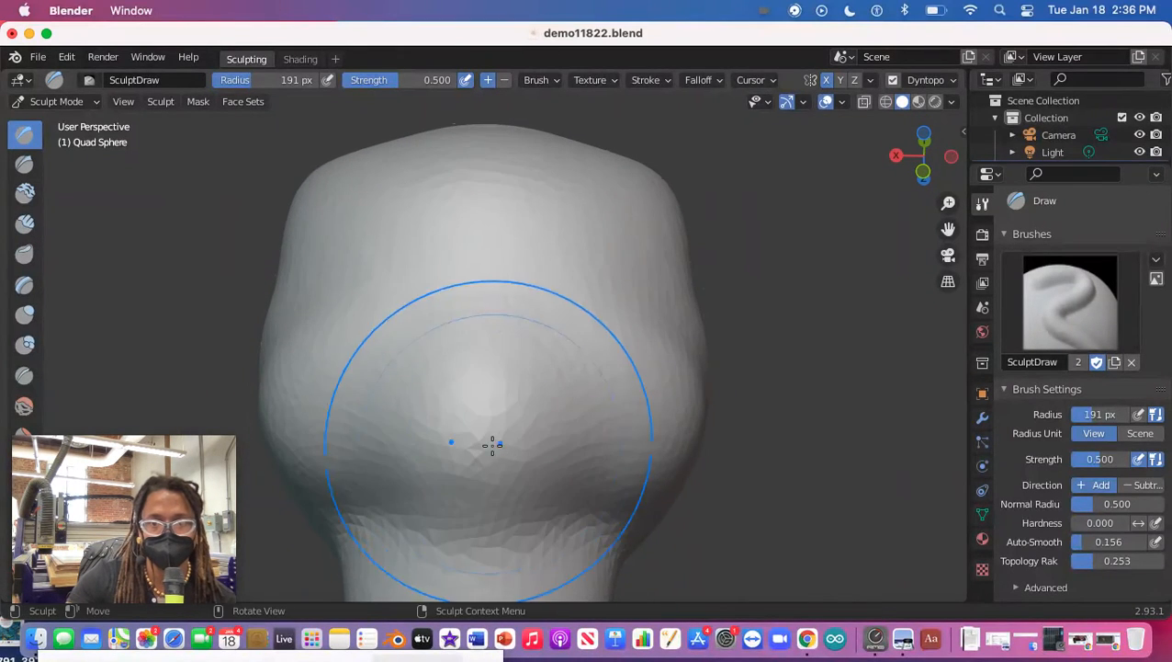
pyautogui.moveTo(502, 352)
pyautogui.mouseDown()
pyautogui.moveTo(483, 298)
pyautogui.moveTo(570, 168)
pyautogui.moveTo(408, 188)
pyautogui.moveTo(358, 407)
pyautogui.moveTo(322, 358)
pyautogui.moveTo(401, 170)
pyautogui.moveTo(304, 319)
pyautogui.moveTo(413, 488)
pyautogui.moveTo(515, 453)
pyautogui.mouseUp()
pyautogui.moveTo(516, 453)
pyautogui.mouseDown(button='middle')
pyautogui.moveTo(531, 473)
pyautogui.moveTo(695, 436)
pyautogui.moveTo(664, 400)
pyautogui.mouseUp(button='middle')
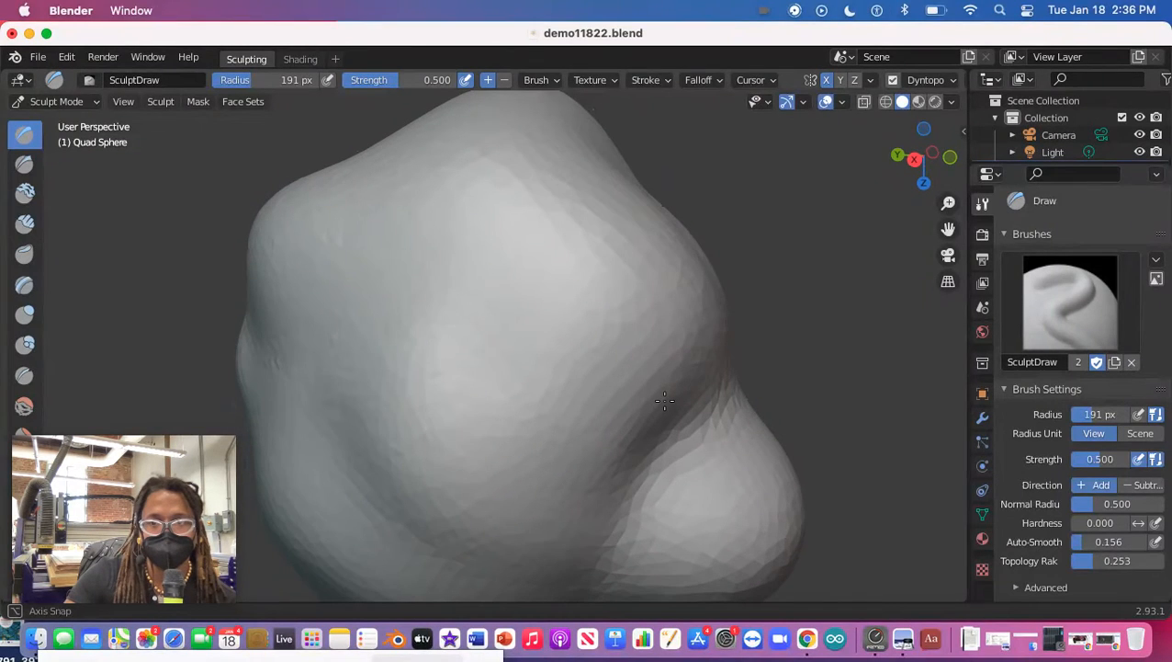
# Step: Build up the opposite face and lower sides of the form with mirrored additive strokes
pyautogui.moveTo(361, 366)
pyautogui.mouseDown(button='middle')
pyautogui.moveTo(405, 397)
pyautogui.moveTo(599, 399)
pyautogui.moveTo(457, 473)
pyautogui.moveTo(401, 338)
pyautogui.moveTo(543, 253)
pyautogui.mouseUp(button='middle')
pyautogui.moveTo(543, 253)
pyautogui.mouseDown()
pyautogui.moveTo(398, 435)
pyautogui.moveTo(437, 259)
pyautogui.moveTo(296, 538)
pyautogui.mouseUp()
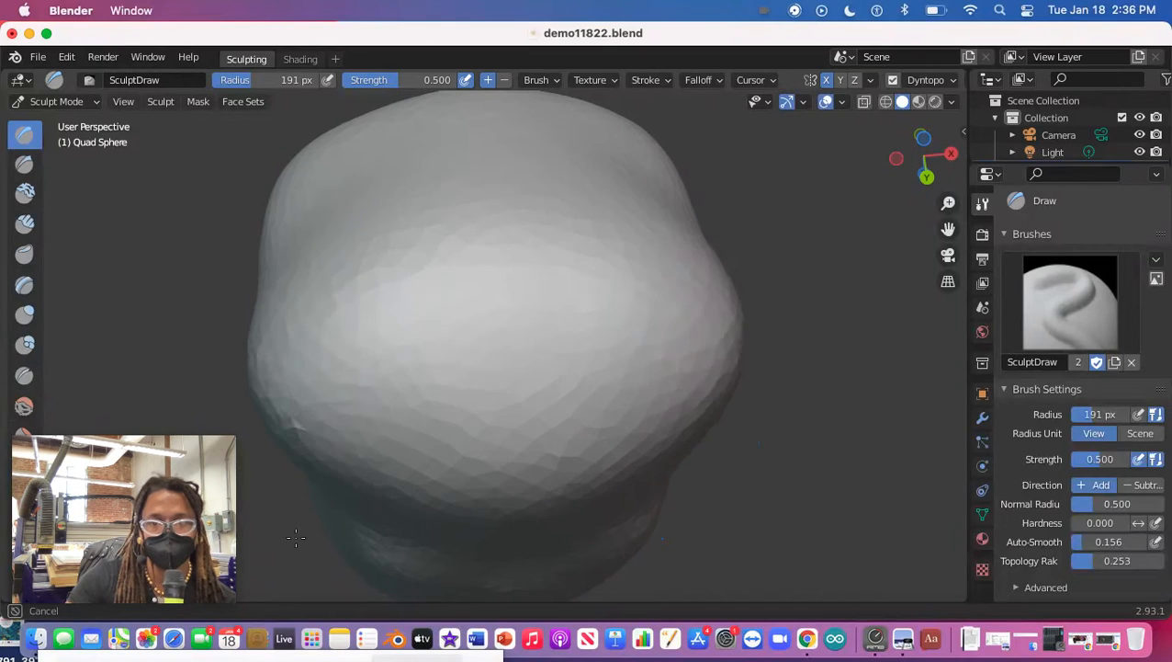
pyautogui.moveTo(636, 496)
pyautogui.mouseDown()
pyautogui.moveTo(649, 426)
pyautogui.moveTo(620, 542)
pyautogui.moveTo(423, 560)
pyautogui.moveTo(276, 389)
pyautogui.moveTo(339, 213)
pyautogui.moveTo(644, 309)
pyautogui.mouseUp()
pyautogui.moveTo(644, 309)
pyautogui.mouseDown(button='middle')
pyautogui.moveTo(521, 349)
pyautogui.moveTo(437, 262)
pyautogui.moveTo(438, 225)
pyautogui.moveTo(340, 348)
pyautogui.moveTo(285, 322)
pyautogui.mouseUp(button='middle')
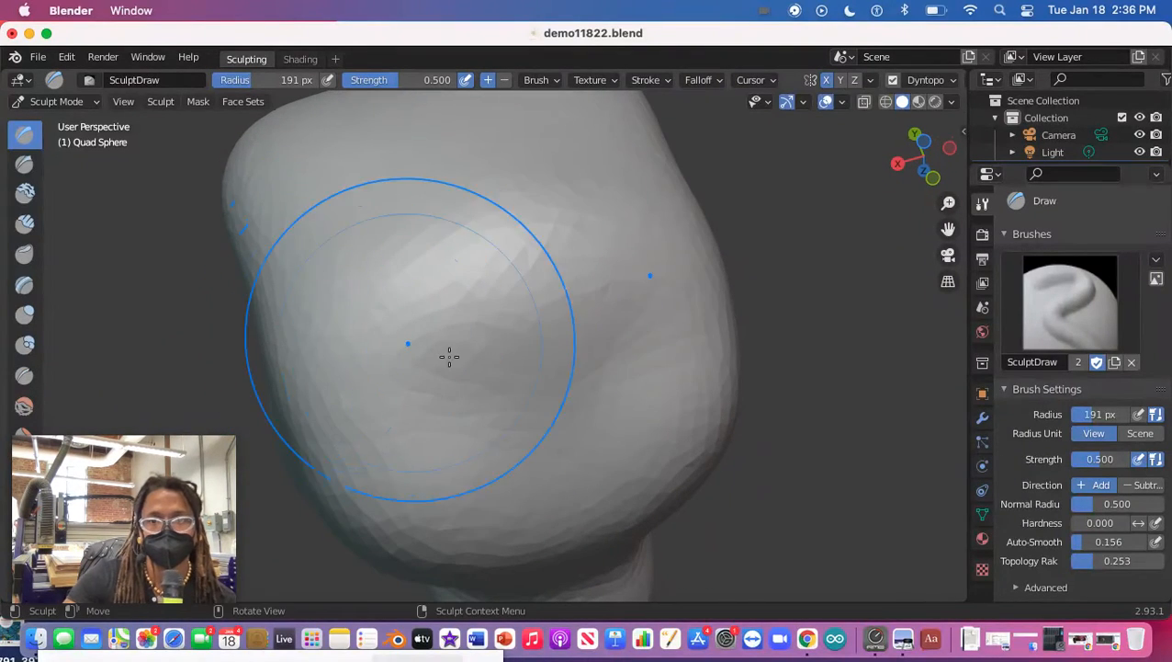
pyautogui.moveTo(585, 405)
pyautogui.mouseDown(button='middle')
pyautogui.moveTo(607, 404)
pyautogui.moveTo(439, 363)
pyautogui.moveTo(369, 232)
pyautogui.moveTo(500, 128)
pyautogui.moveTo(351, 156)
pyautogui.moveTo(249, 319)
pyautogui.moveTo(374, 461)
pyautogui.moveTo(380, 439)
pyautogui.moveTo(508, 389)
pyautogui.mouseUp(button='middle')
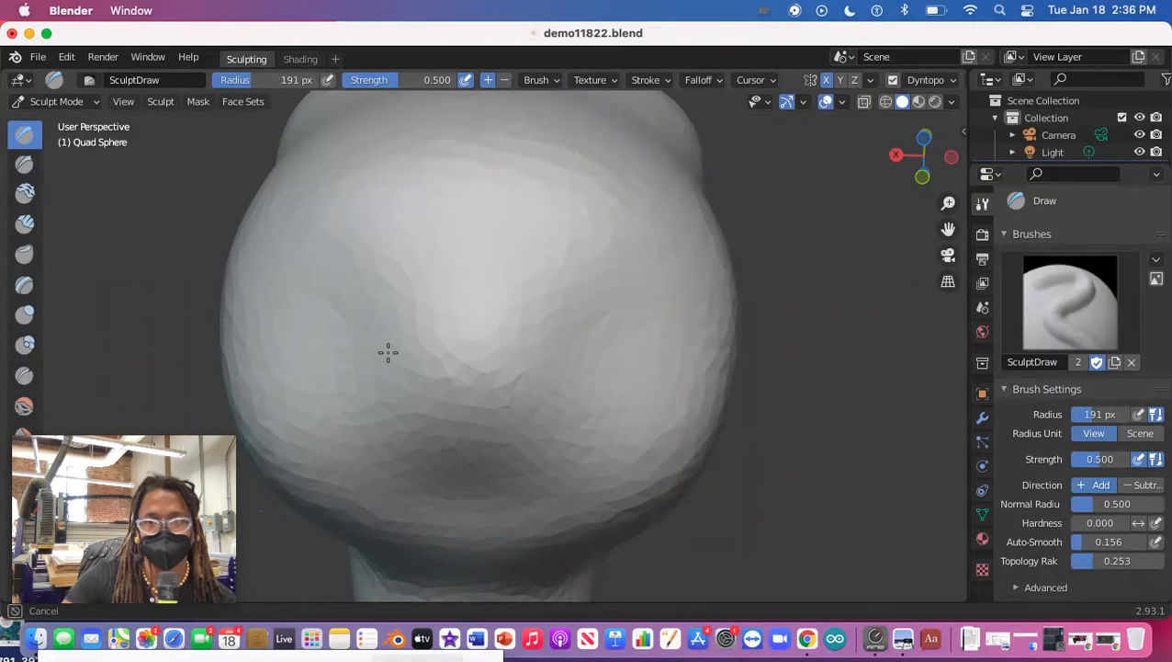
pyautogui.moveTo(472, 366)
pyautogui.mouseDown(button='middle')
pyautogui.moveTo(507, 353)
pyautogui.moveTo(523, 464)
pyautogui.moveTo(568, 420)
pyautogui.moveTo(416, 370)
pyautogui.moveTo(494, 201)
pyautogui.moveTo(326, 235)
pyautogui.moveTo(207, 415)
pyautogui.mouseUp(button='middle')
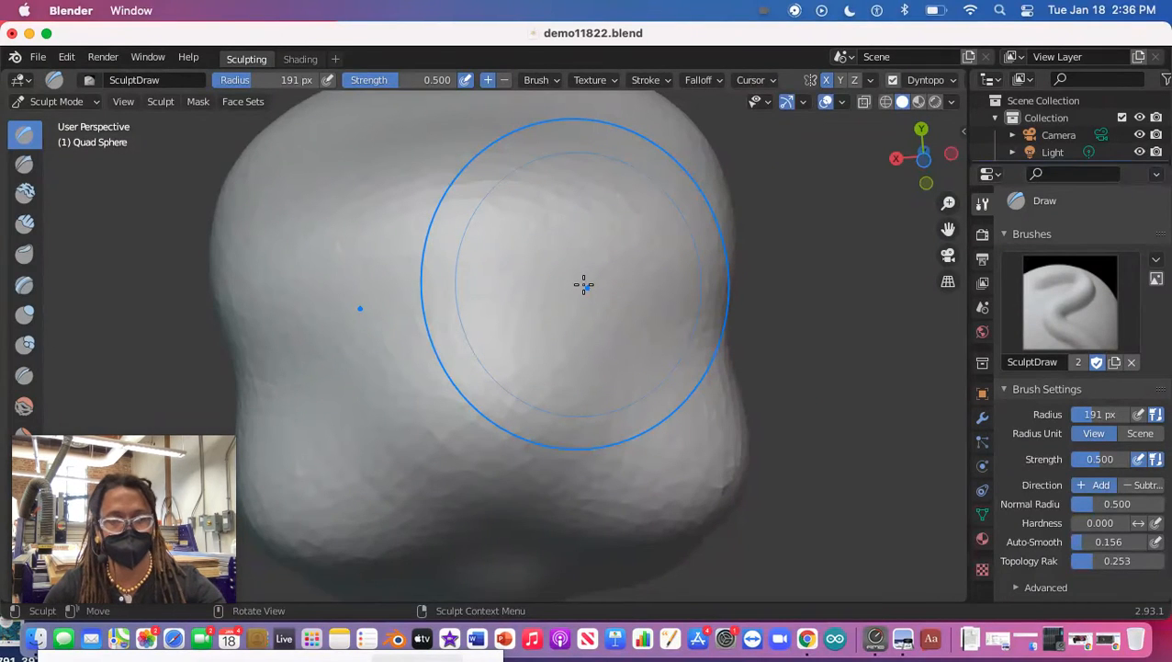
# Step: Raise a ridge across the upper face, set the brush direction to Subtract and carve a broad hollow below it
pyautogui.moveTo(581, 280)
pyautogui.mouseDown()
pyautogui.moveTo(435, 359)
pyautogui.moveTo(389, 319)
pyautogui.moveTo(414, 216)
pyautogui.moveTo(445, 336)
pyautogui.moveTo(707, 386)
pyautogui.mouseUp()
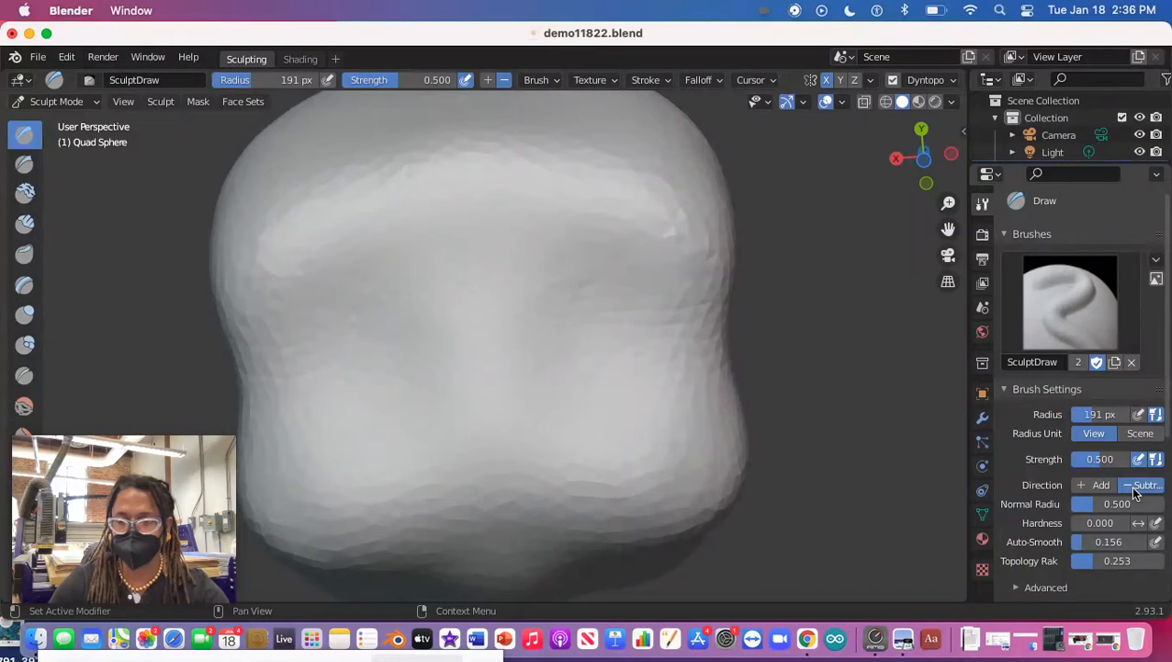
pyautogui.rightClick(1093, 488)
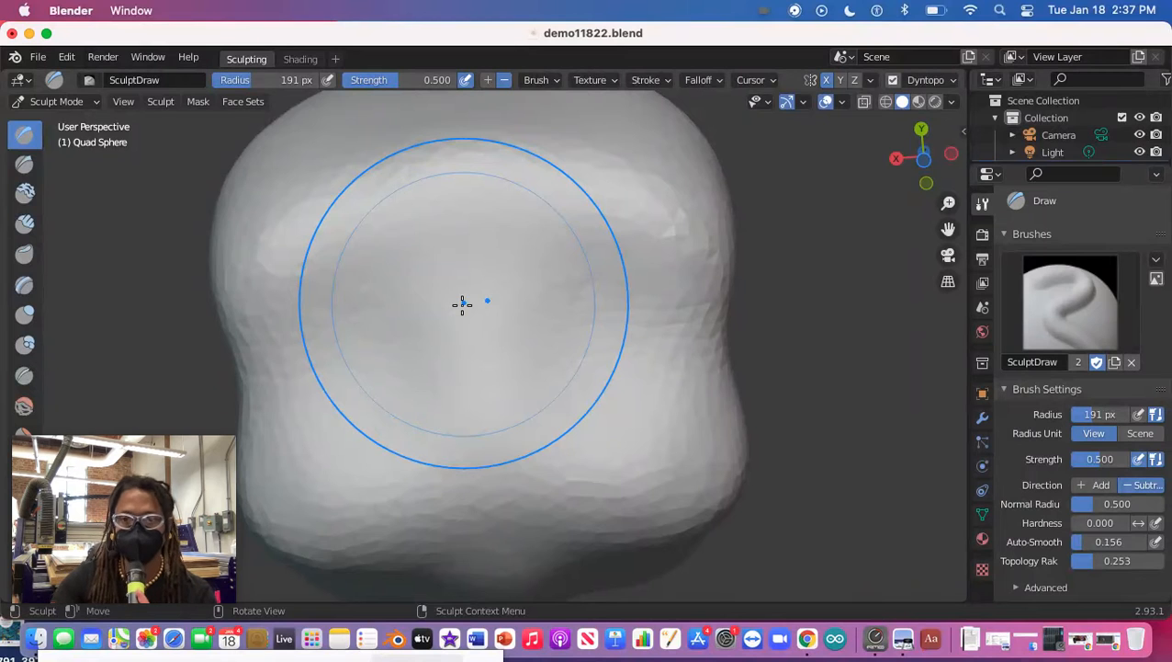
pyautogui.moveTo(414, 330)
pyautogui.mouseDown(button='middle')
pyautogui.moveTo(518, 419)
pyautogui.moveTo(576, 338)
pyautogui.moveTo(437, 423)
pyautogui.moveTo(416, 269)
pyautogui.moveTo(588, 386)
pyautogui.mouseUp(button='middle')
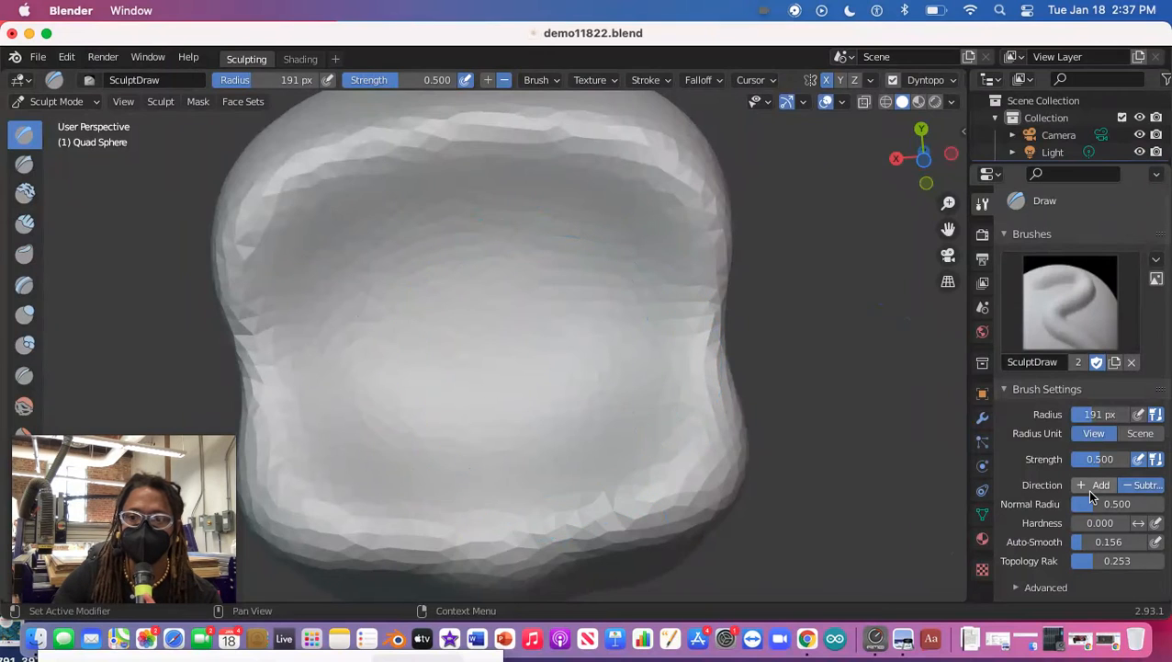
# Step: Set the brush direction back to Add and thicken the form's sides with mirrored strokes
pyautogui.moveTo(371, 309)
pyautogui.mouseDown(button='middle')
pyautogui.moveTo(518, 405)
pyautogui.moveTo(371, 280)
pyautogui.moveTo(502, 175)
pyautogui.moveTo(445, 369)
pyautogui.moveTo(281, 230)
pyautogui.moveTo(143, 372)
pyautogui.moveTo(211, 353)
pyautogui.moveTo(228, 366)
pyautogui.moveTo(272, 319)
pyautogui.moveTo(353, 482)
pyautogui.moveTo(416, 267)
pyautogui.moveTo(201, 293)
pyautogui.mouseUp(button='middle')
pyautogui.moveTo(245, 461)
pyautogui.mouseDown(button='middle')
pyautogui.moveTo(348, 201)
pyautogui.moveTo(376, 417)
pyautogui.moveTo(330, 314)
pyautogui.moveTo(461, 243)
pyautogui.moveTo(537, 353)
pyautogui.moveTo(403, 470)
pyautogui.moveTo(537, 348)
pyautogui.moveTo(489, 319)
pyautogui.moveTo(398, 306)
pyautogui.moveTo(618, 326)
pyautogui.moveTo(688, 298)
pyautogui.moveTo(623, 222)
pyautogui.moveTo(670, 238)
pyautogui.moveTo(782, 318)
pyautogui.moveTo(438, 330)
pyautogui.moveTo(691, 232)
pyautogui.moveTo(744, 259)
pyautogui.moveTo(689, 321)
pyautogui.moveTo(544, 354)
pyautogui.moveTo(717, 275)
pyautogui.moveTo(756, 282)
pyautogui.mouseUp(button='middle')
pyautogui.moveTo(484, 323)
pyautogui.mouseDown()
pyautogui.moveTo(442, 332)
pyautogui.moveTo(552, 162)
pyautogui.moveTo(429, 127)
pyautogui.moveTo(404, 142)
pyautogui.moveTo(277, 362)
pyautogui.mouseUp()
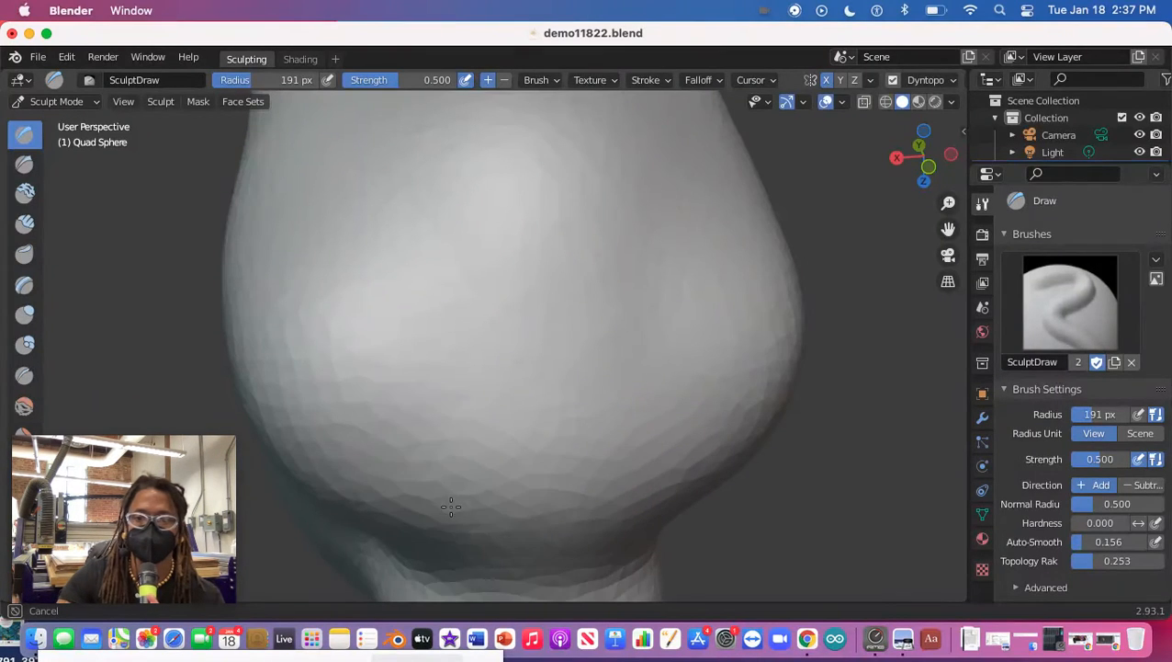
pyautogui.moveTo(542, 462); pyautogui.dragTo(731, 421, button='middle')
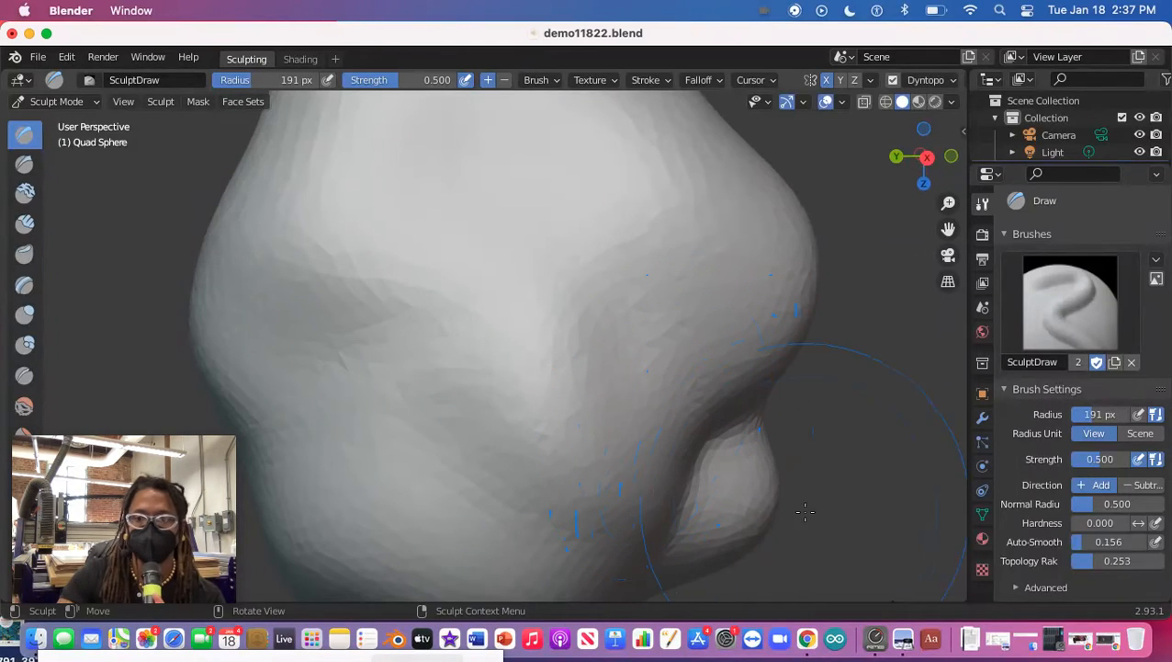
pyautogui.rightClick(744, 459)
# Step: Build a large rounded bulge on the front of the form and add mass along its side
pyautogui.moveTo(827, 379)
pyautogui.mouseDown(button='middle')
pyautogui.moveTo(607, 272)
pyautogui.moveTo(604, 314)
pyautogui.moveTo(633, 330)
pyautogui.mouseUp(button='middle')
pyautogui.moveTo(577, 411)
pyautogui.mouseDown()
pyautogui.moveTo(555, 433)
pyautogui.moveTo(487, 263)
pyautogui.moveTo(438, 188)
pyautogui.moveTo(304, 322)
pyautogui.moveTo(516, 340)
pyautogui.moveTo(298, 408)
pyautogui.moveTo(306, 236)
pyautogui.moveTo(266, 404)
pyautogui.moveTo(387, 165)
pyautogui.moveTo(227, 318)
pyautogui.mouseUp()
pyautogui.moveTo(289, 226); pyautogui.dragTo(227, 294)
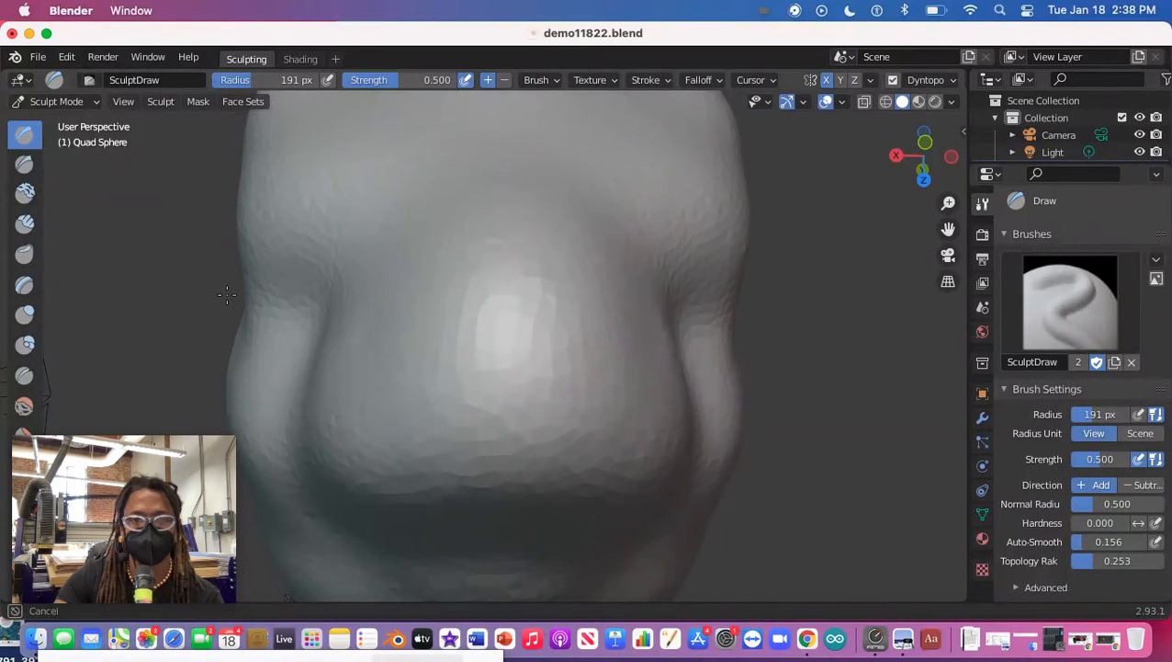
pyautogui.moveTo(303, 271)
pyautogui.mouseDown()
pyautogui.moveTo(243, 367)
pyautogui.moveTo(272, 280)
pyautogui.moveTo(364, 405)
pyautogui.moveTo(416, 238)
pyautogui.moveTo(494, 423)
pyautogui.moveTo(413, 369)
pyautogui.moveTo(592, 290)
pyautogui.moveTo(551, 405)
pyautogui.moveTo(431, 380)
pyautogui.moveTo(537, 457)
pyautogui.moveTo(599, 450)
pyautogui.moveTo(539, 461)
pyautogui.moveTo(510, 377)
pyautogui.mouseUp()
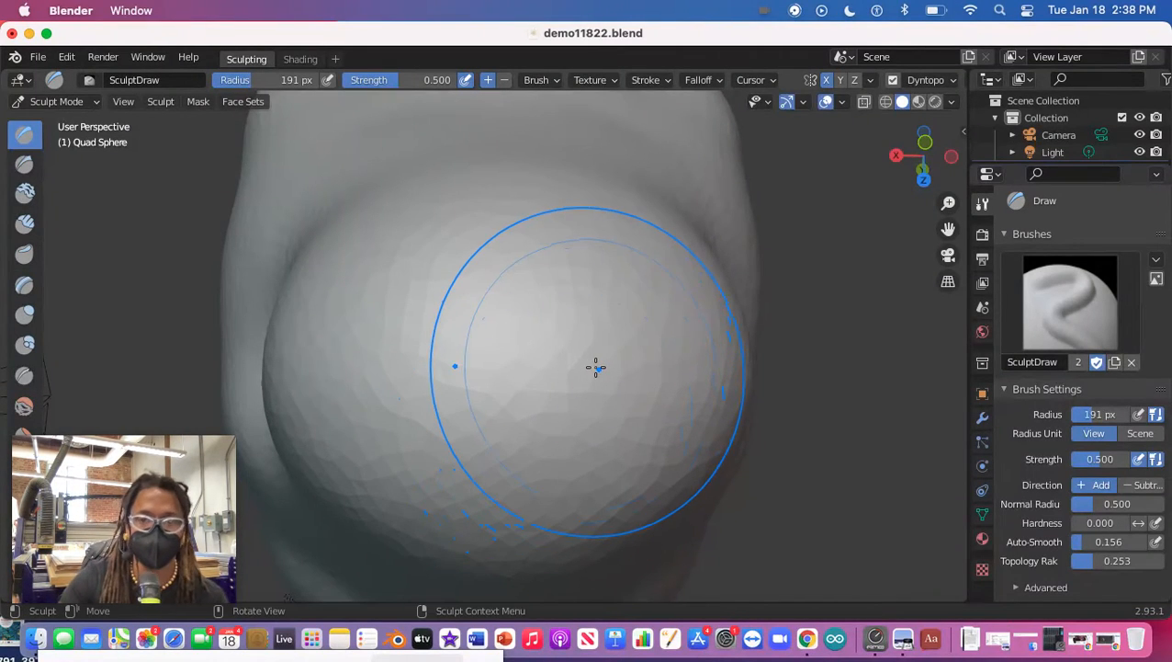
pyautogui.moveTo(549, 315)
pyautogui.mouseDown(button='middle')
pyautogui.moveTo(552, 401)
pyautogui.moveTo(581, 471)
pyautogui.moveTo(766, 439)
pyautogui.moveTo(690, 372)
pyautogui.moveTo(889, 203)
pyautogui.moveTo(712, 312)
pyautogui.moveTo(625, 390)
pyautogui.moveTo(489, 474)
pyautogui.moveTo(603, 548)
pyautogui.moveTo(680, 537)
pyautogui.moveTo(673, 479)
pyautogui.moveTo(712, 385)
pyautogui.moveTo(777, 374)
pyautogui.moveTo(766, 296)
pyautogui.moveTo(557, 220)
pyautogui.mouseUp(button='middle')
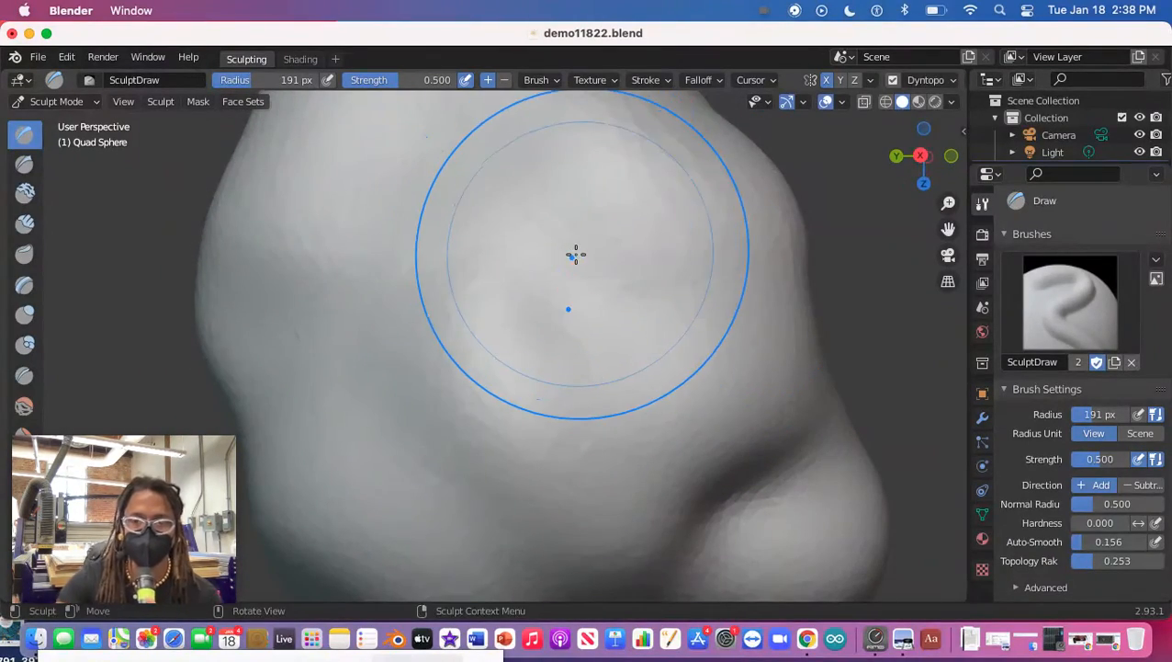
pyautogui.moveTo(547, 282)
pyautogui.mouseDown(button='middle')
pyautogui.moveTo(534, 274)
pyautogui.moveTo(763, 179)
pyautogui.moveTo(763, 198)
pyautogui.moveTo(685, 203)
pyautogui.moveTo(712, 351)
pyautogui.moveTo(793, 465)
pyautogui.moveTo(514, 334)
pyautogui.moveTo(439, 319)
pyautogui.moveTo(543, 303)
pyautogui.mouseUp(button='middle')
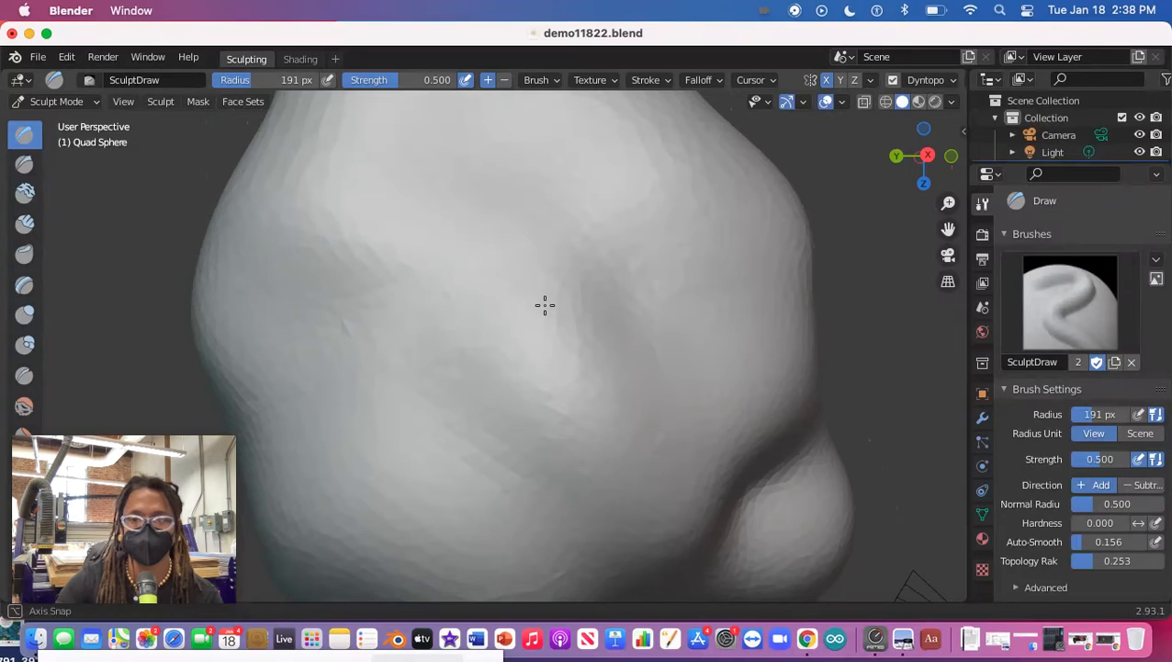
# Step: Undo the recent sculpt strokes step by step until the form is back in Object Mode
pyautogui.hotkey('ctrl', 'z')
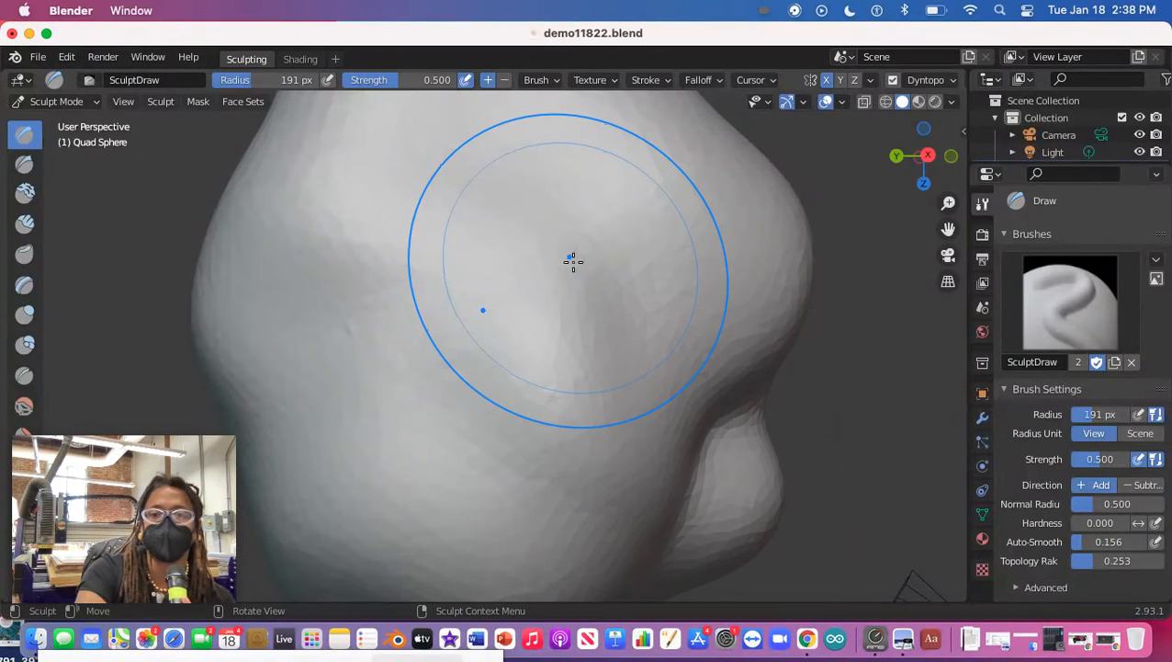
pyautogui.hotkey('ctrl', 'z')
pyautogui.hotkey('ctrl', 'z')
pyautogui.hotkey('ctrl', 'z')
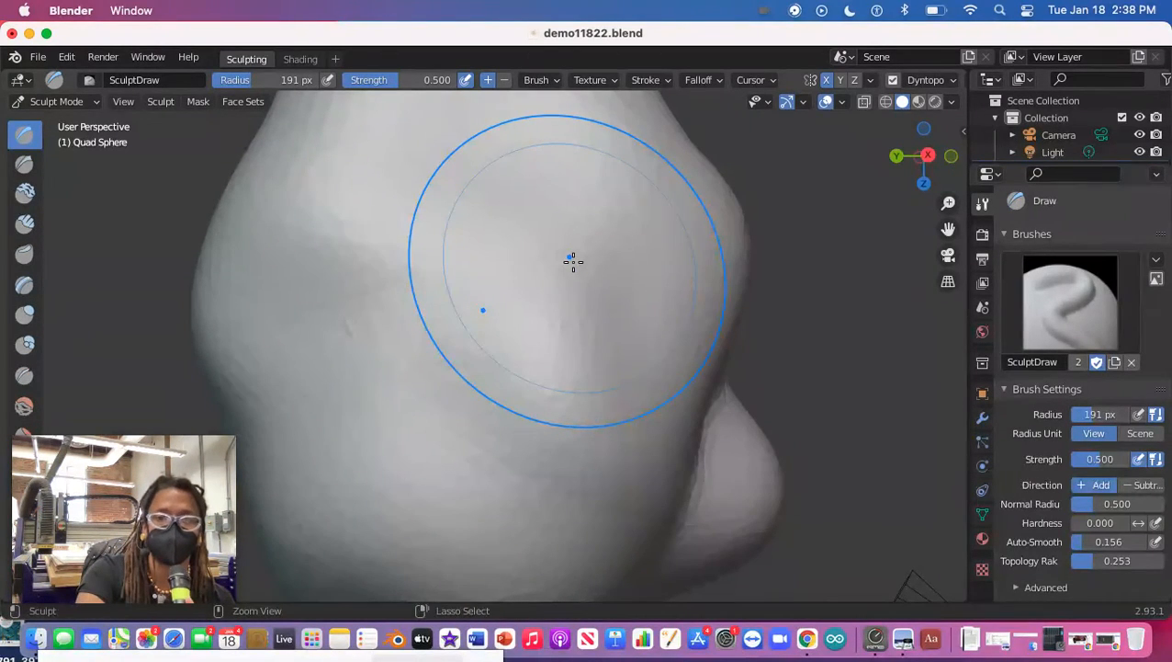
pyautogui.hotkey('ctrl', 'z')
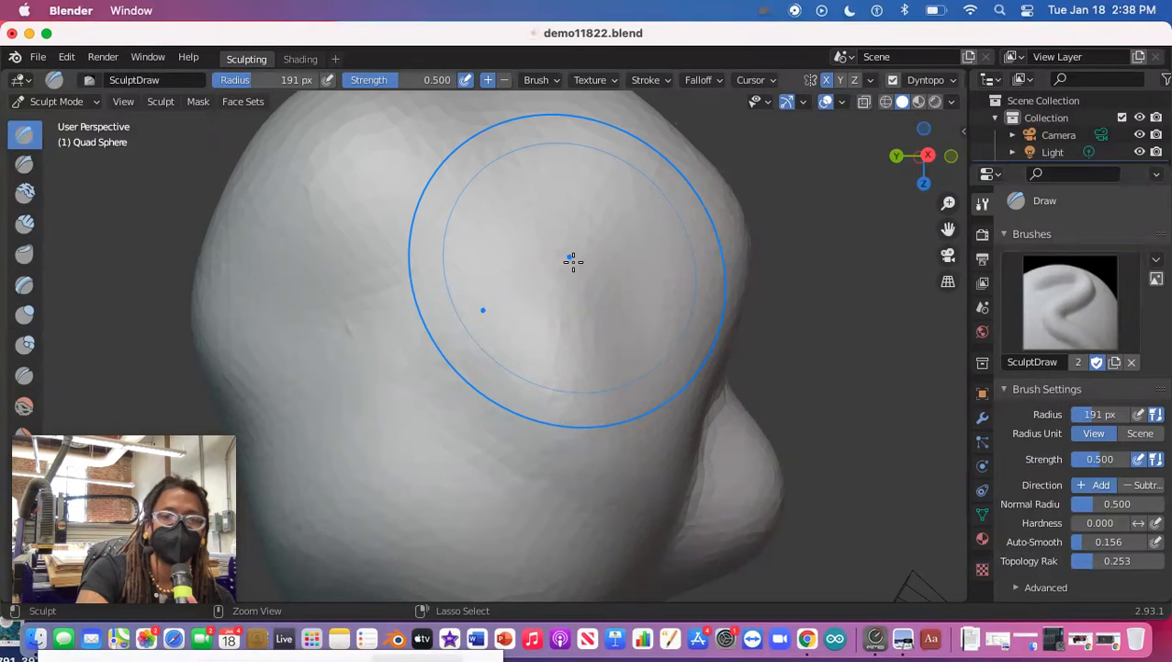
pyautogui.hotkey('ctrl', 'z')
pyautogui.hotkey('ctrl', 'z')
pyautogui.hotkey('ctrl', 'z')
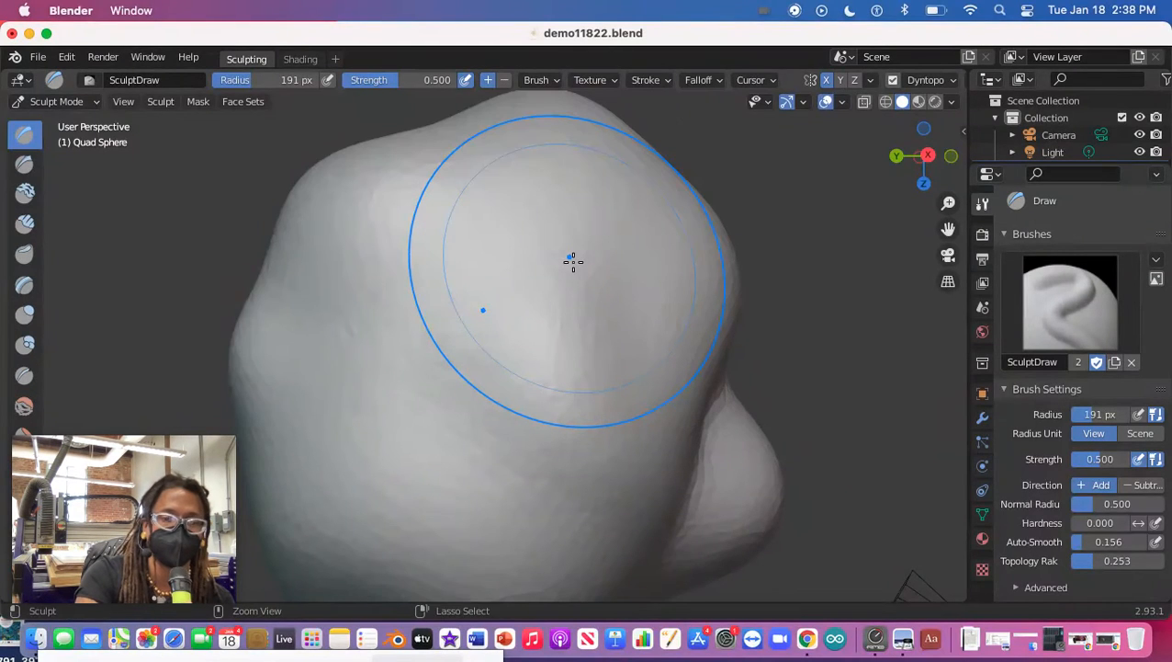
pyautogui.hotkey('ctrl', 'z')
pyautogui.hotkey('ctrl', 'z')
pyautogui.hotkey('ctrl', 'z')
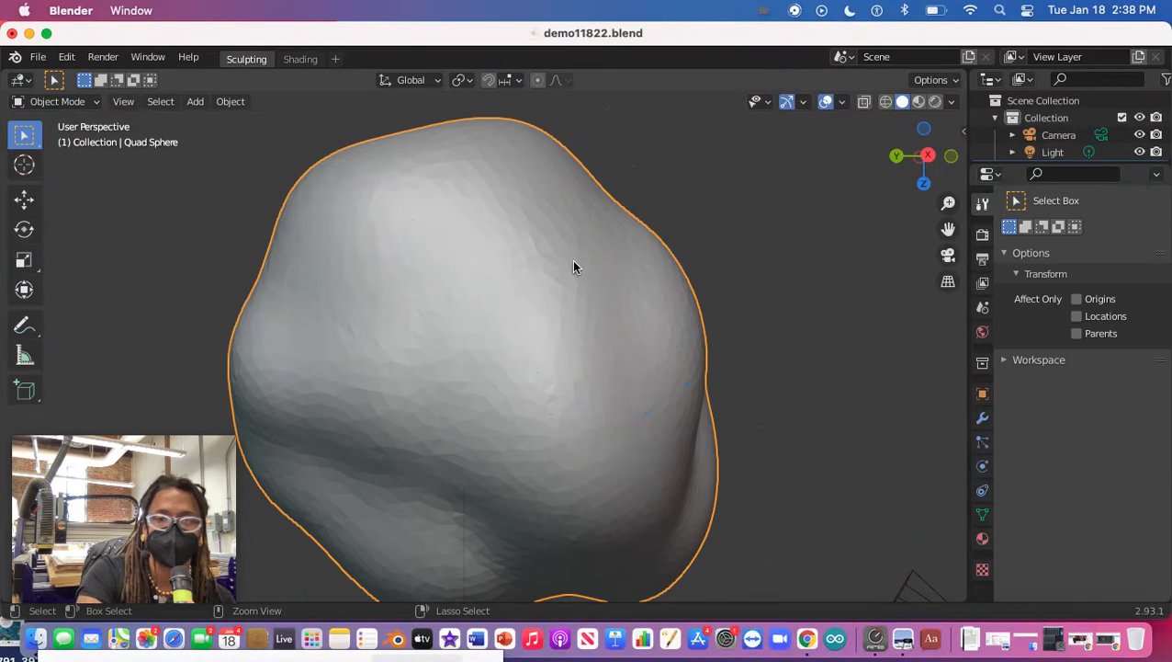
pyautogui.hotkey('ctrl', 'z')
pyautogui.moveTo(533, 250); pyautogui.dragTo(332, 244, button='middle')
pyautogui.hotkey('ctrl', 'z')
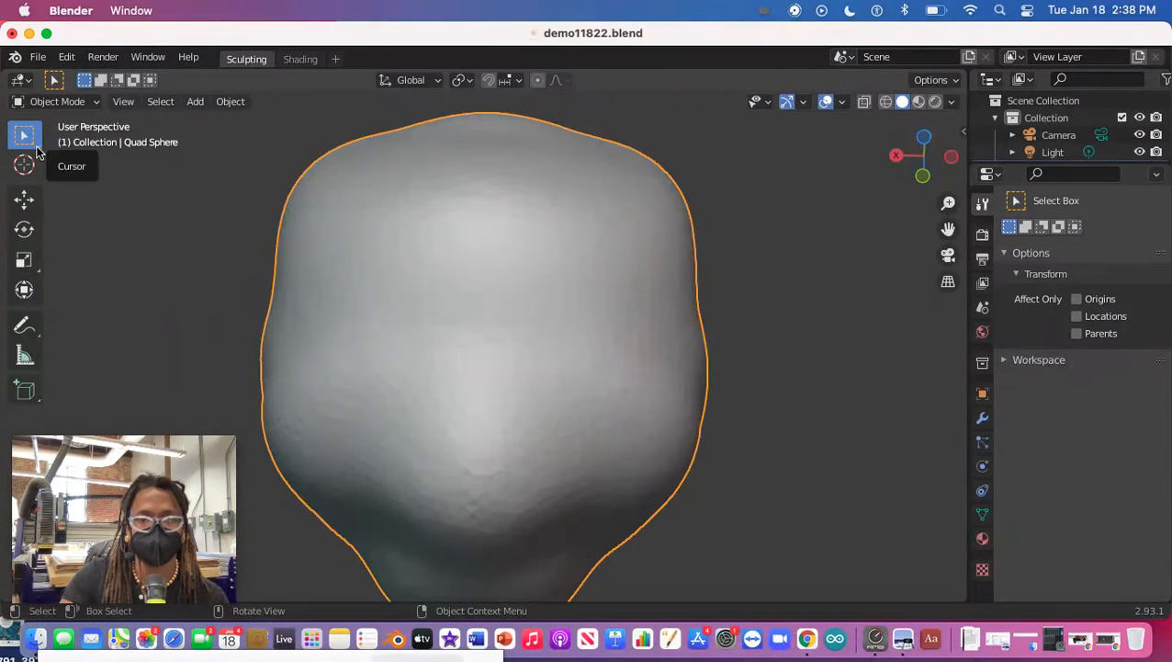
# Step: Open the recent file Slave 2.blend without saving the changes to demo11822.blend
pyautogui.click(34, 60)
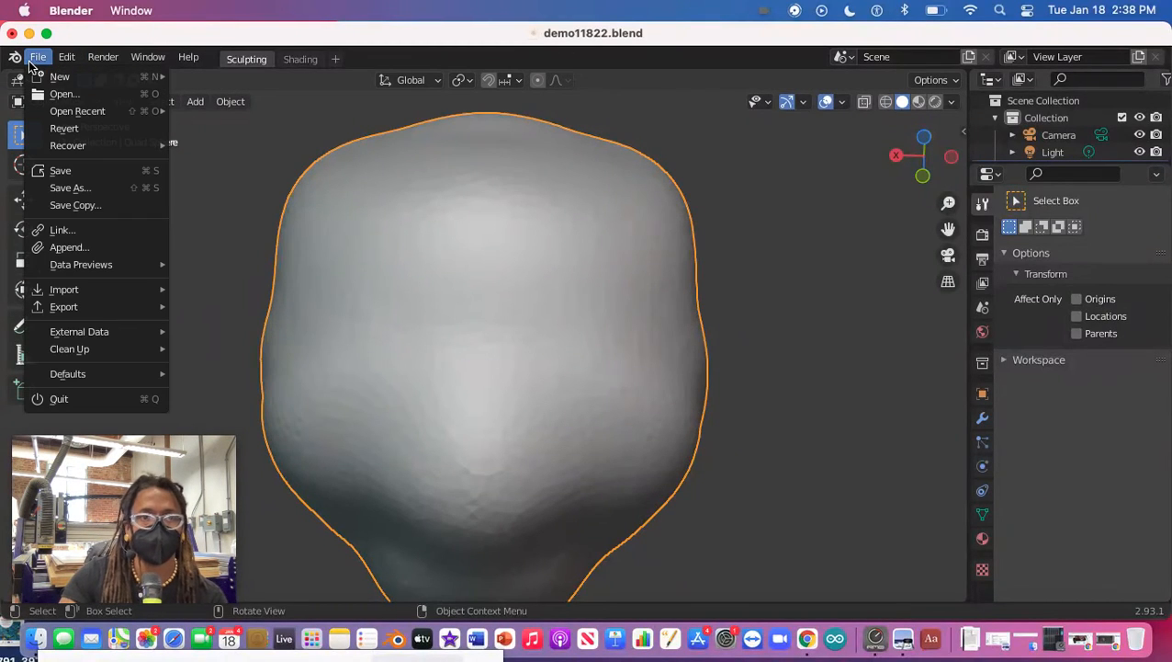
pyautogui.moveTo(74, 150)
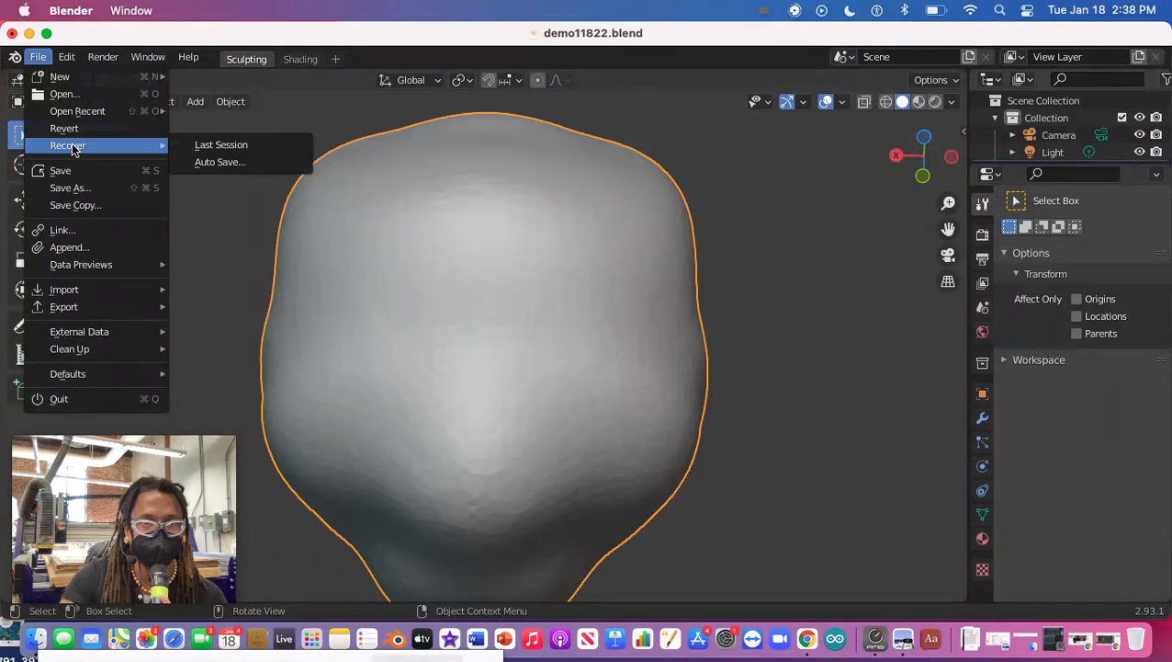
pyautogui.moveTo(129, 288)
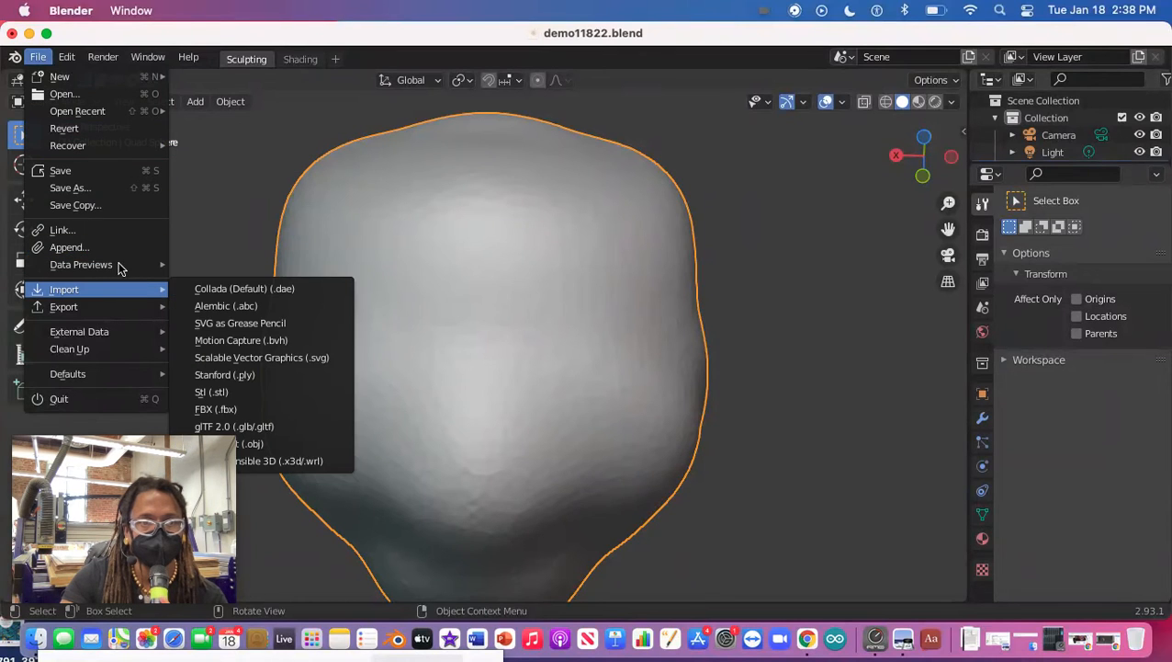
pyautogui.moveTo(73, 112)
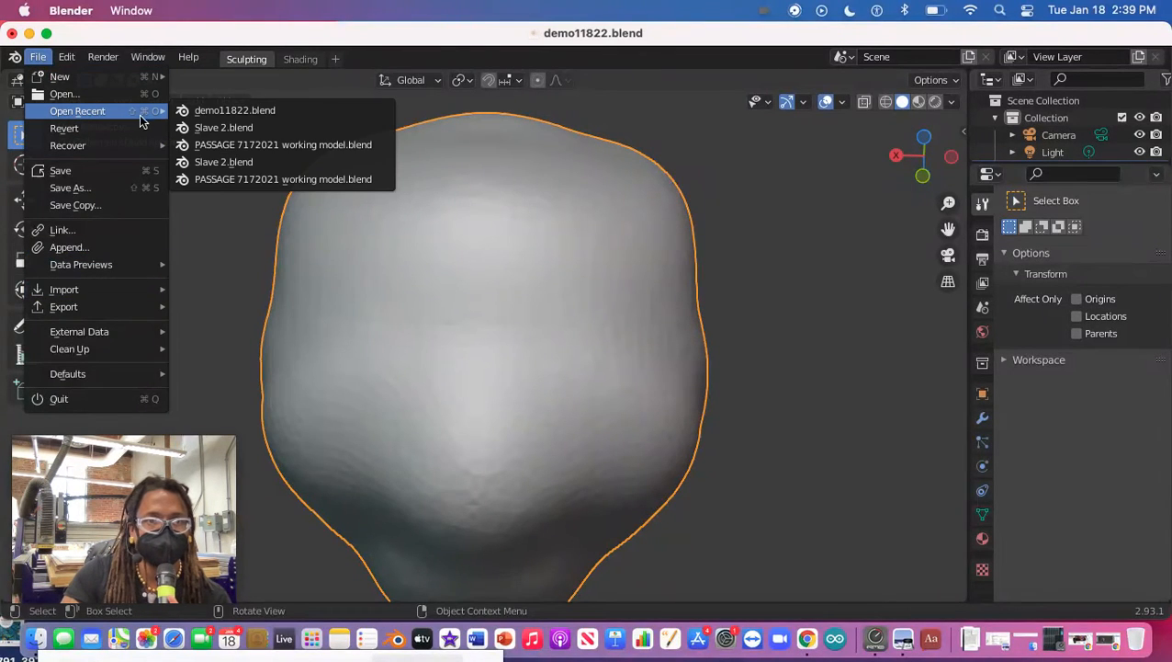
pyautogui.click(224, 128)
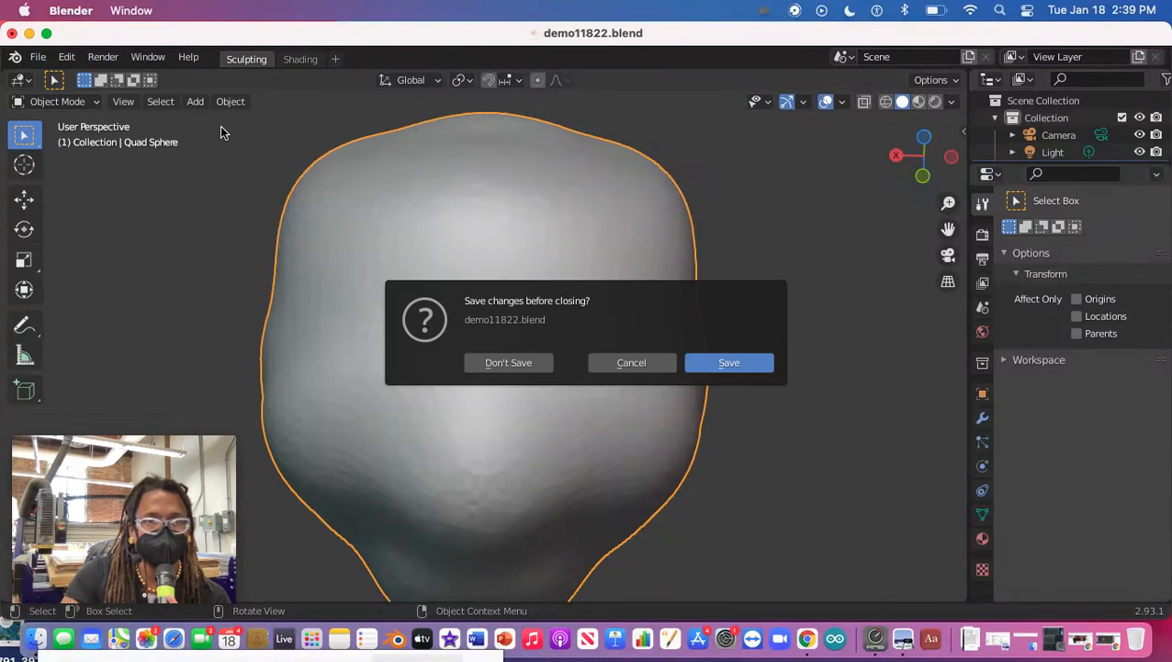
pyautogui.click(505, 363)
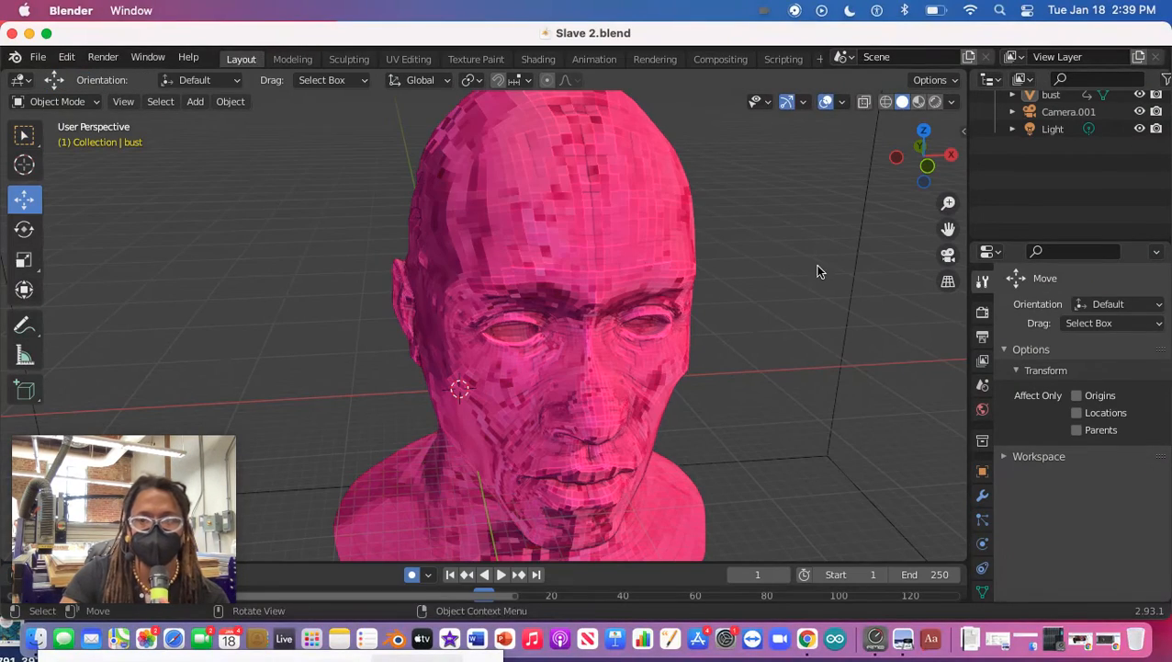
# Step: Inspect the bust's face from the front and side, put it in Sculpt Mode and enable Dyntopo, accepting the vertex data warning
pyautogui.moveTo(810, 277); pyautogui.dragTo(845, 191, button='middle')
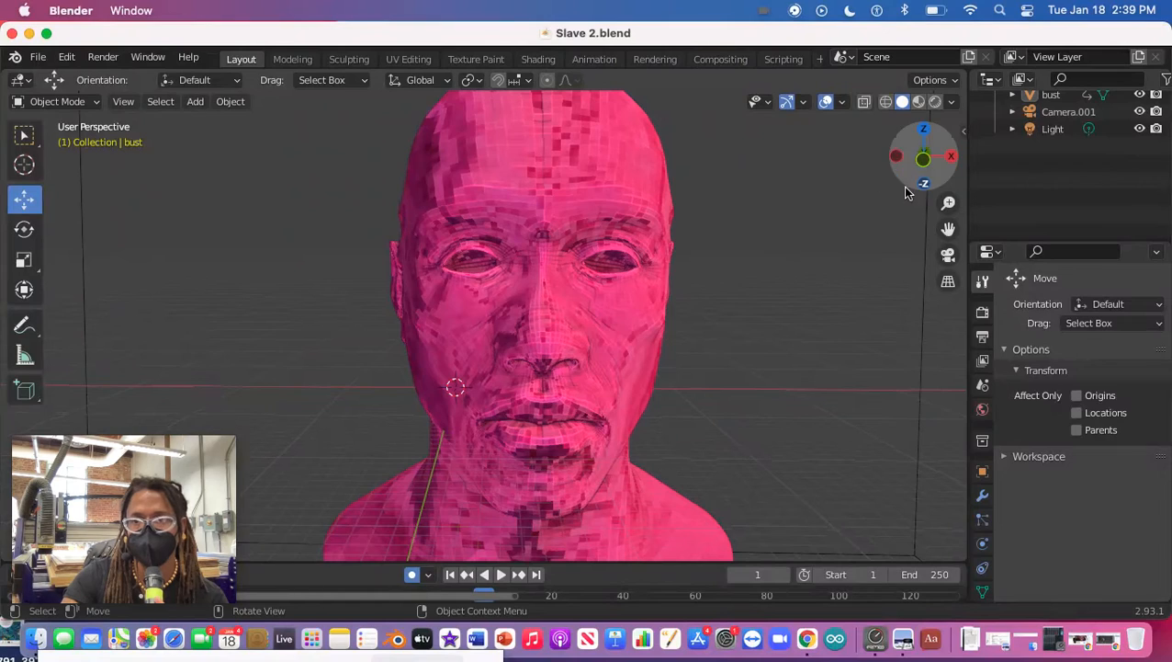
pyautogui.moveTo(948, 203); pyautogui.dragTo(700, 170)
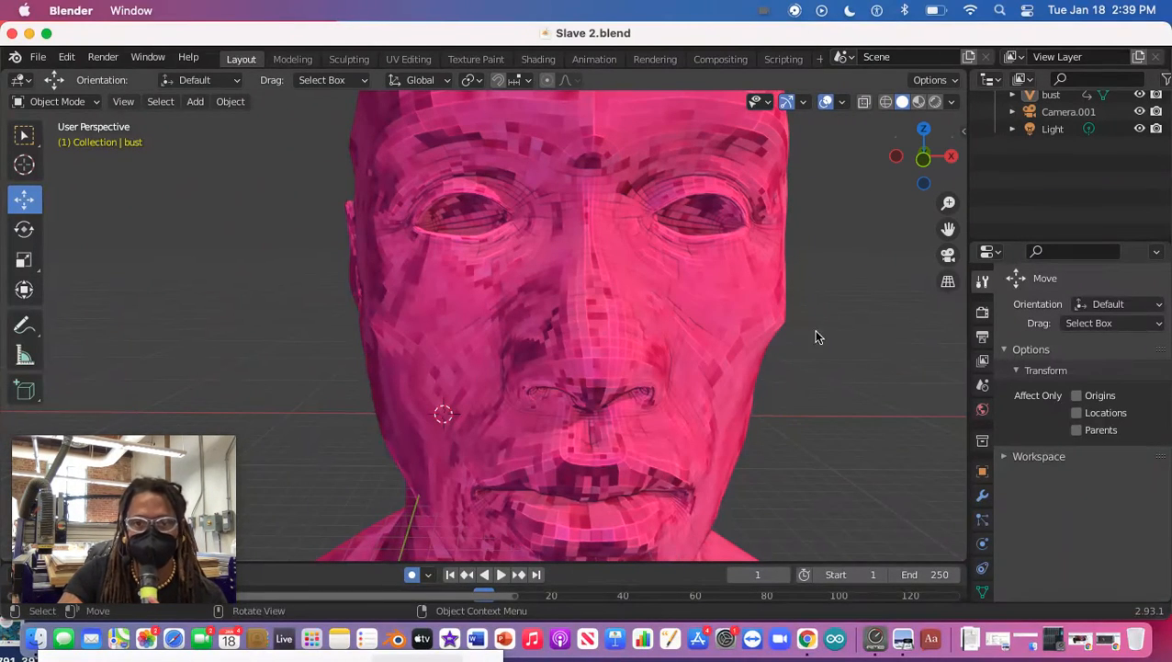
pyautogui.moveTo(877, 298); pyautogui.dragTo(825, 304, button='middle')
pyautogui.scroll(2, 981, 135)
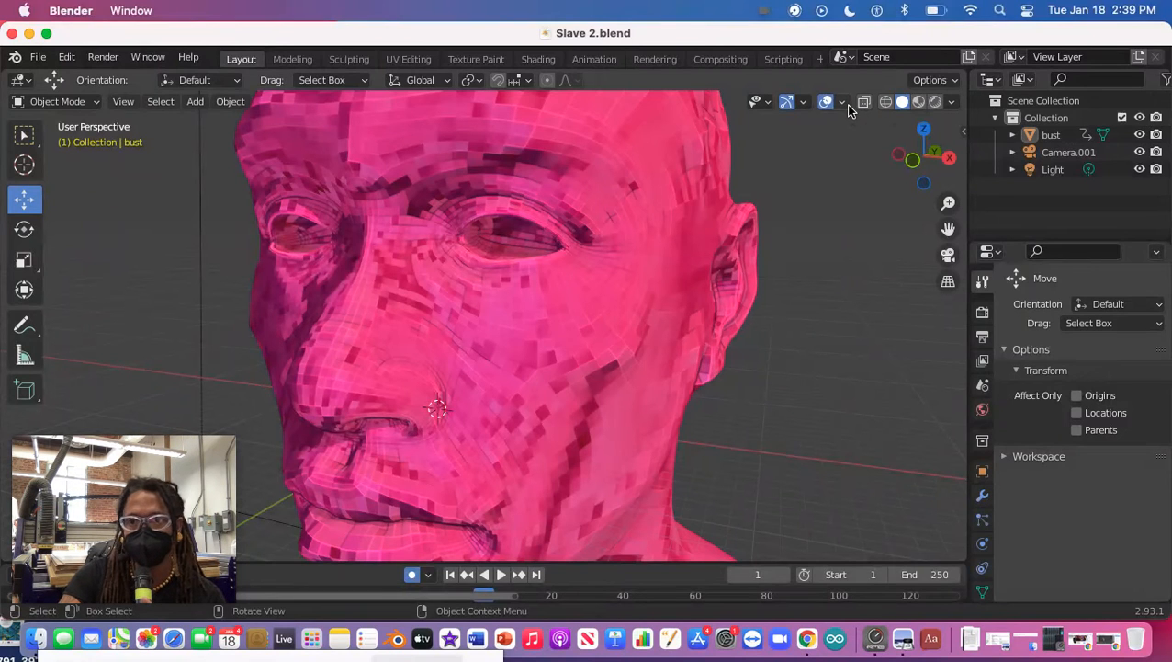
pyautogui.click(952, 102)
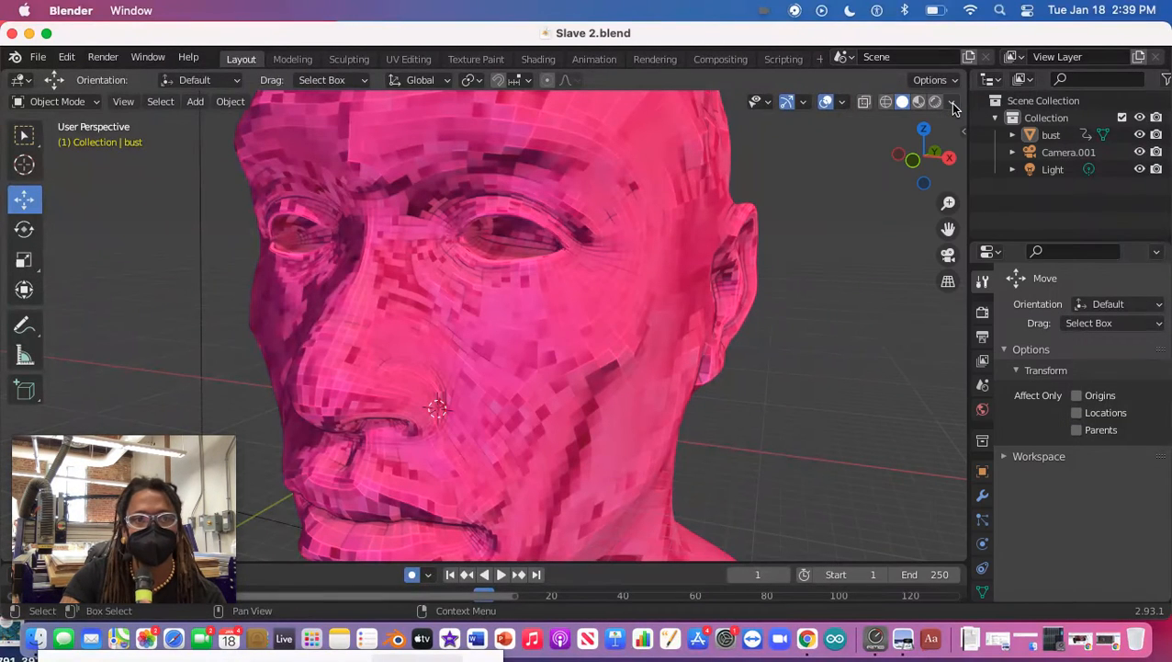
pyautogui.click(55, 101)
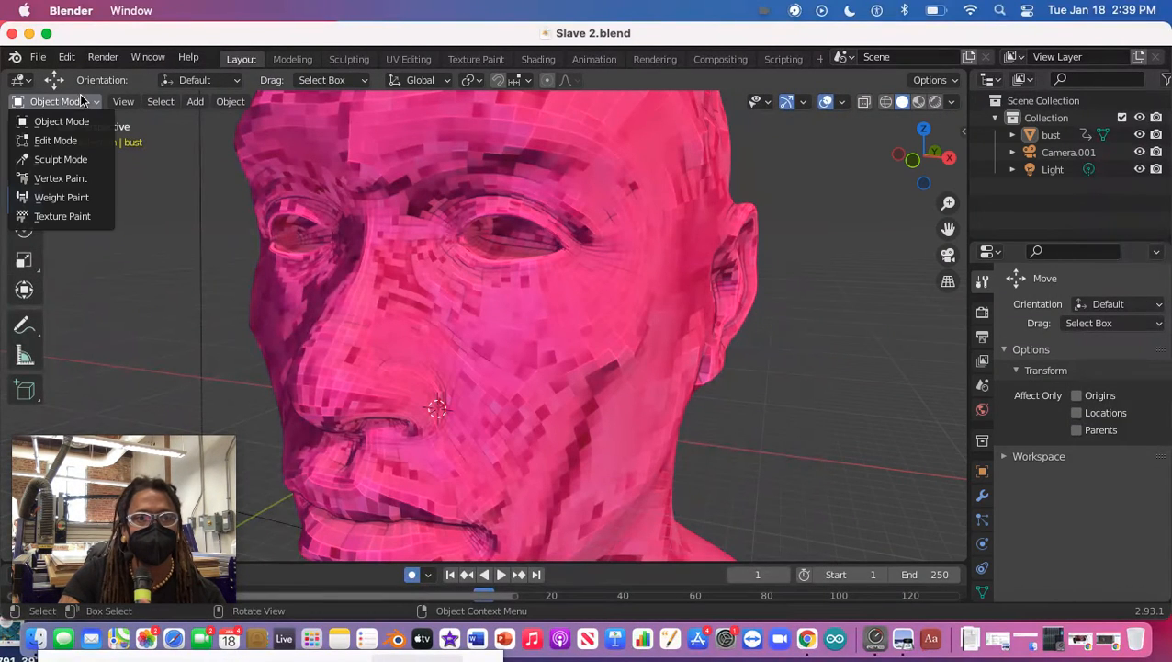
pyautogui.click(84, 160)
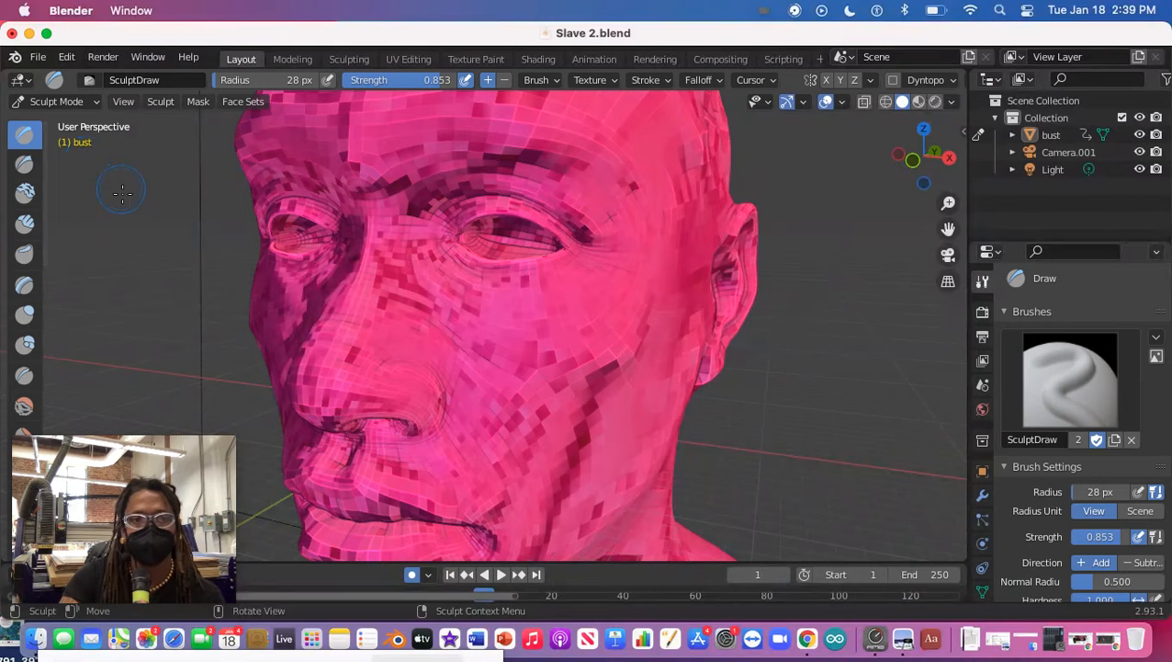
pyautogui.click(892, 84)
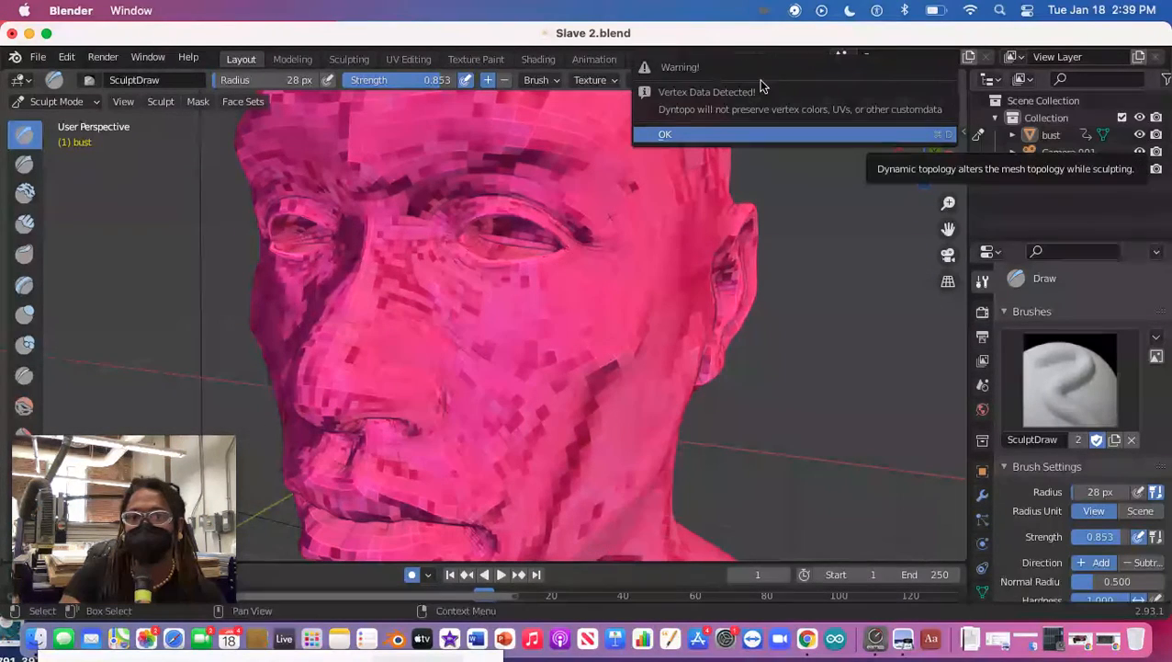
pyautogui.click(721, 136)
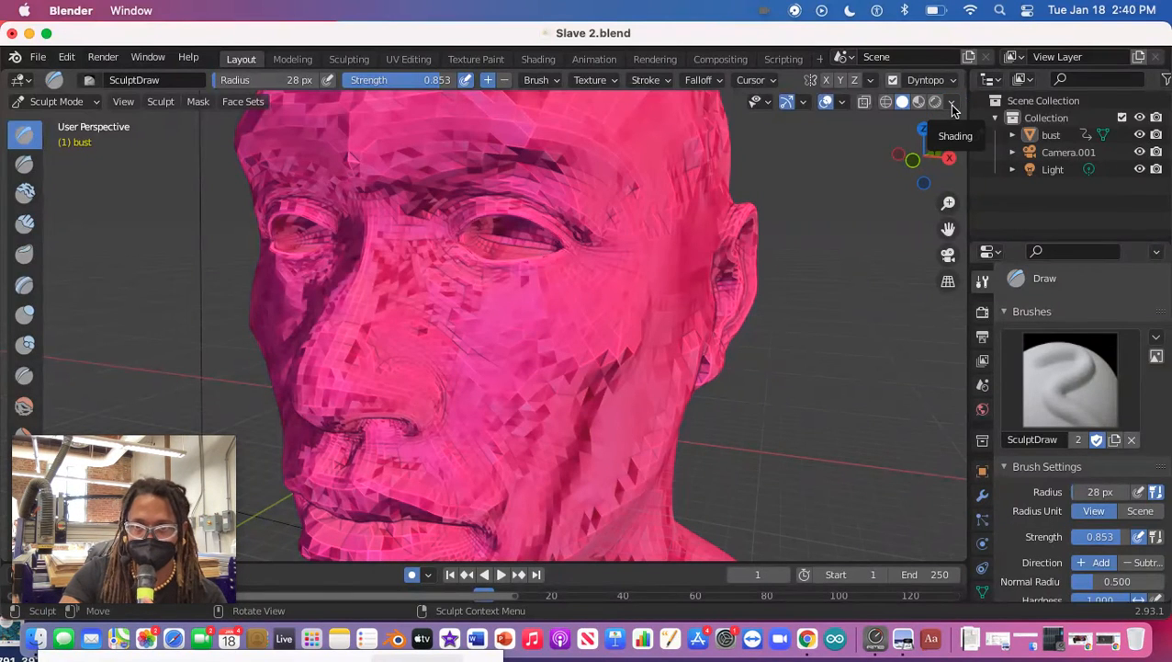
# Step: Examine the custom MatCaps in the Lights preferences and the image files available for MatCap installation, leaving without installing any
pyautogui.click(953, 104)
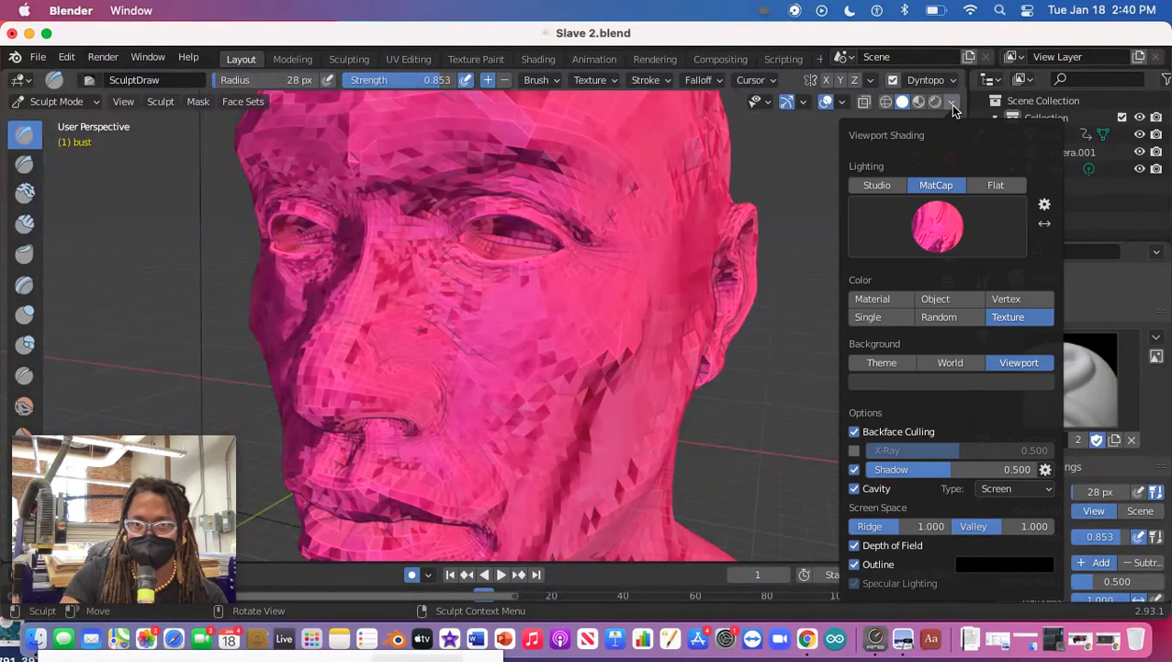
pyautogui.click(938, 235)
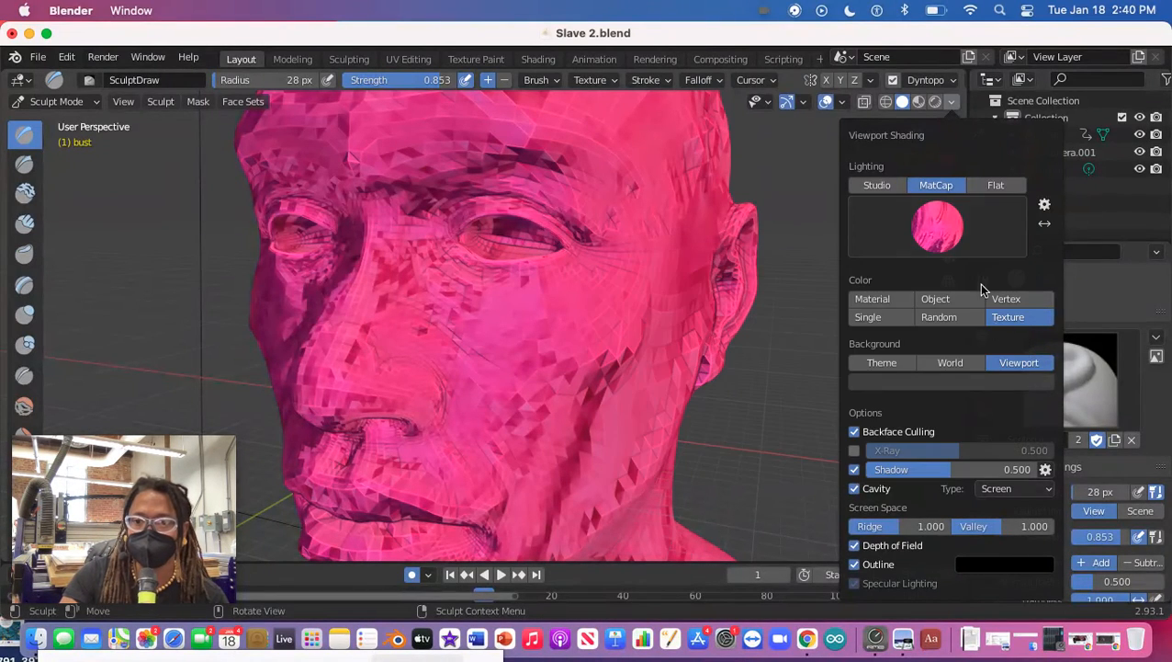
pyautogui.click(1045, 204)
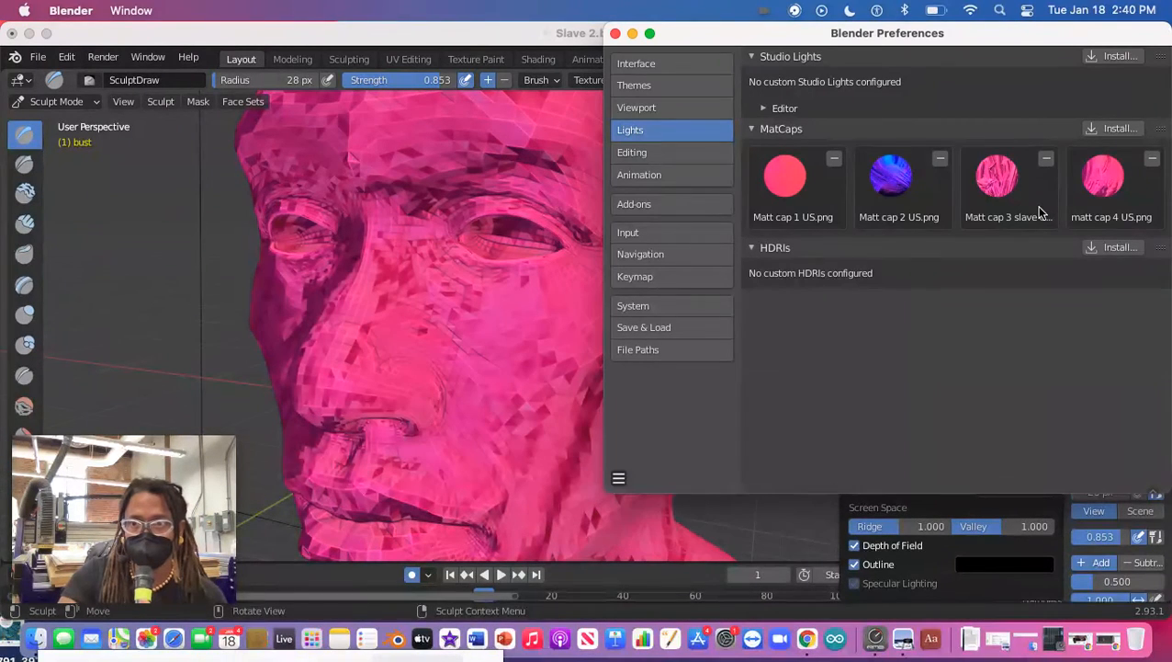
pyautogui.click(1112, 131)
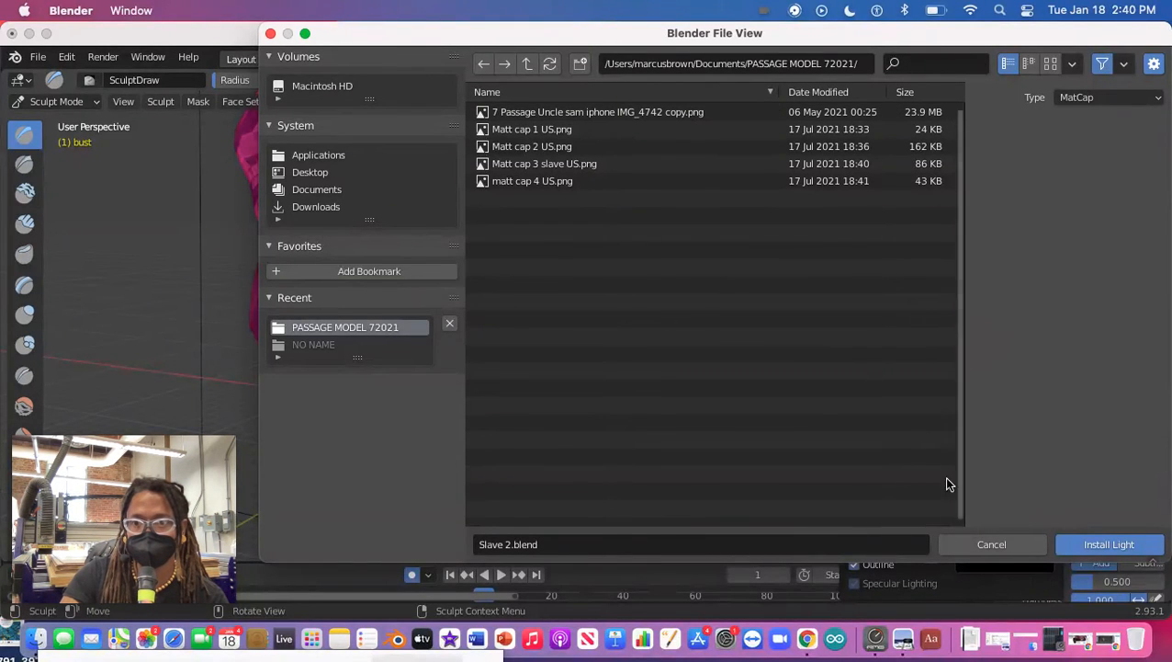
pyautogui.click(962, 539)
pyautogui.moveTo(838, 33); pyautogui.dragTo(609, 34)
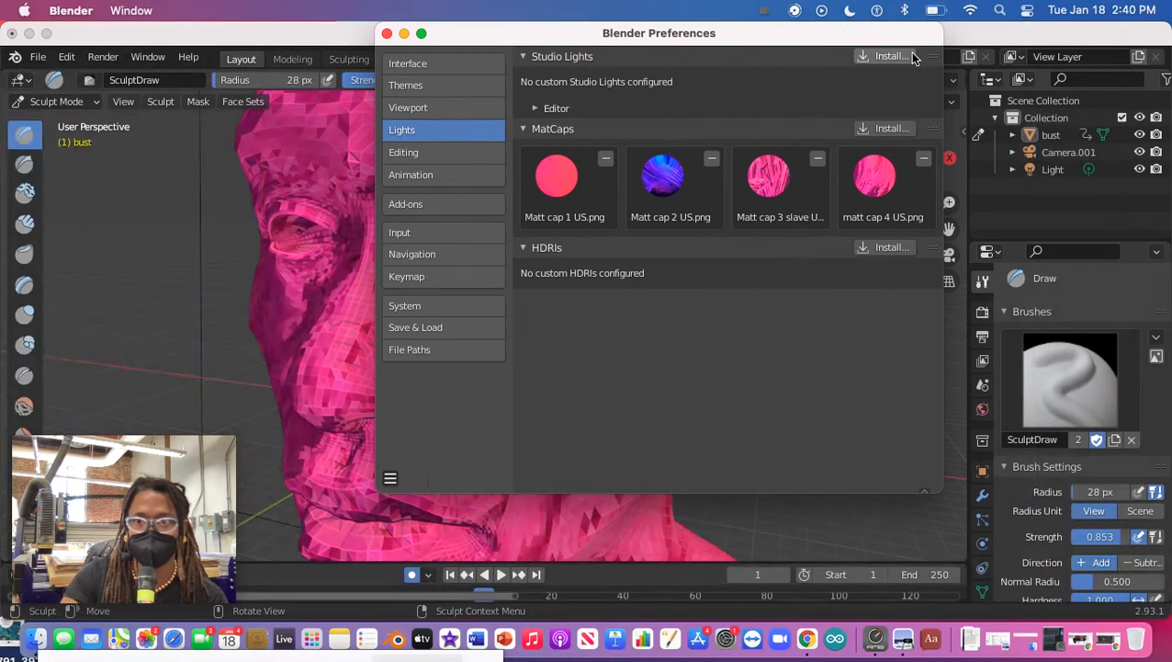
pyautogui.click(387, 34)
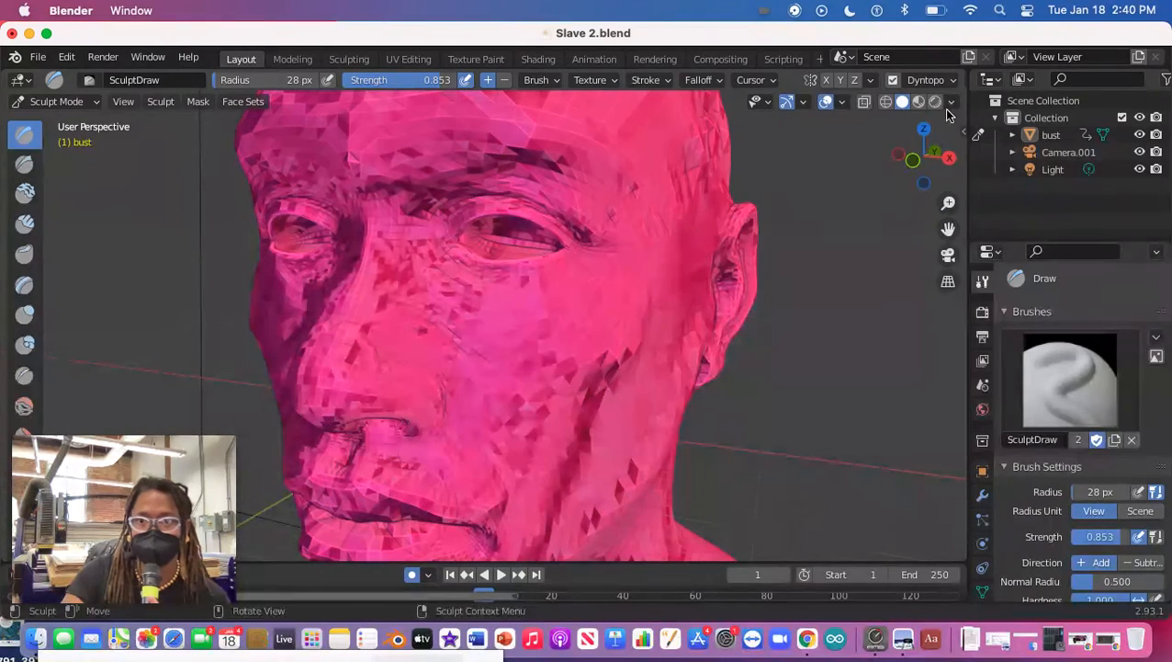
pyautogui.click(953, 102)
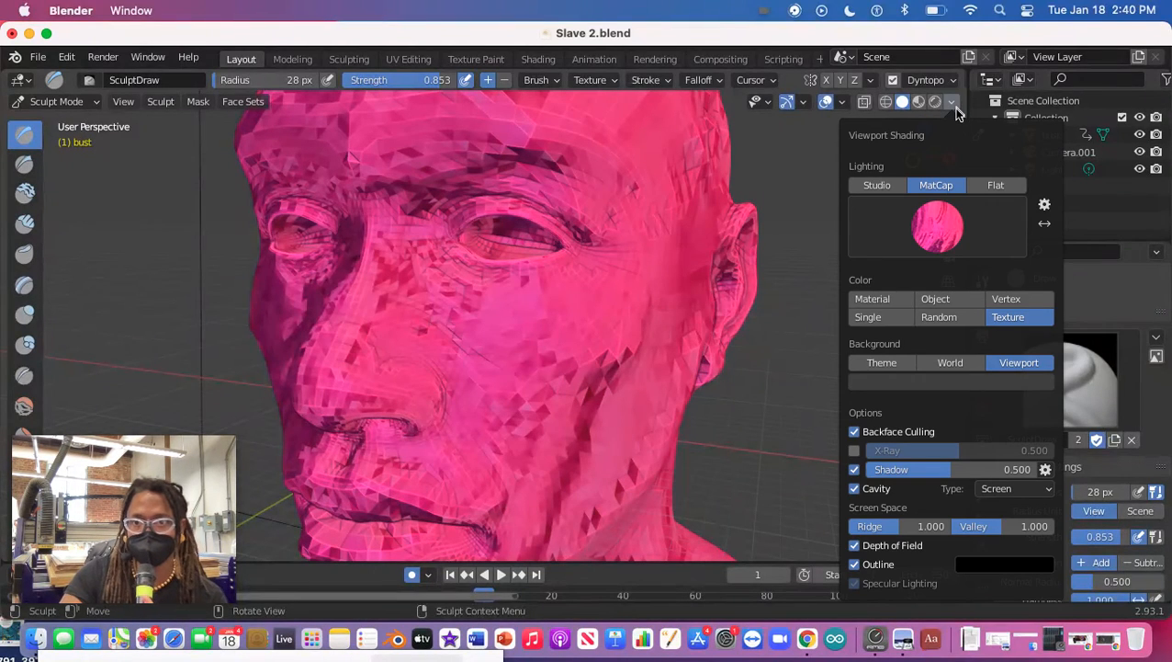
pyautogui.click(1045, 206)
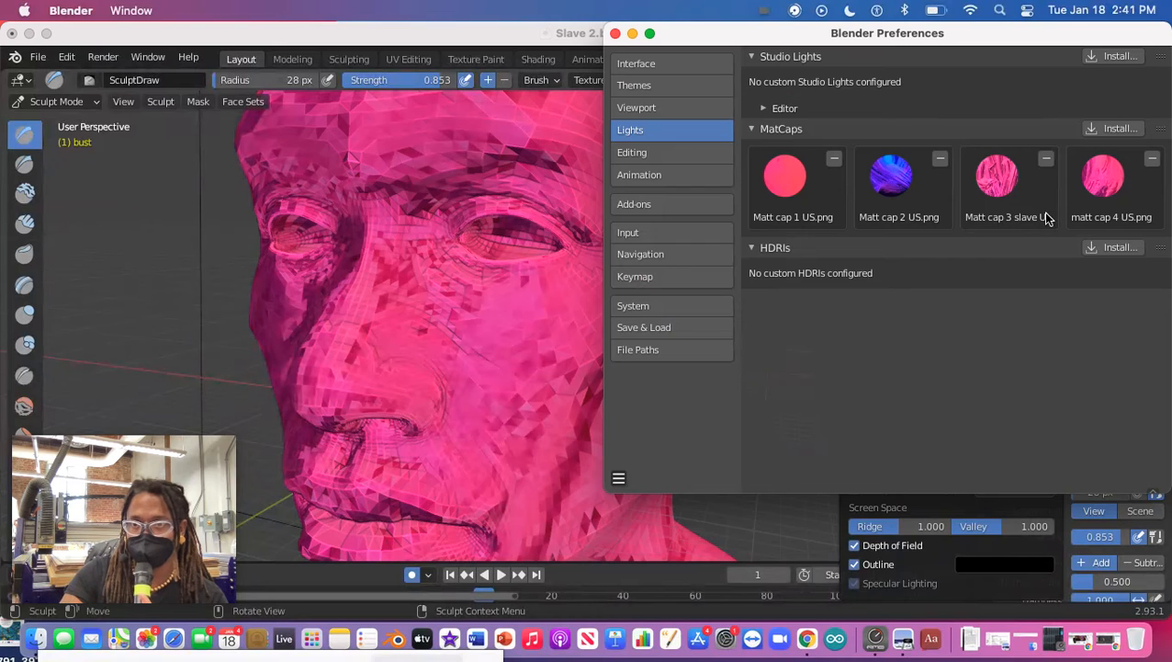
pyautogui.click(1088, 130)
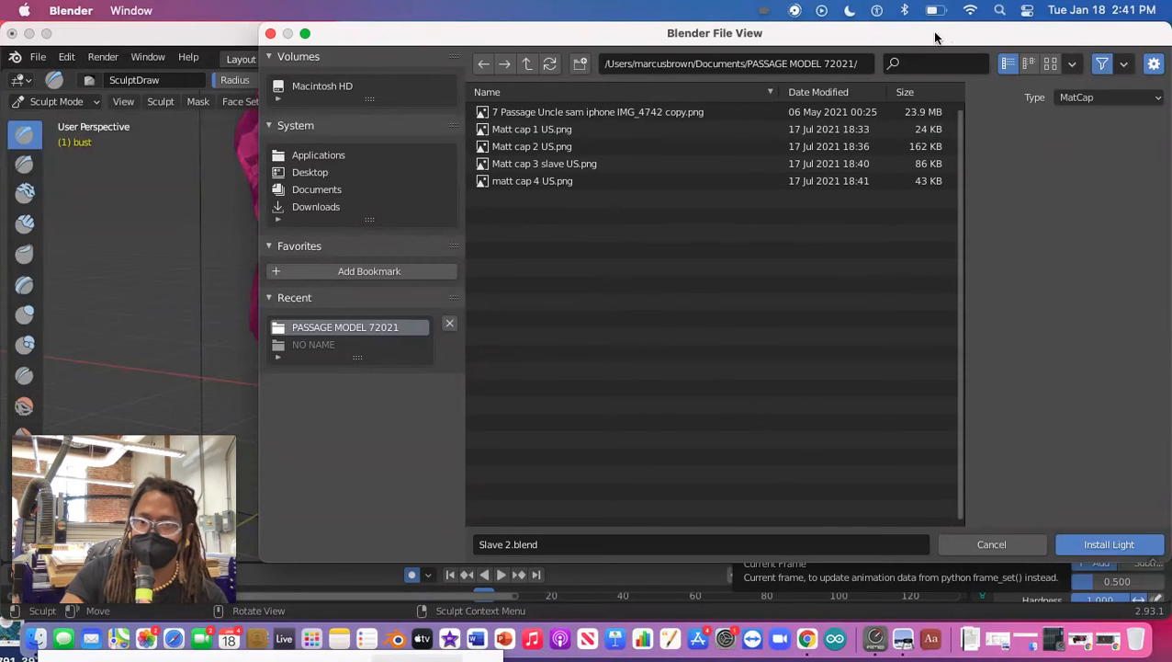
pyautogui.click(972, 547)
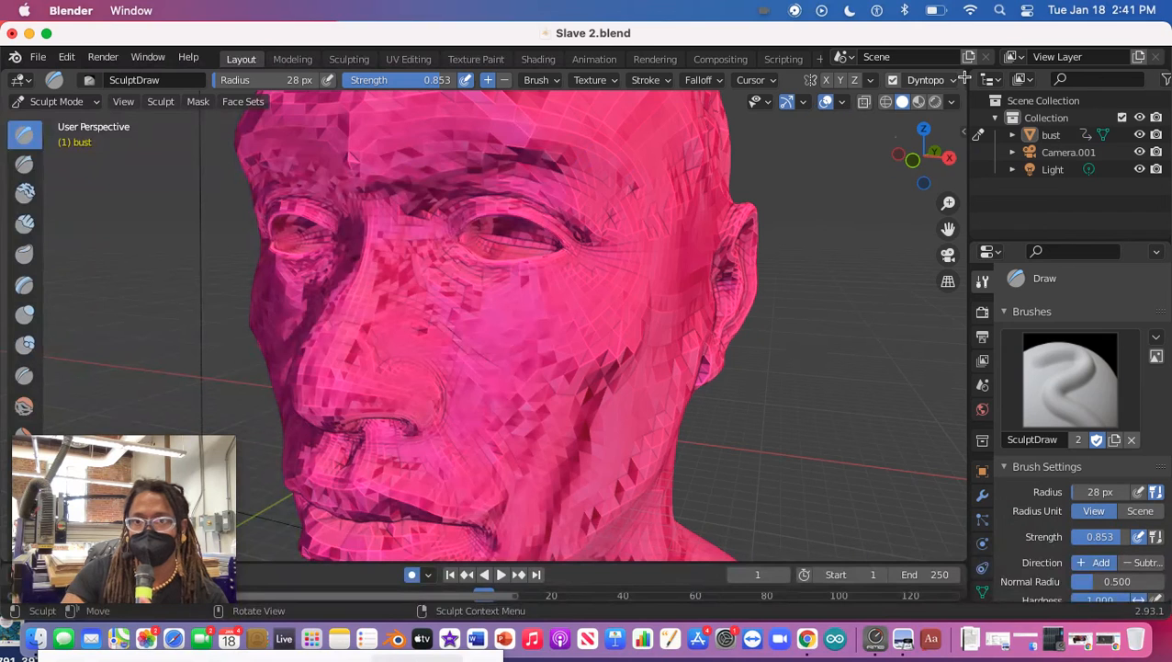
# Step: Apply the Matt cap 3 slave US MatCap to the viewport and undo the Dyntopo and Sculpt Mode changes back to Object Mode
pyautogui.click(951, 102)
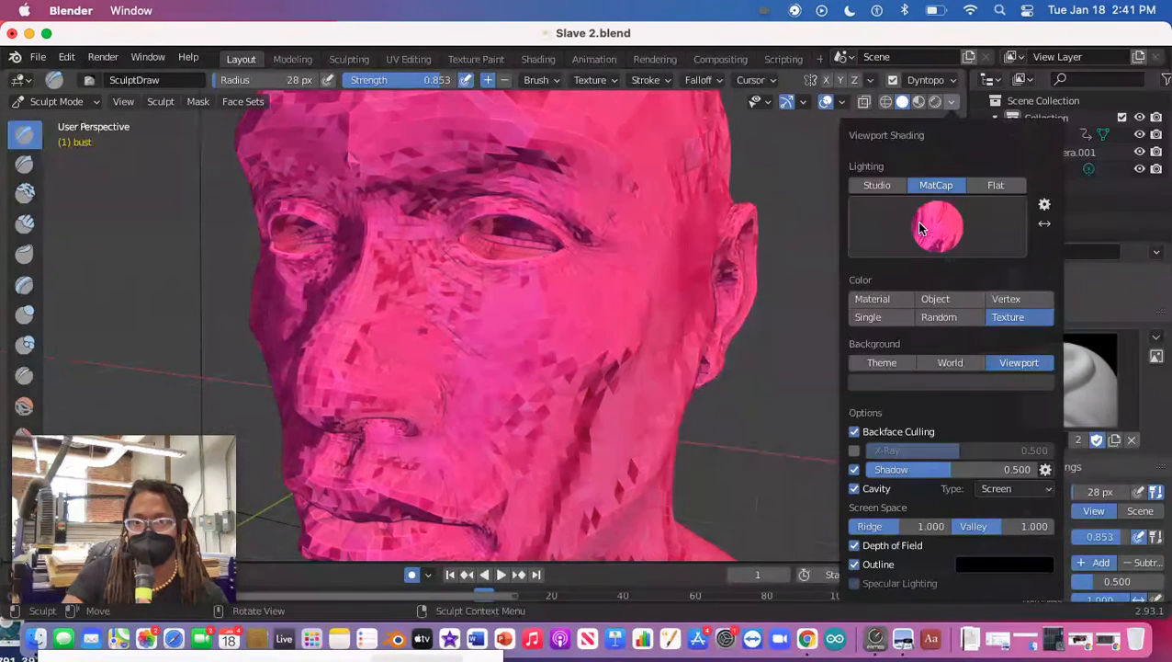
pyautogui.click(937, 225)
pyautogui.click(997, 336)
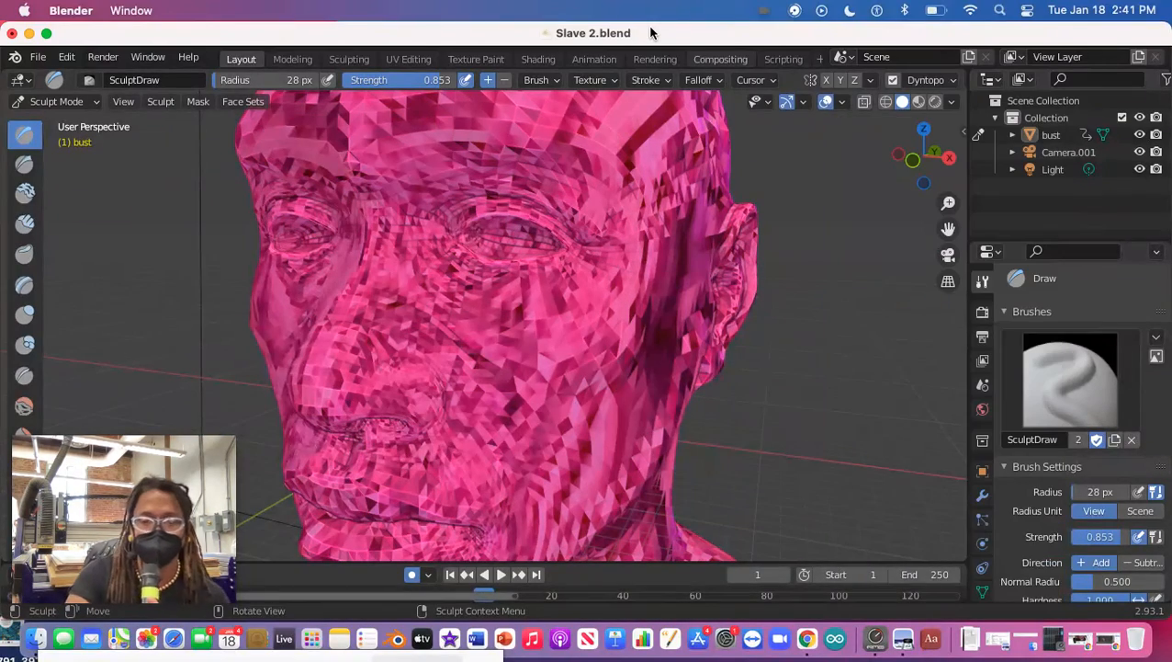
pyautogui.press('super+z')
pyautogui.press('super+z')
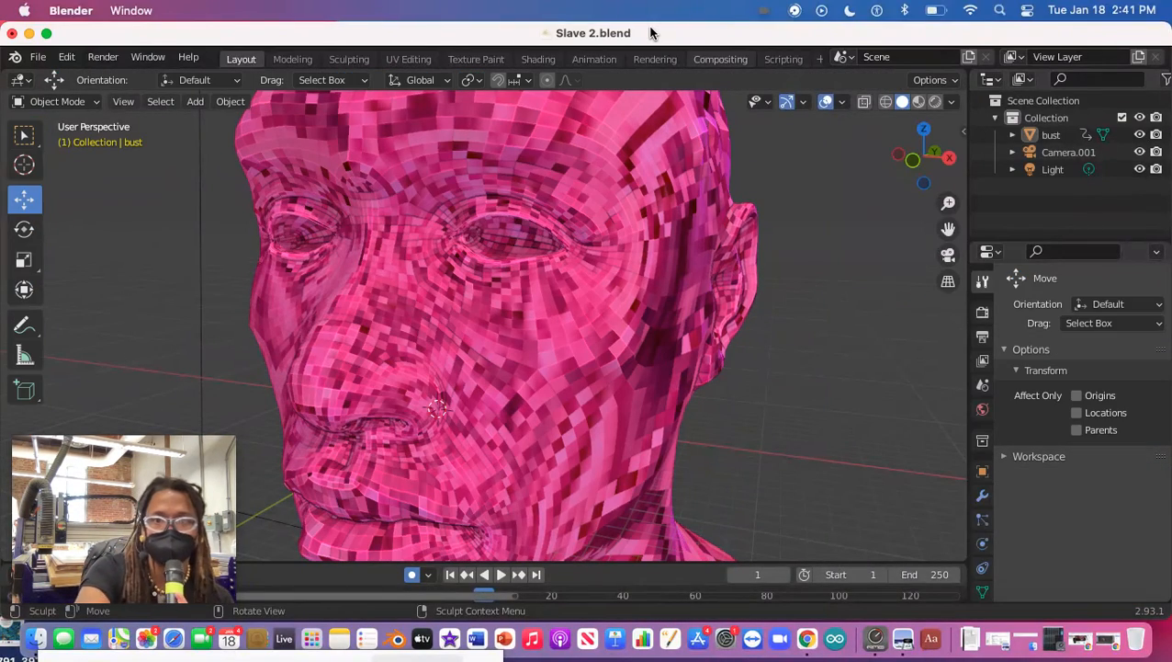
# Step: Preview the plain pink Matt cap 1 US MatCap on the bust, followed by the silvery metallic MatCap with the bright ring
pyautogui.click(952, 102)
pyautogui.click(939, 226)
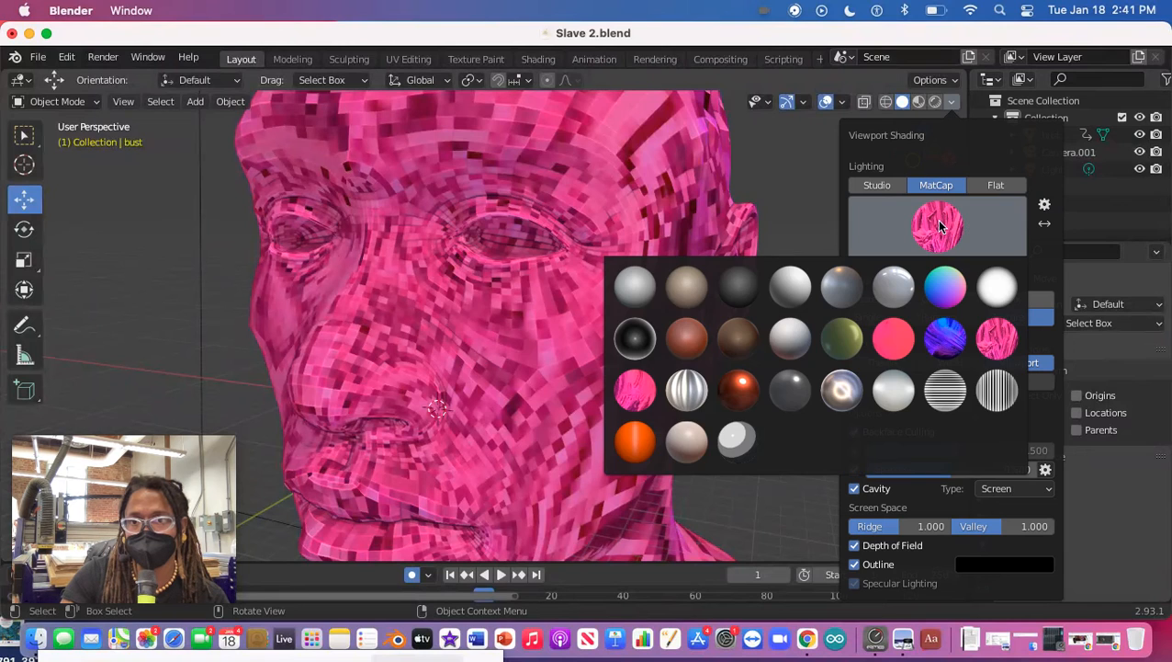
pyautogui.click(903, 346)
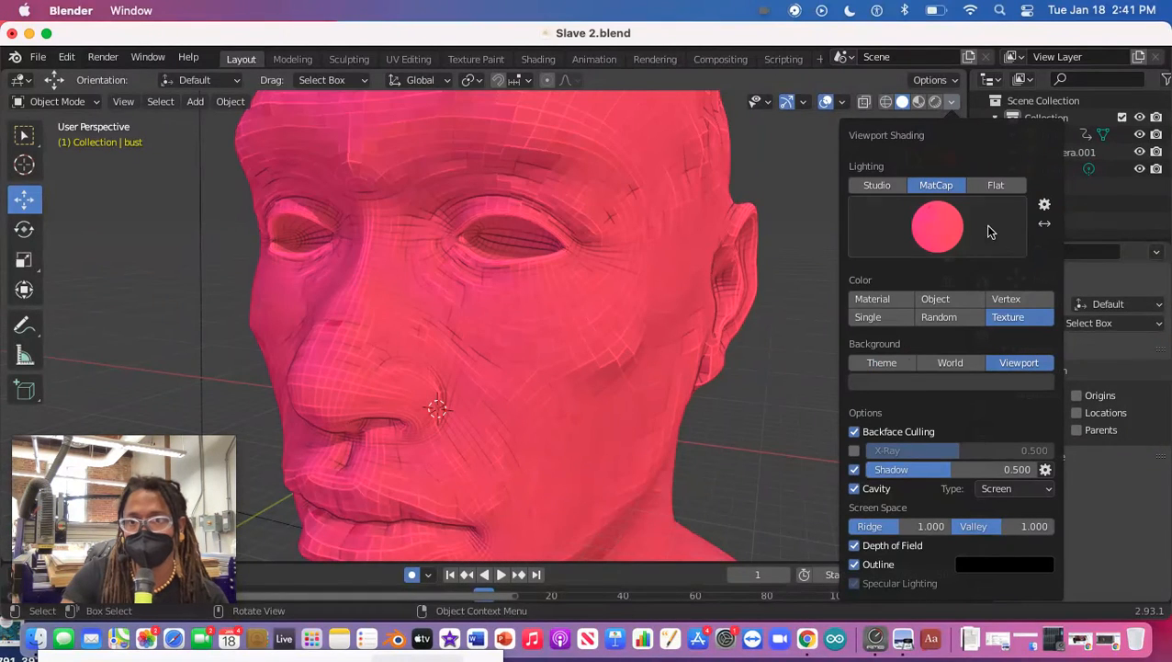
pyautogui.click(945, 246)
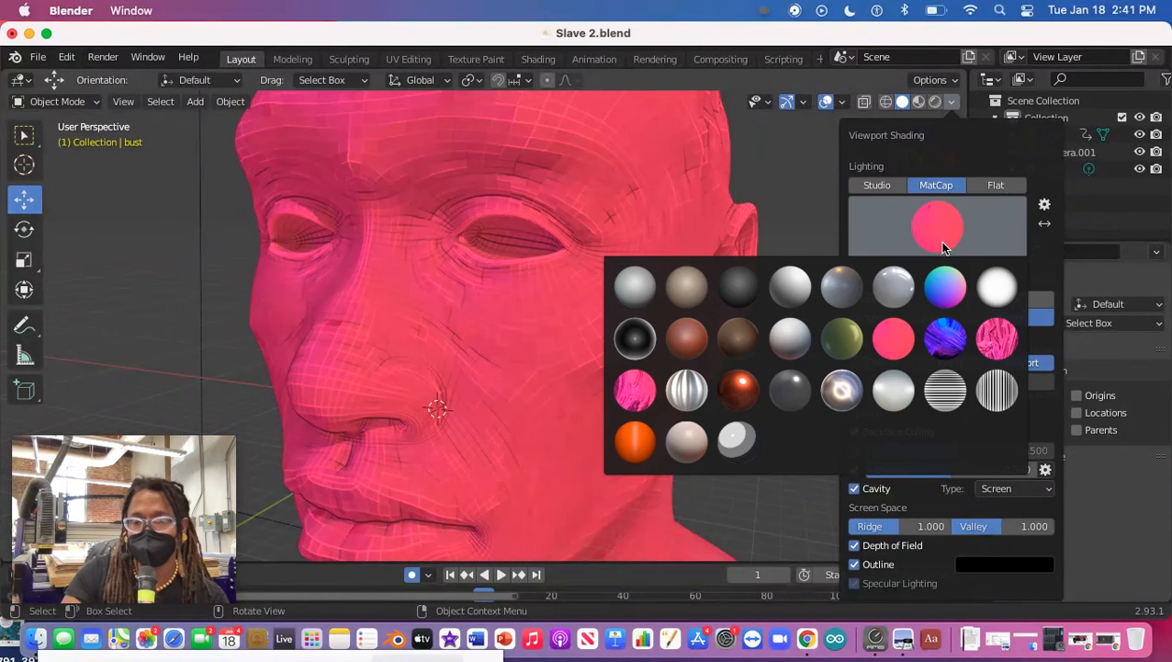
pyautogui.click(845, 395)
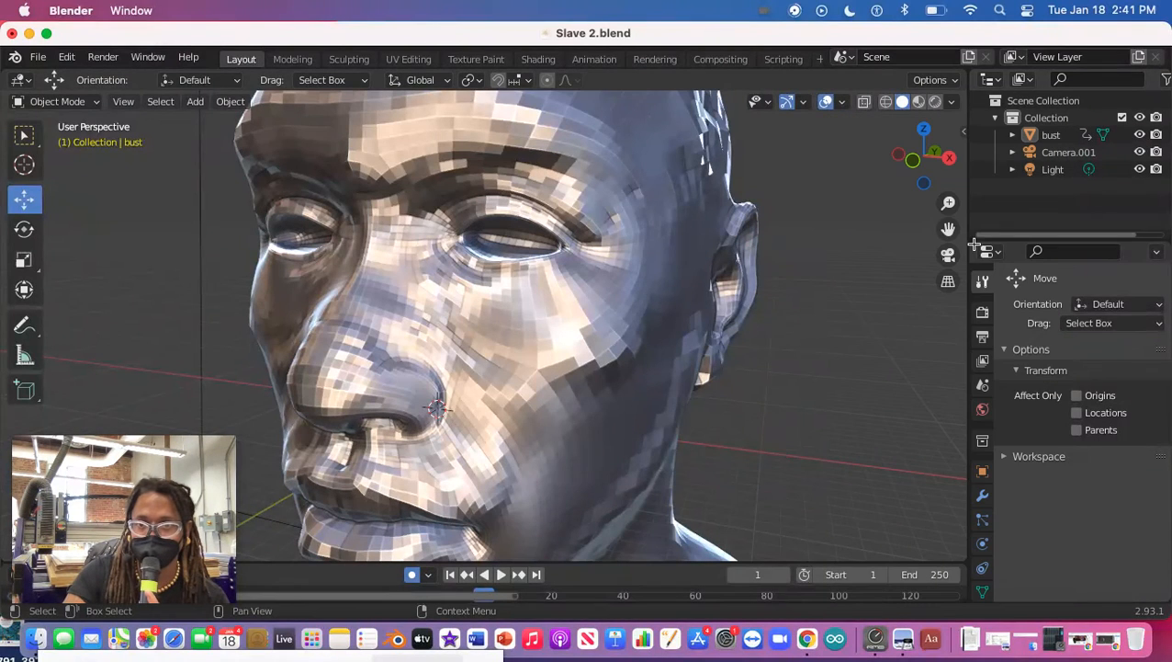
# Step: Set the viewport MatCap back to the pink matt cap 4 US and close the shading options
pyautogui.click(952, 102)
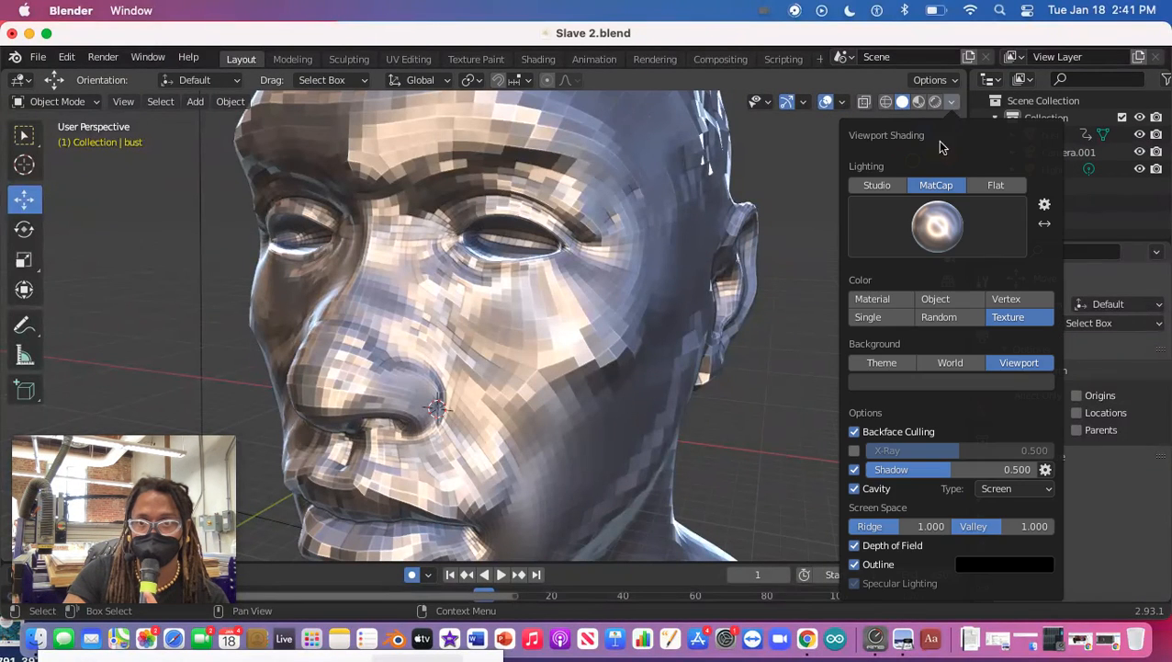
pyautogui.click(938, 247)
pyautogui.click(636, 388)
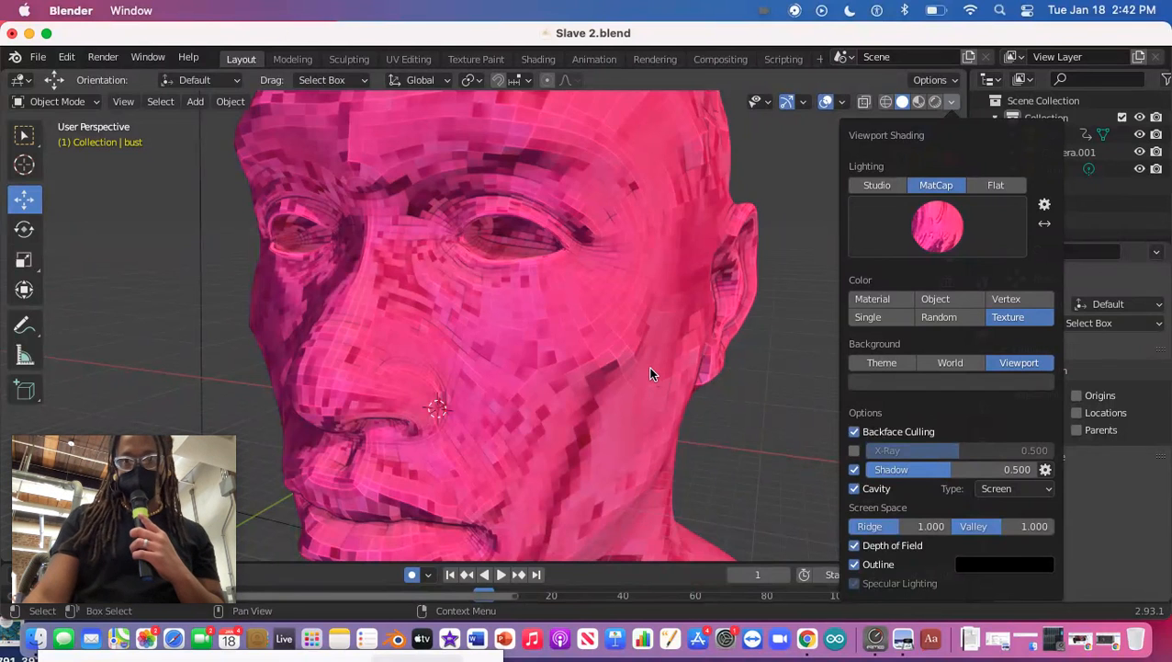
pyautogui.click(710, 217)
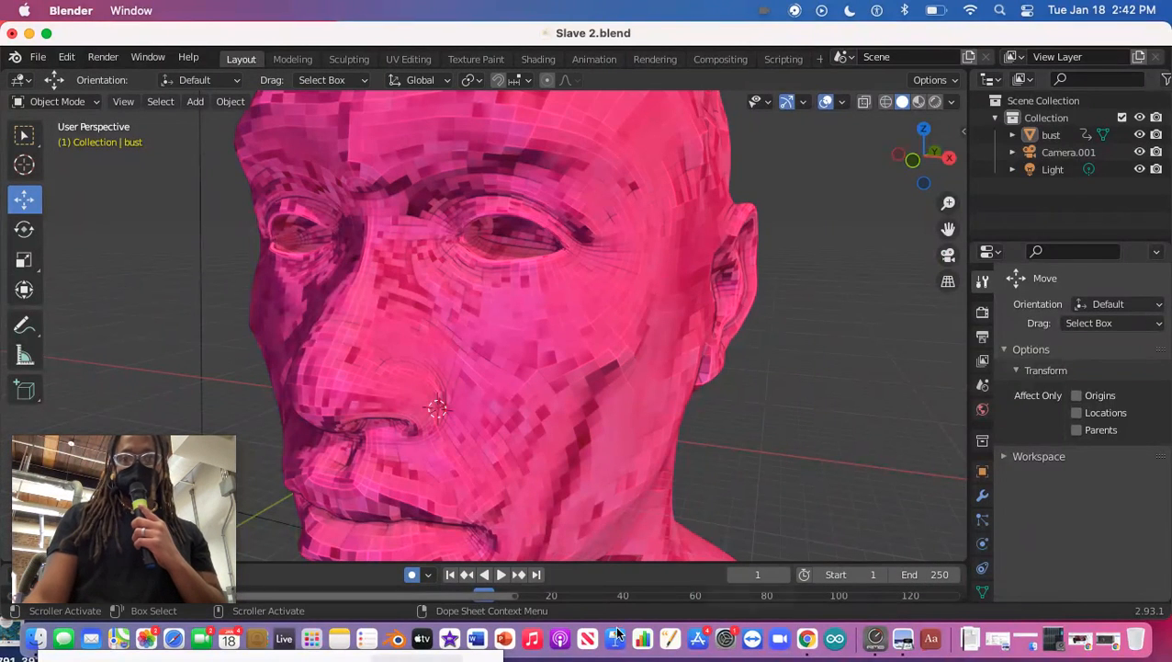
# Step: Switch to the minimized Chrome window showing the Screencastify Watch Page
pyautogui.click(1110, 654)
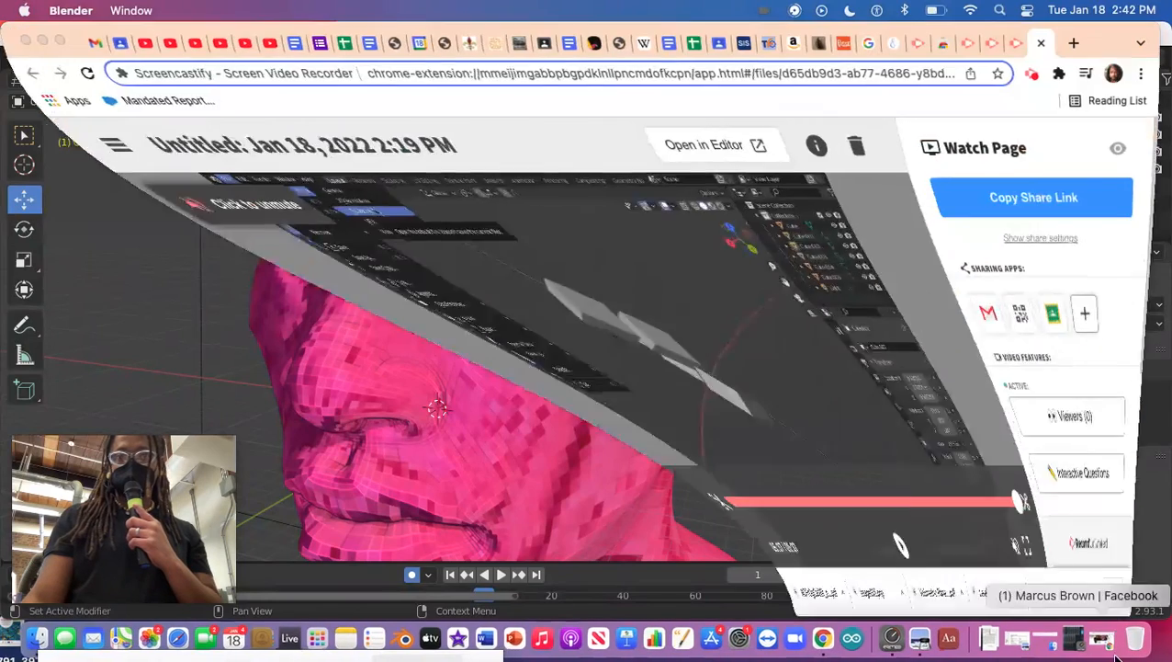